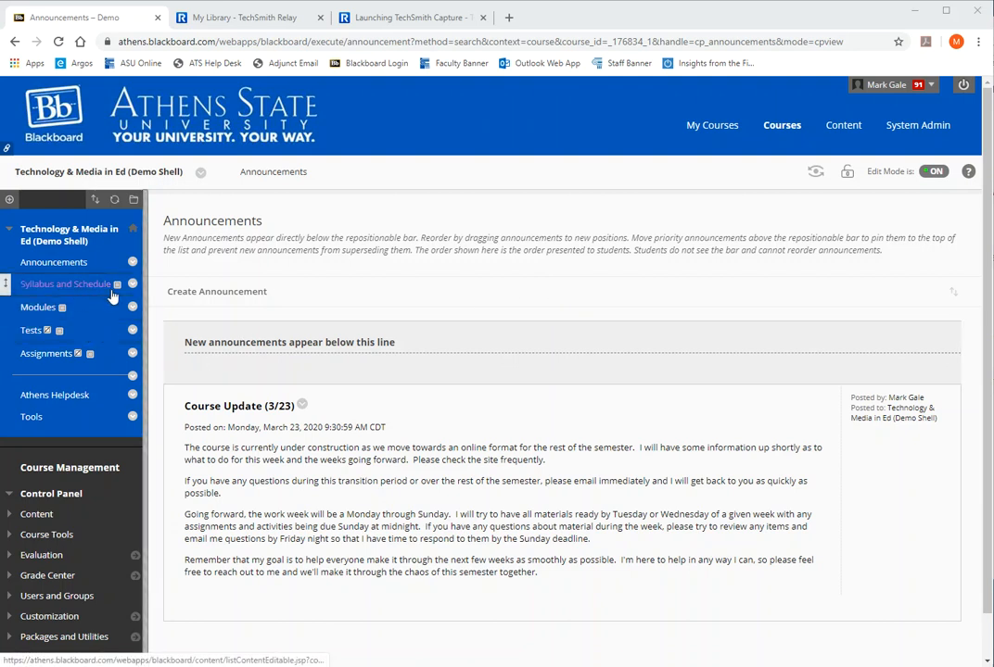
Create a new content item in the Syllabus and Schedule area and name it "Syllabus"
click(77, 289)
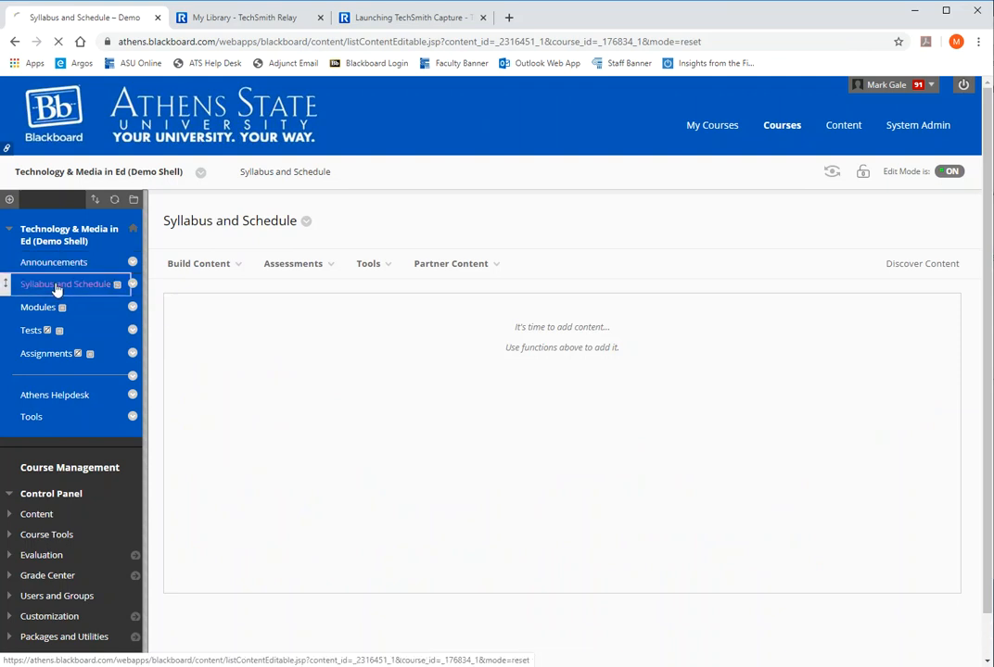
click(206, 266)
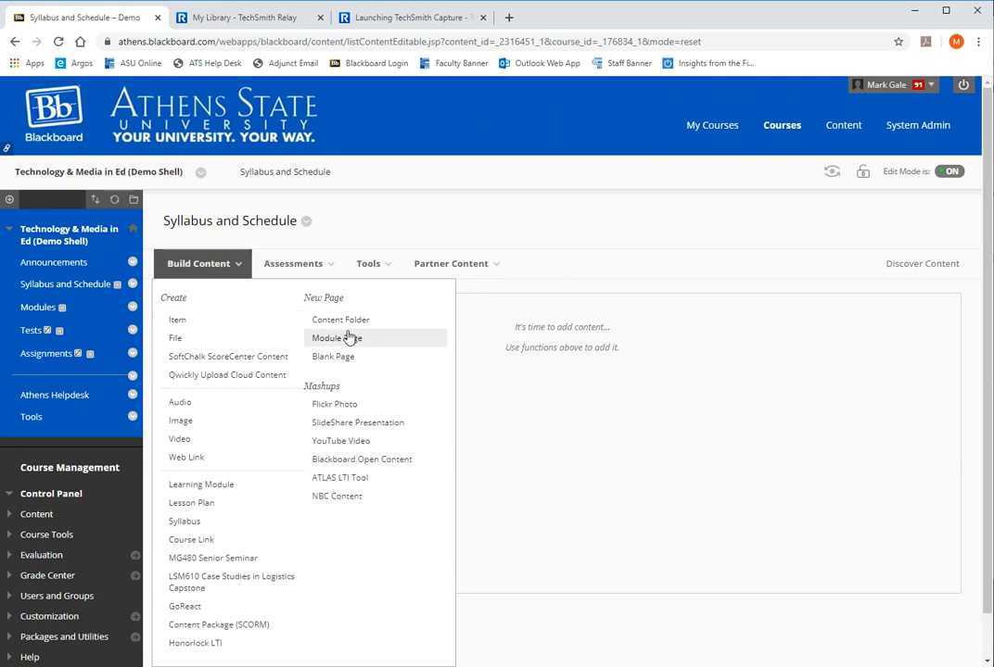
click(191, 325)
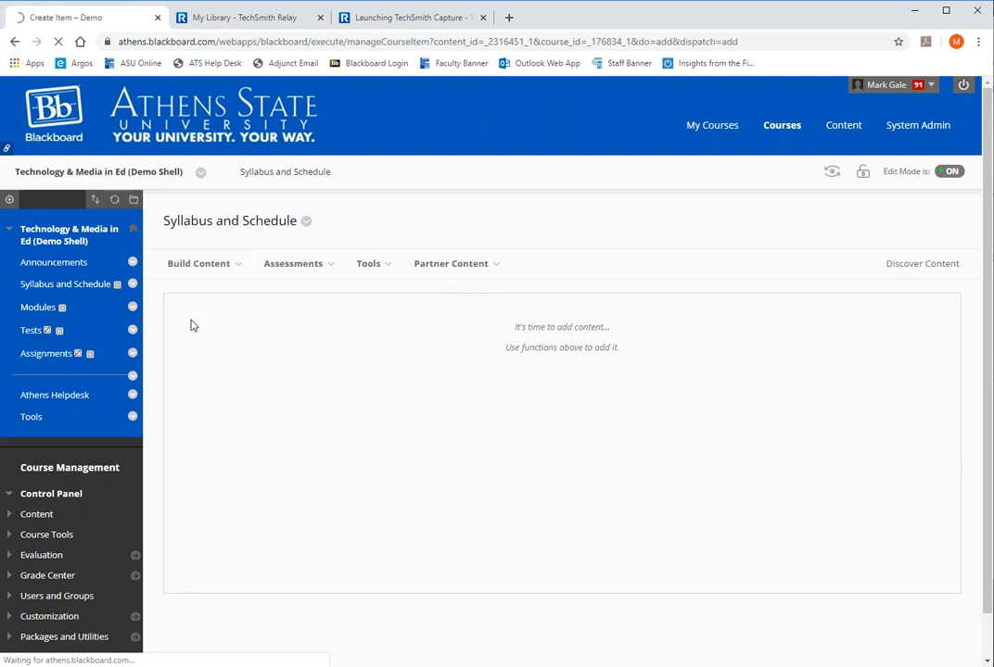
click(368, 369)
text(S)
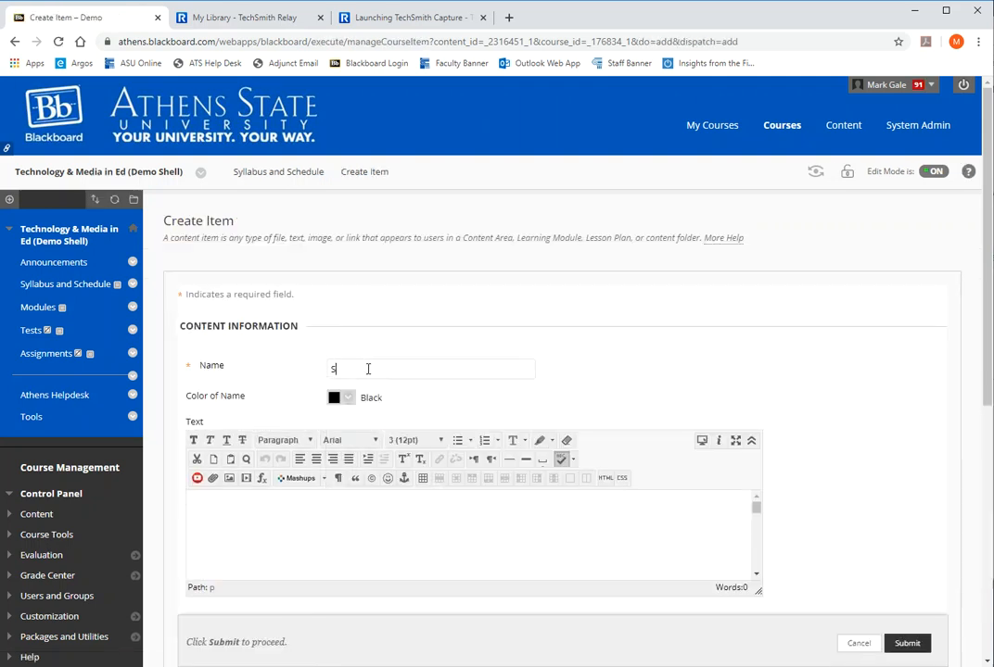
text(yllabus)
Enter "Please download and review the course syllabus." as the item's text
click(436, 566)
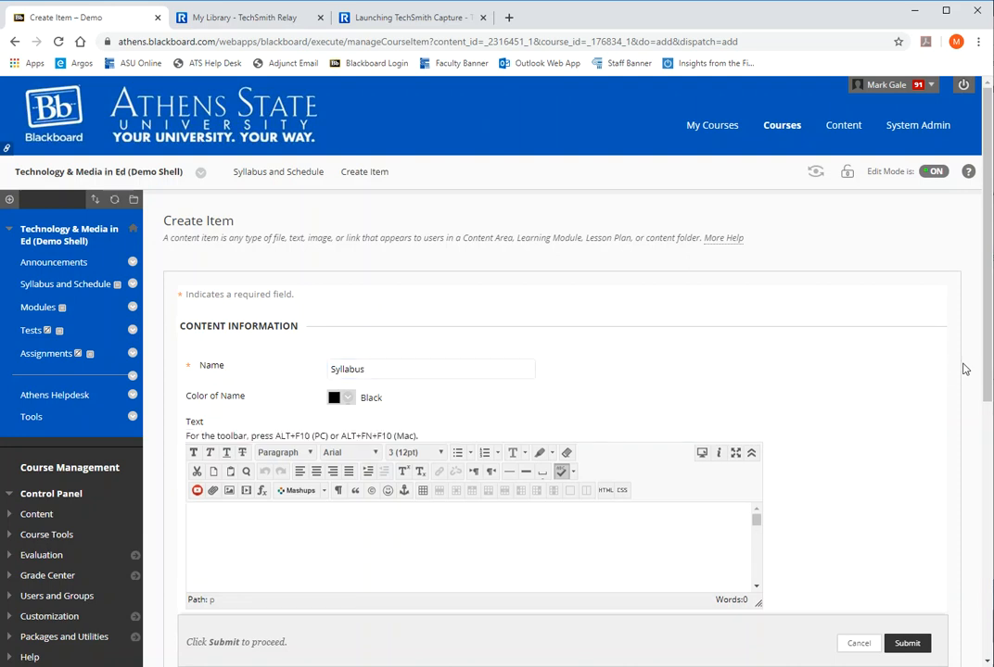
drag(987, 385, 985, 422)
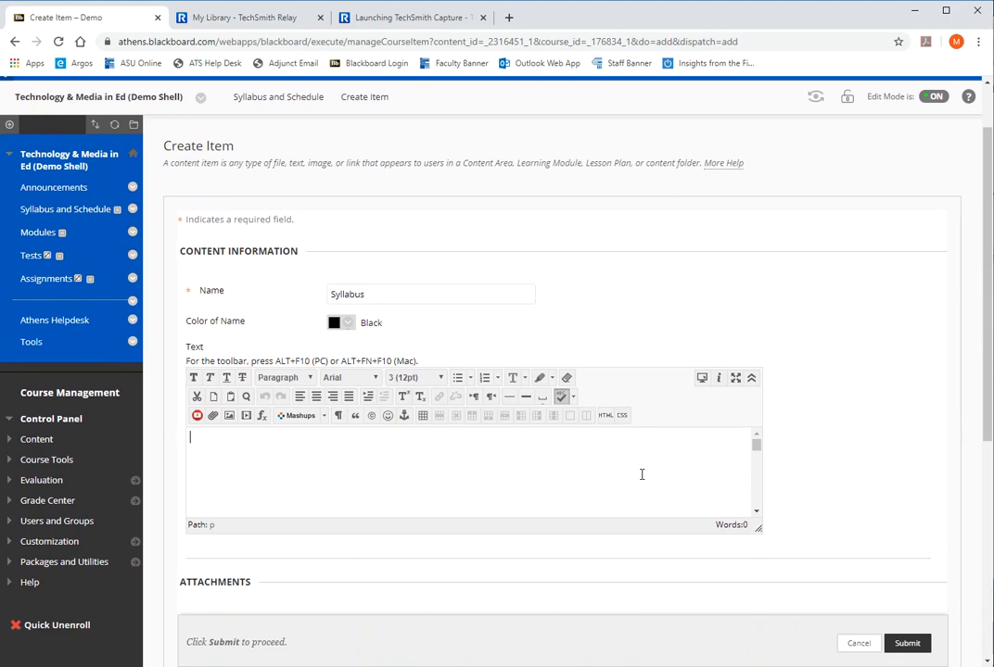
text(au)
key(BackSpace)
key(BackSpace)
text(ownload and review the course syllabus.)
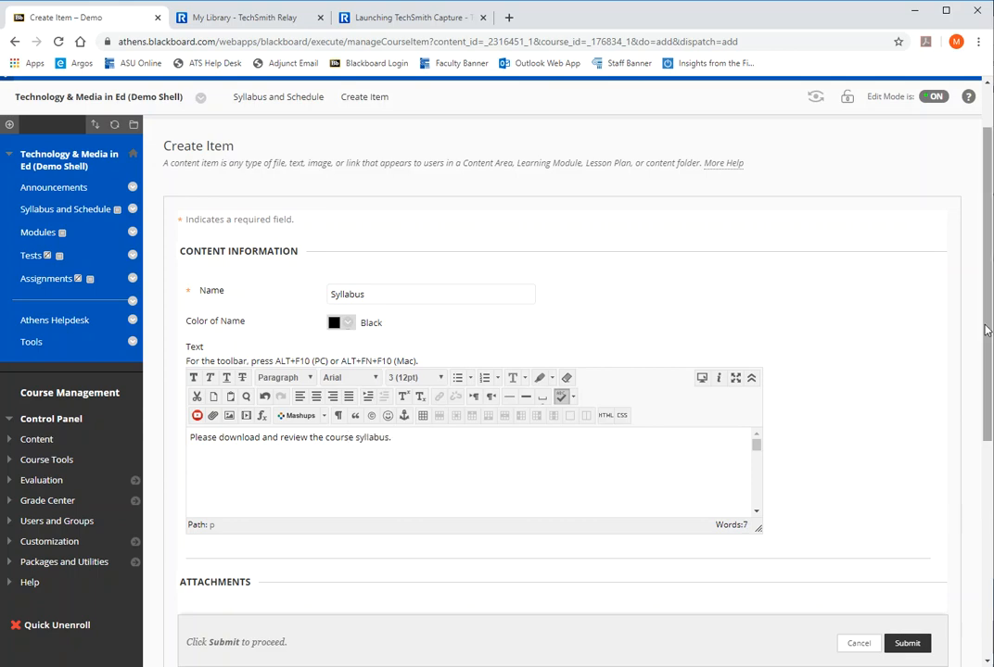
Attach the file "ED305 - Syllabus (Spring 2020)" from the computer's Desktop folder to the item
scroll(501, 484, down, 5)
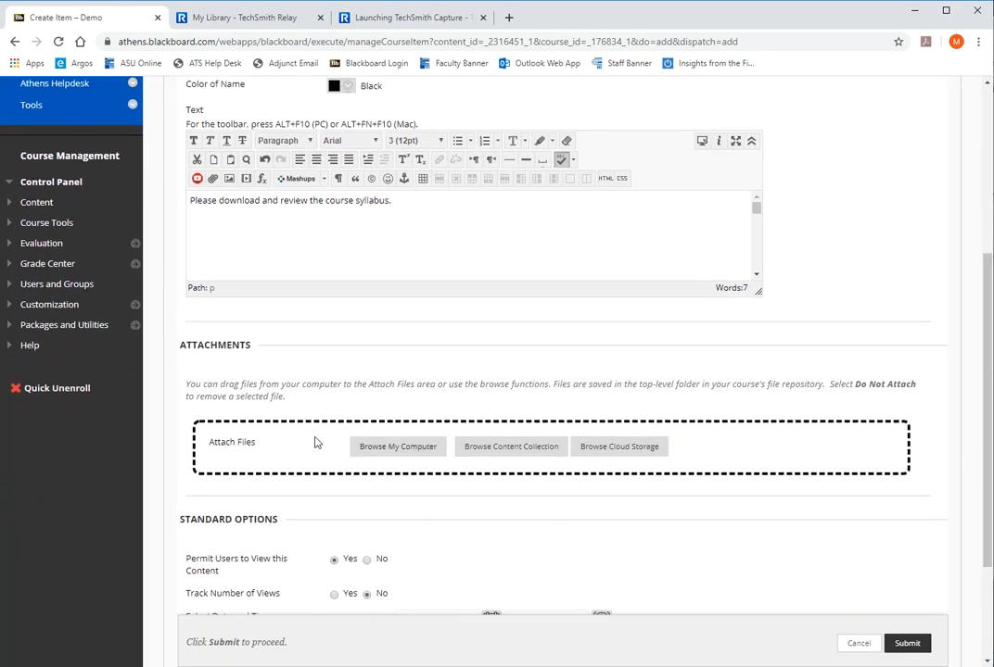
click(386, 454)
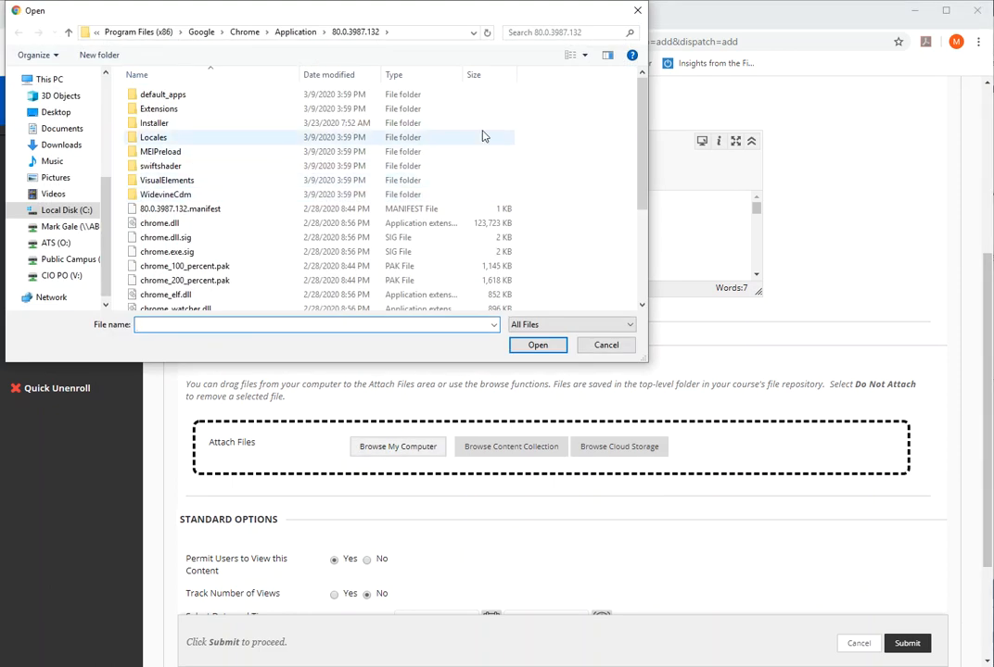
click(57, 111)
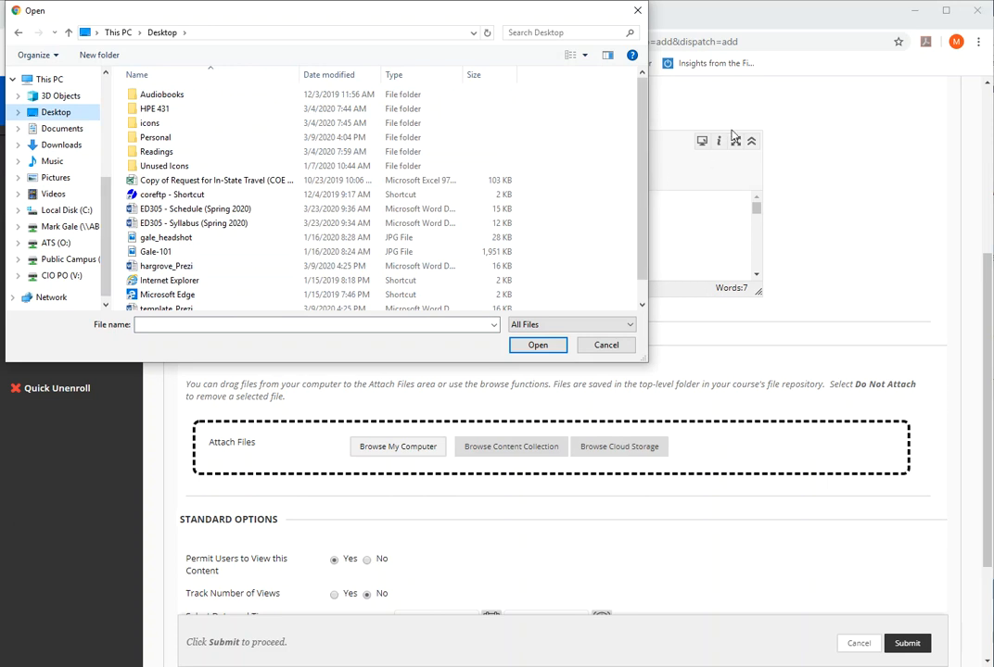
scroll(371, 190, down, 1)
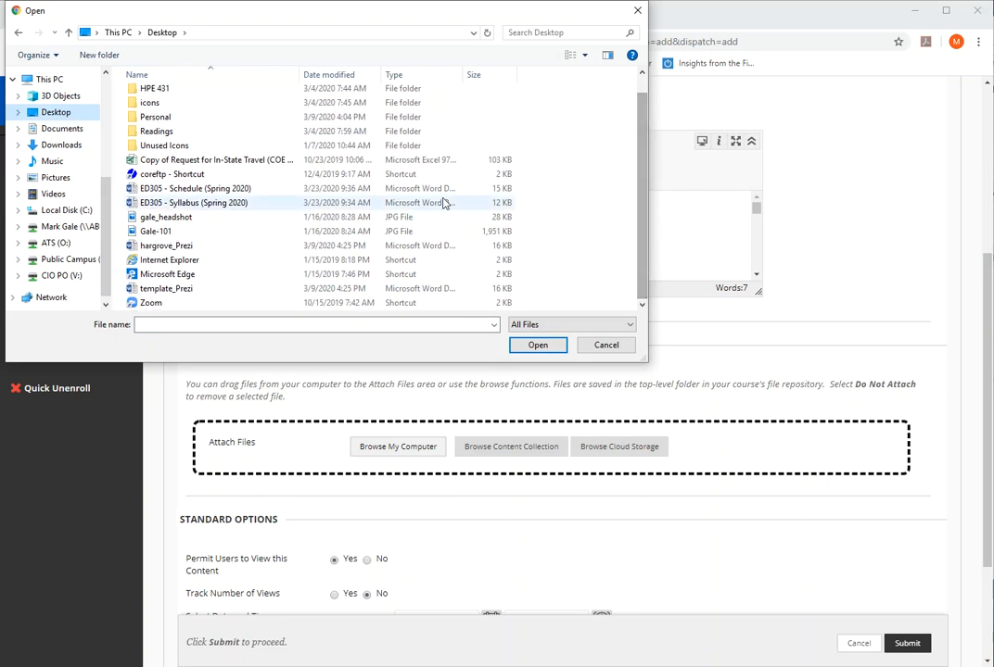
click(187, 206)
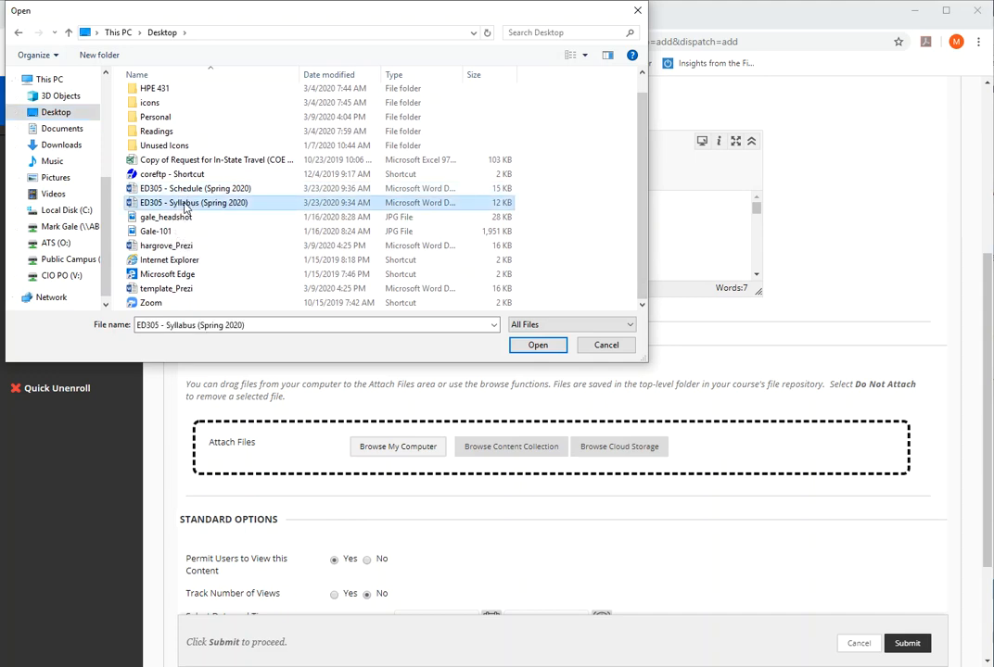
double_click(184, 204)
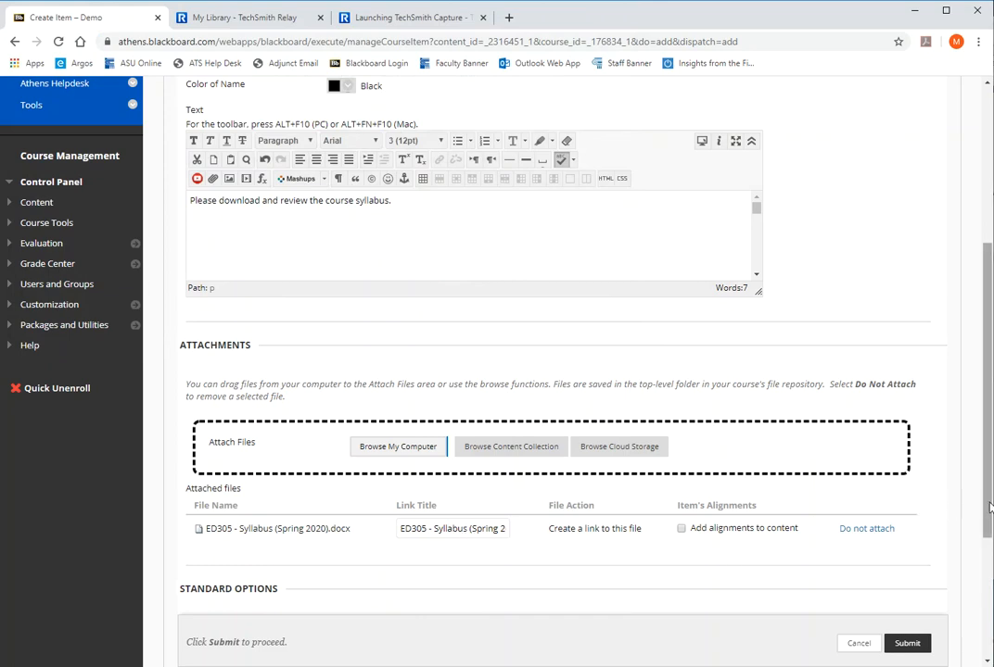
Review the Syllabus item's viewing permission among the standard options and submit the item
scroll(975, 558, down, 1)
scroll(971, 525, down, 3)
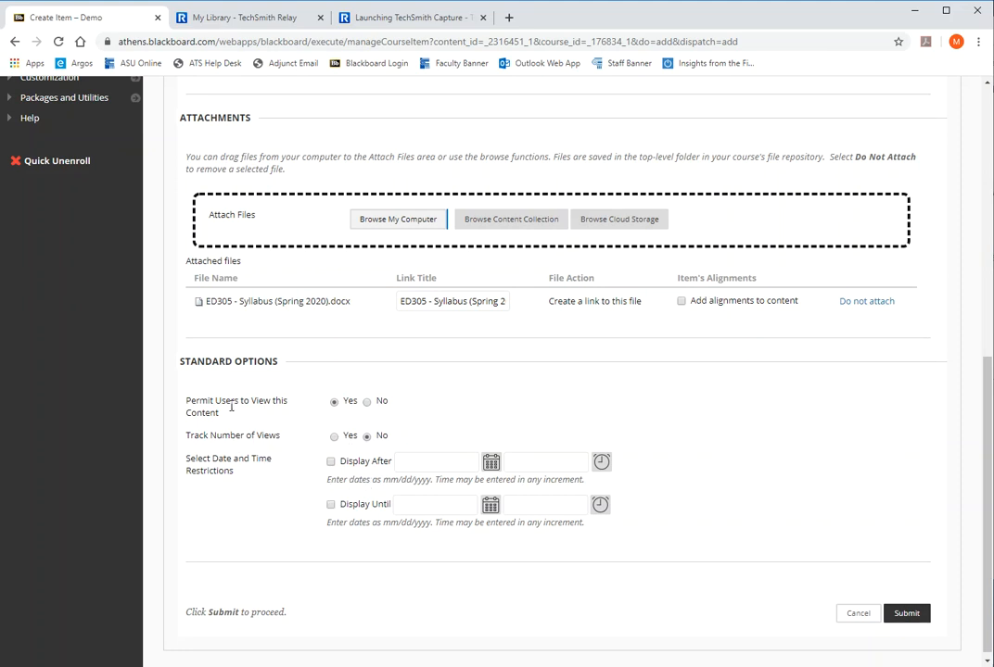
drag(216, 402, 272, 400)
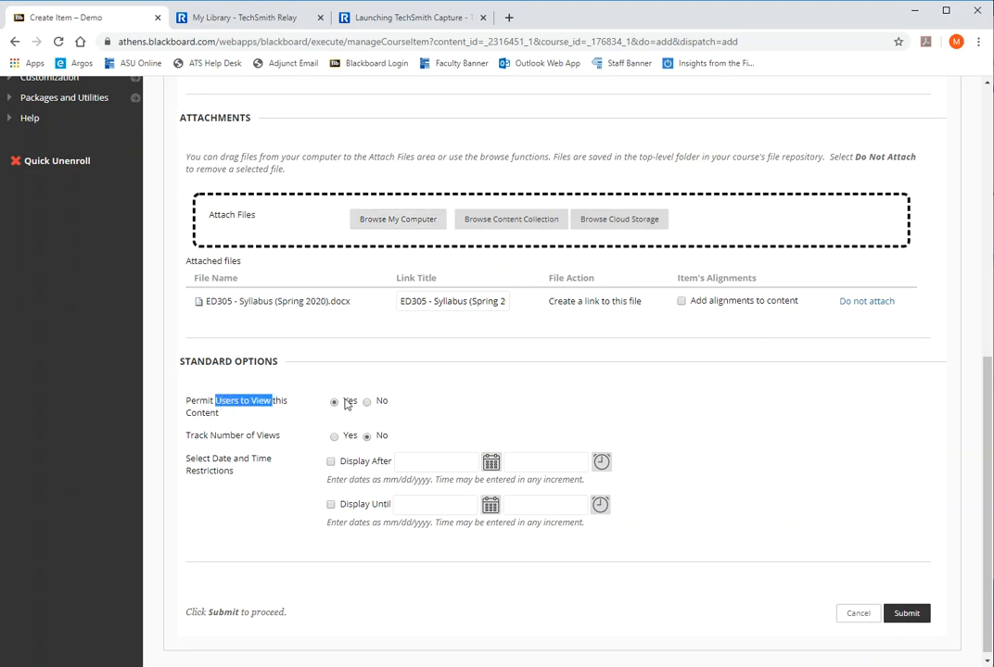
click(914, 616)
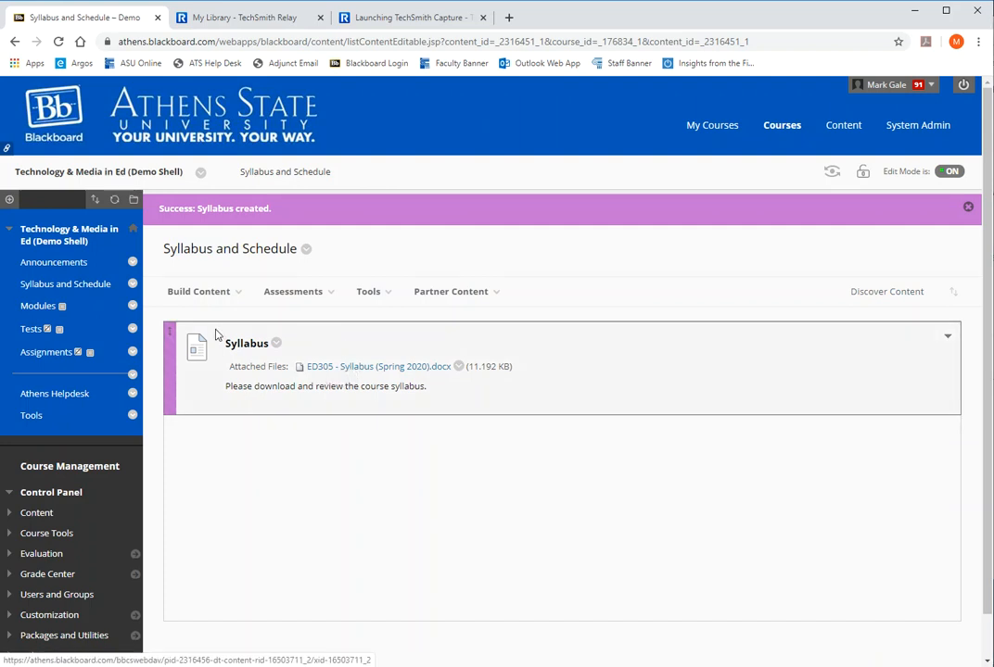
Create another content item in the same area, name it "Course Schedule" and place the cursor in its text
click(200, 292)
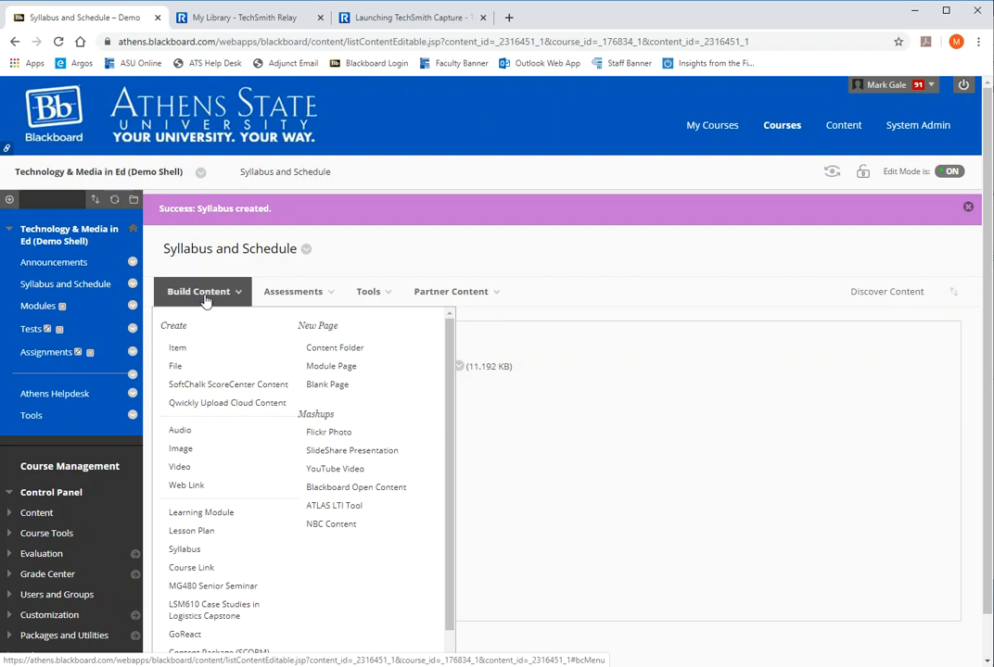
click(207, 349)
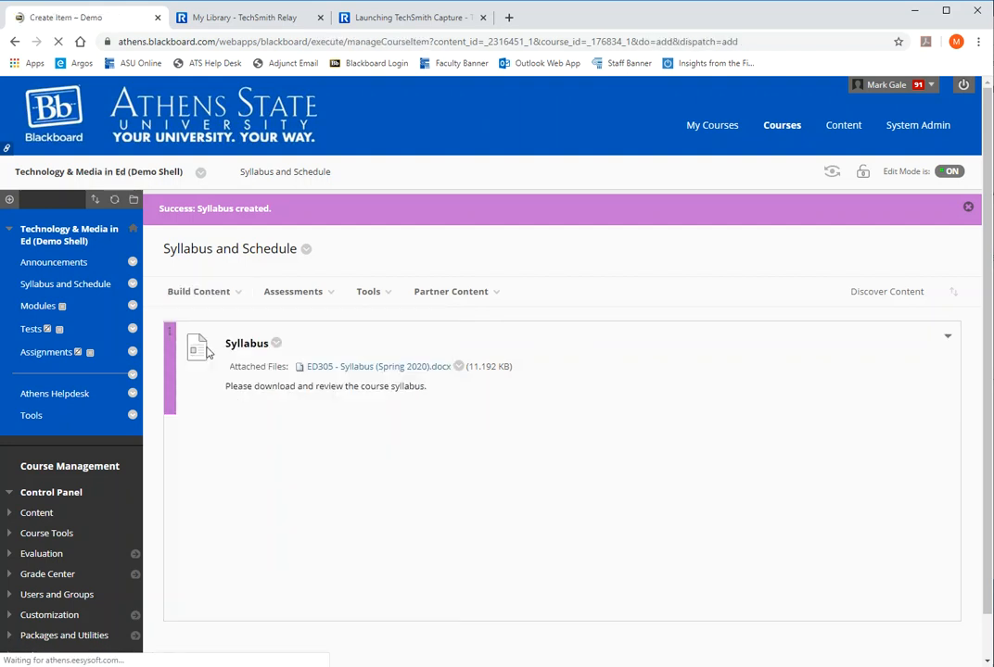
text(Course Schedule)
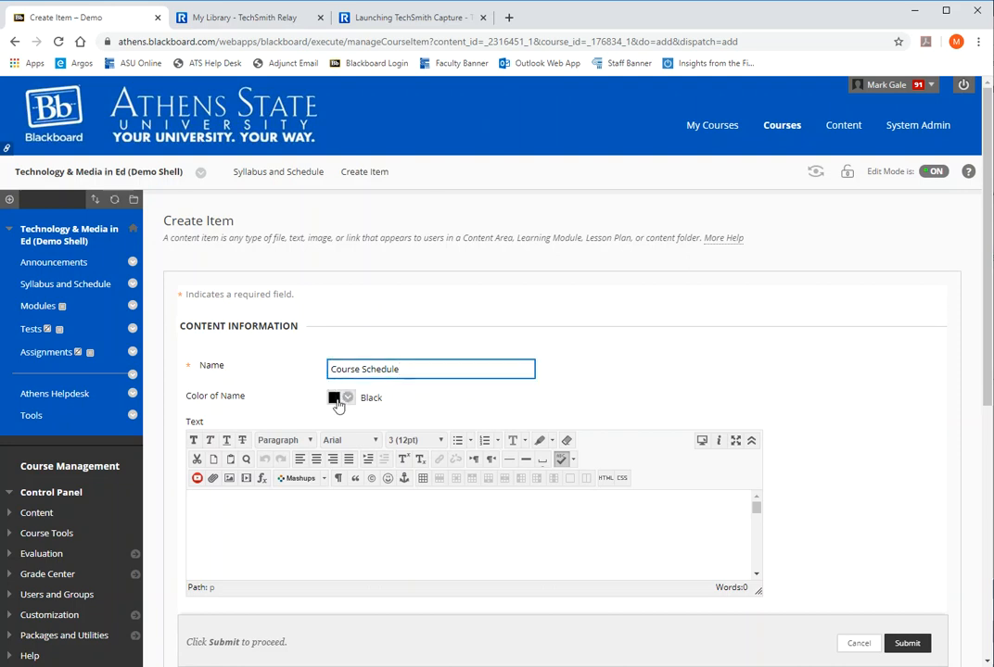
click(377, 558)
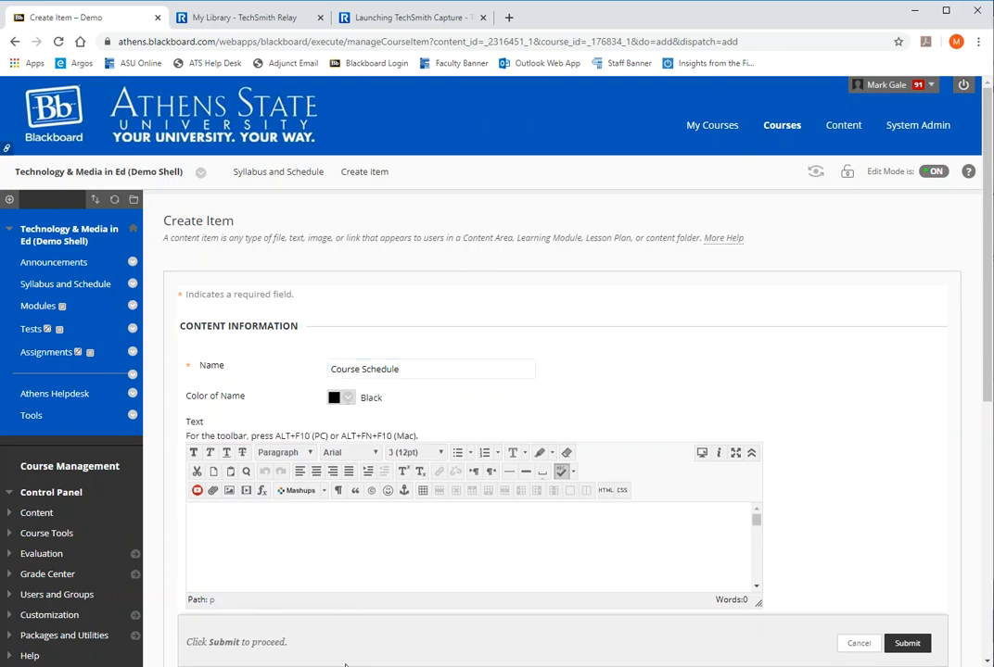
Switch to the "ED305 - Schedule (Spring 2020)" document in Word and examine the Week 1 dates and module entries
key(alt+Tab)
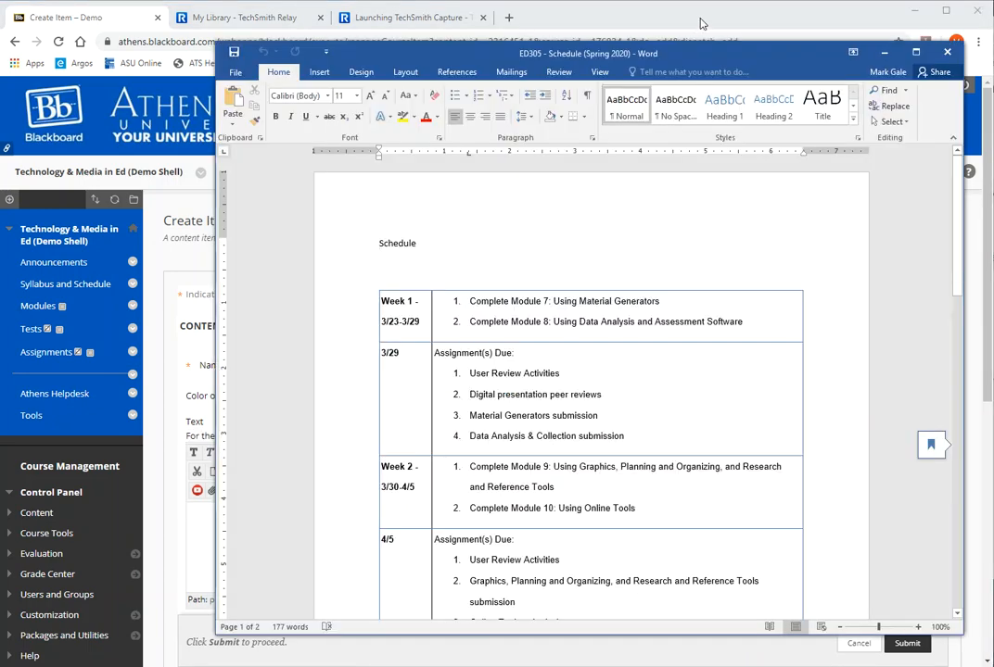
drag(689, 61, 551, 67)
drag(820, 269, 820, 293)
click(811, 270)
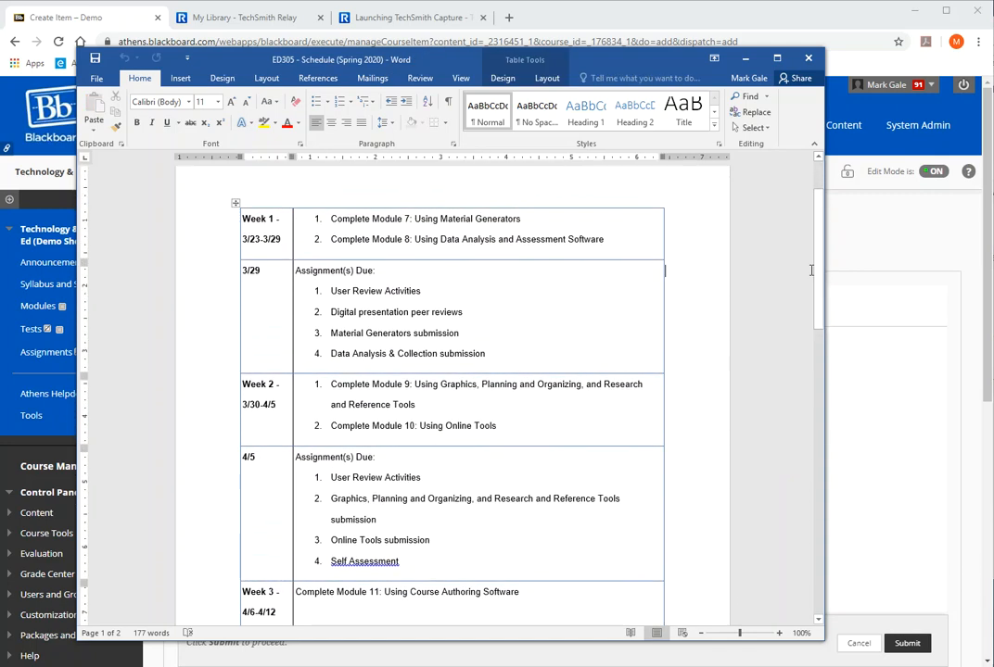
drag(249, 239, 275, 244)
click(251, 240)
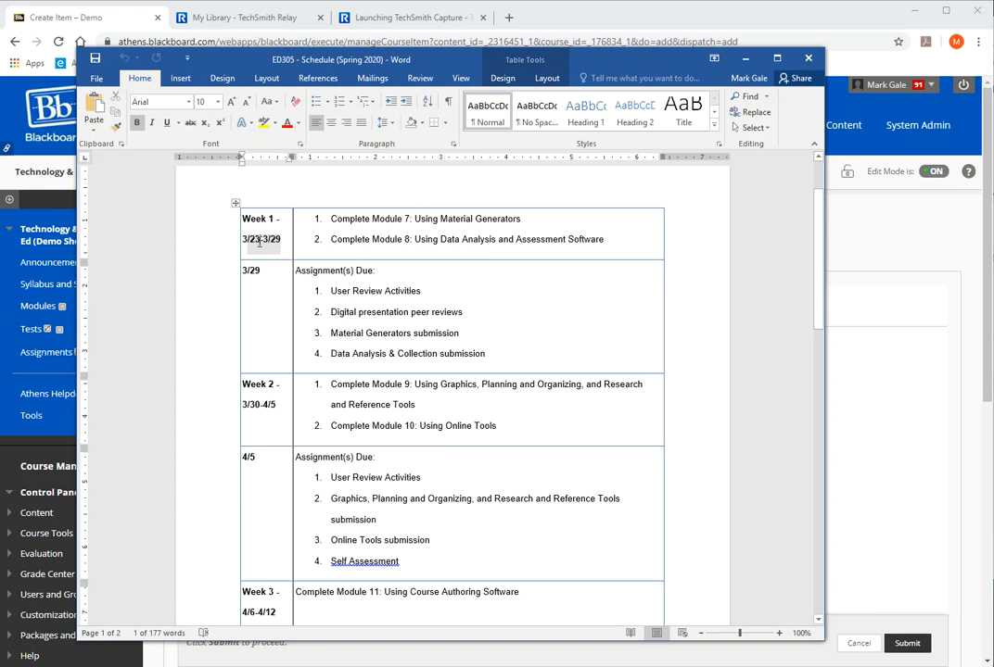
double_click(245, 240)
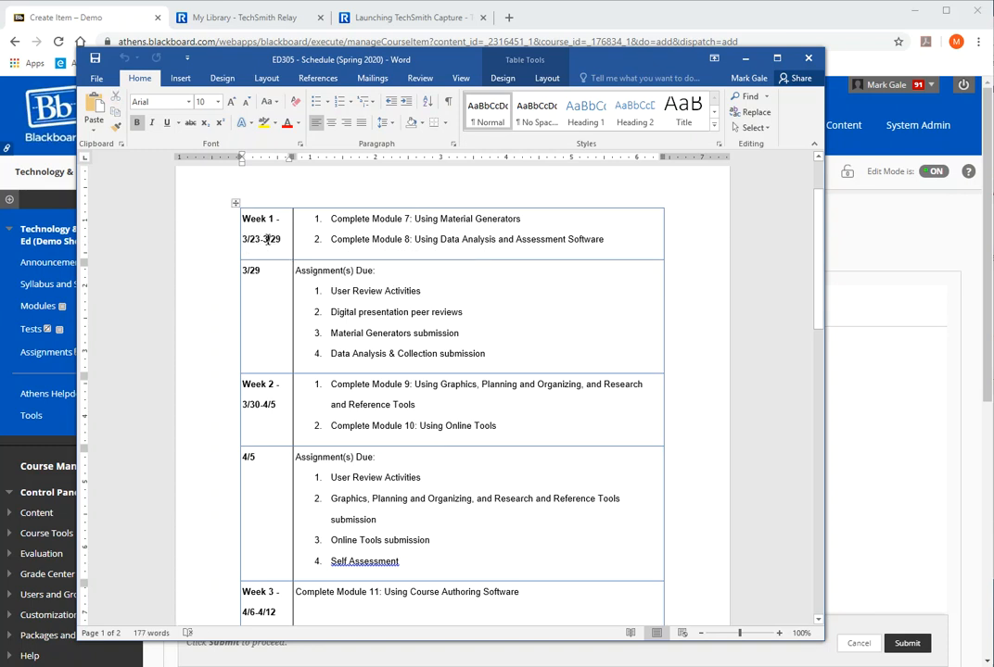
double_click(274, 239)
click(262, 271)
drag(332, 219, 442, 228)
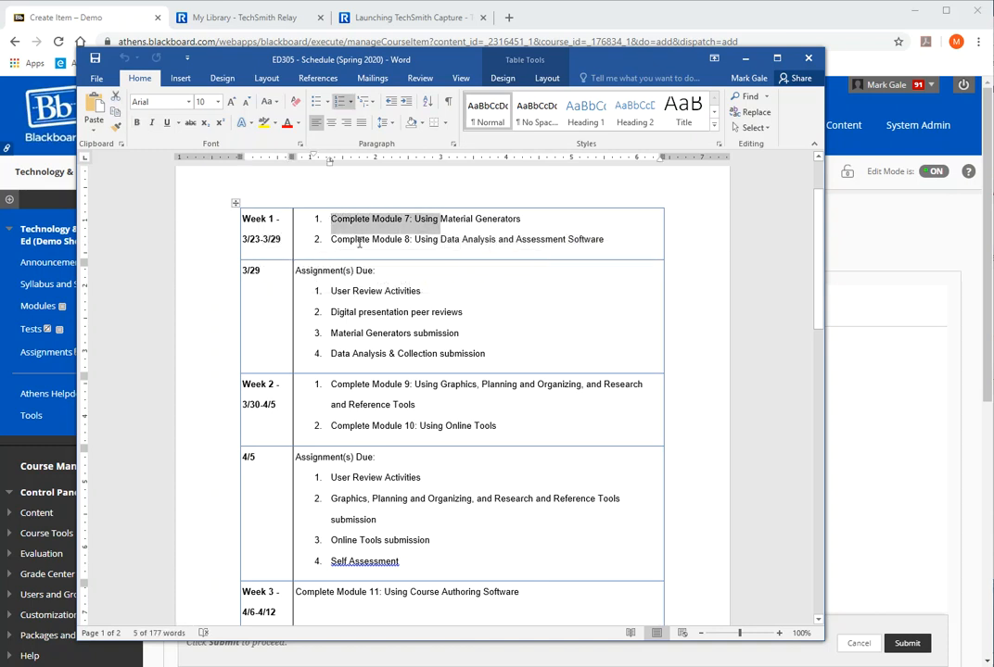
drag(332, 241, 423, 246)
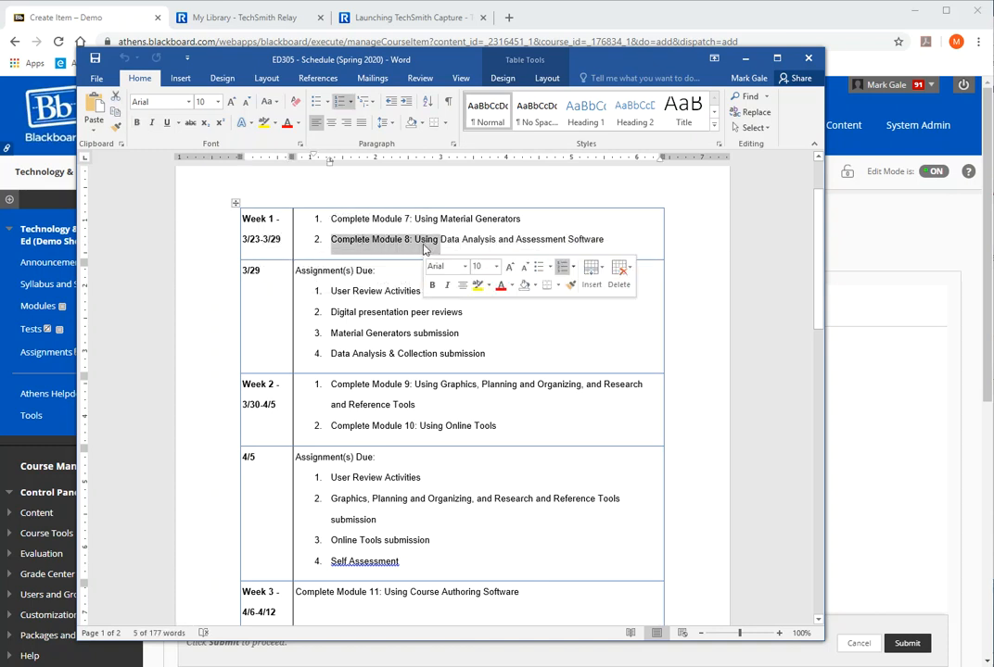
Renumber the two modules in the Week 1 row of the schedule table as 1 and 2
click(403, 219)
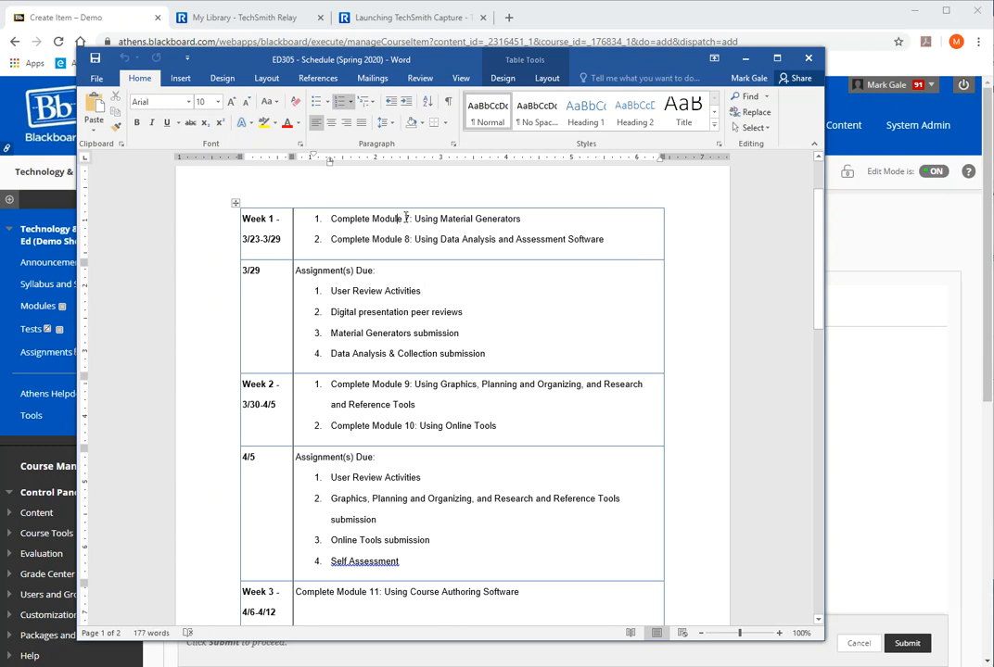
double_click(405, 219)
text(1)
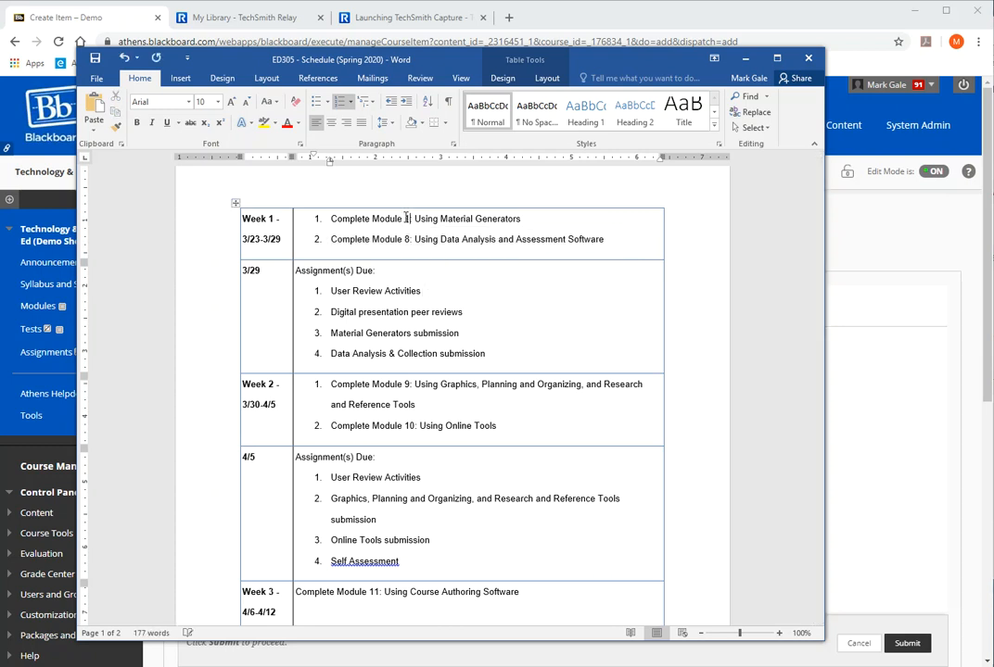
double_click(409, 239)
text(2)
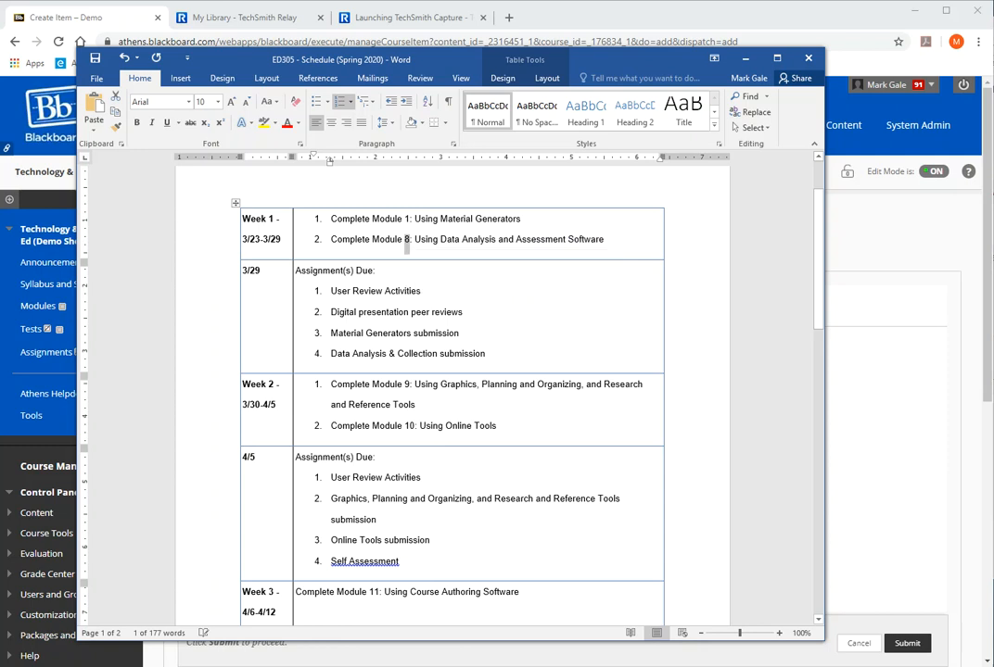
Delete the text of the second Week 1 entry and remove the module number from the first entry
drag(620, 231, 254, 218)
drag(560, 240, 324, 253)
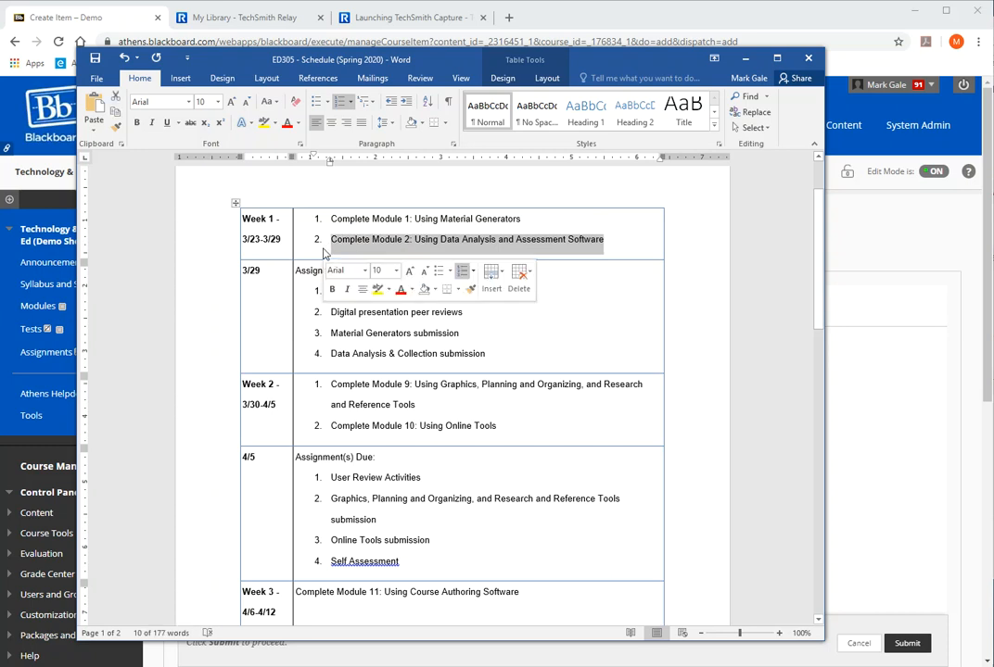
key(Delete)
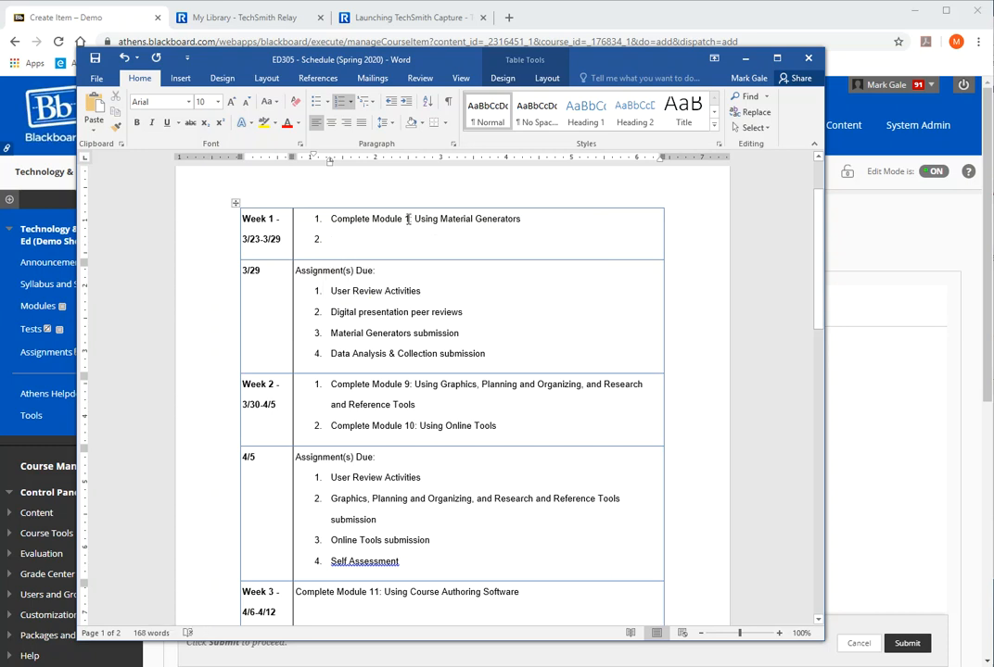
key(BackSpace)
key(BackSpace)
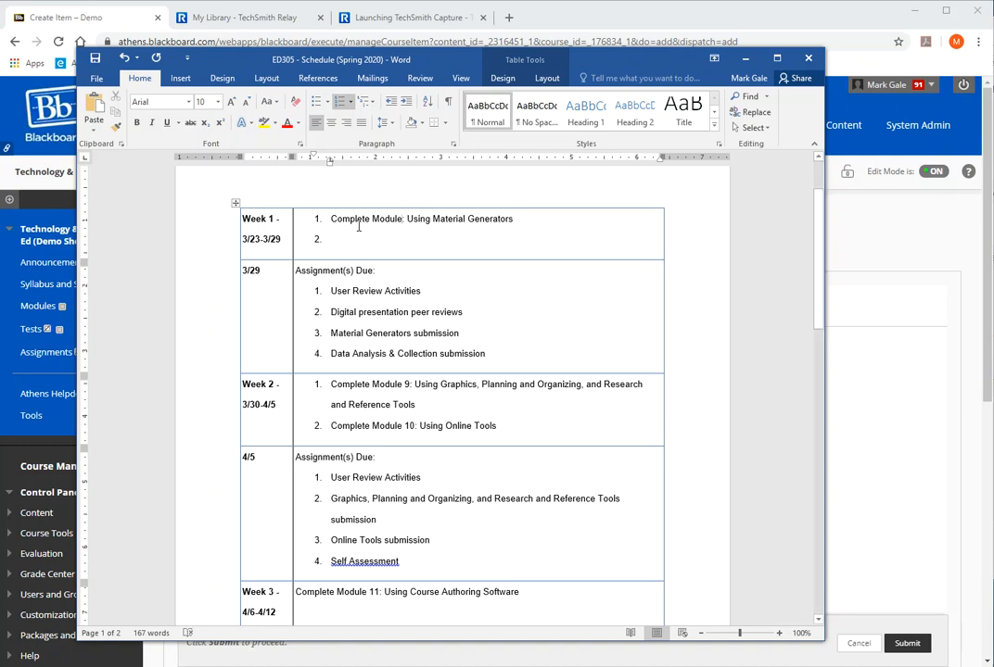
Examine the module entries for Weeks 1 and 2 and the assignments due 4/5
drag(359, 226, 463, 221)
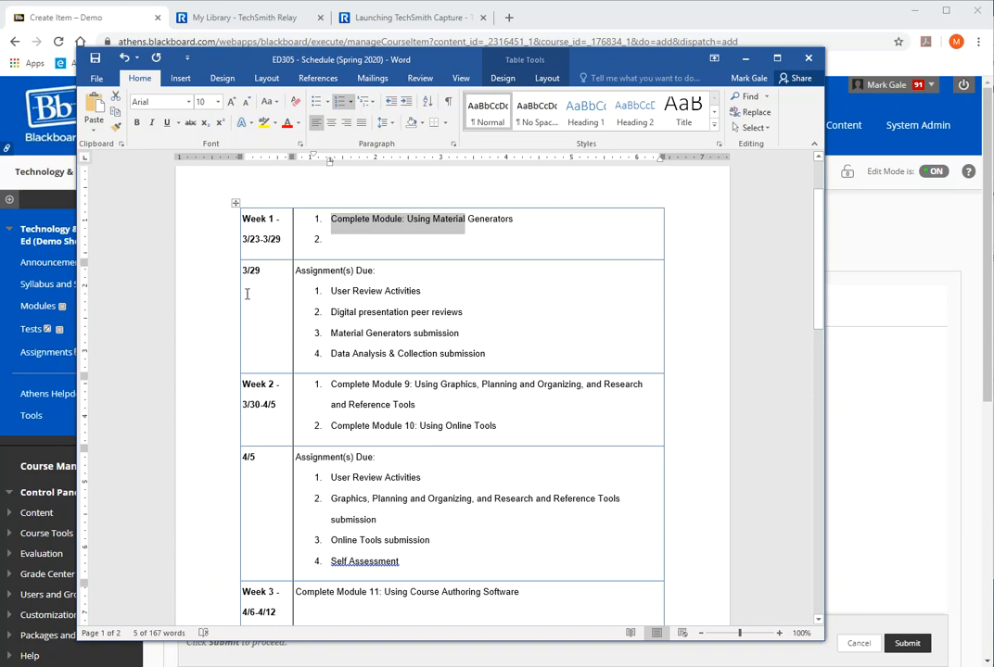
triple_click(335, 387)
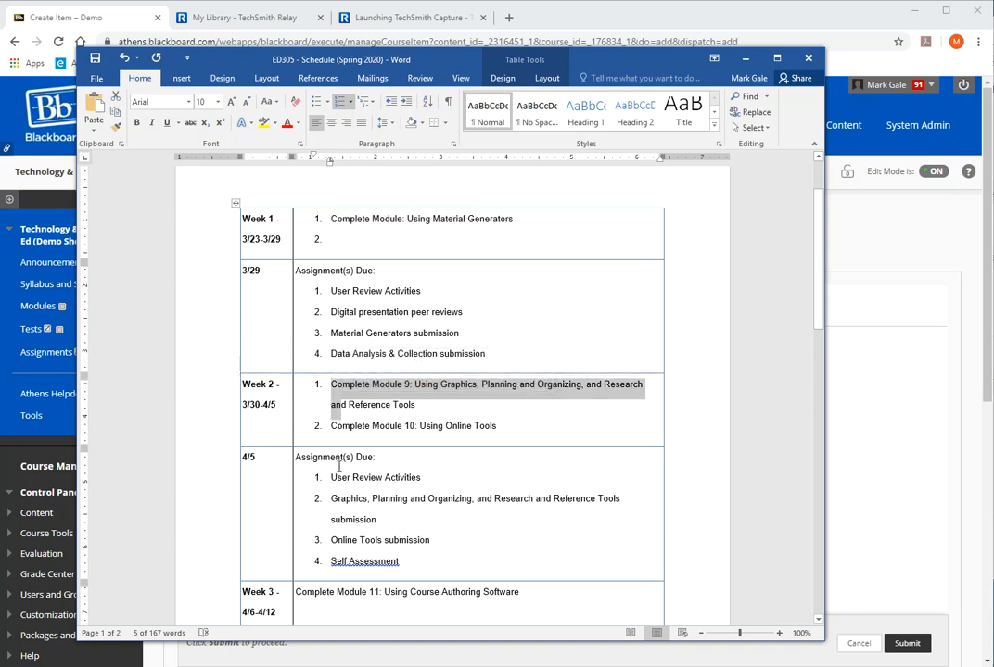
triple_click(346, 505)
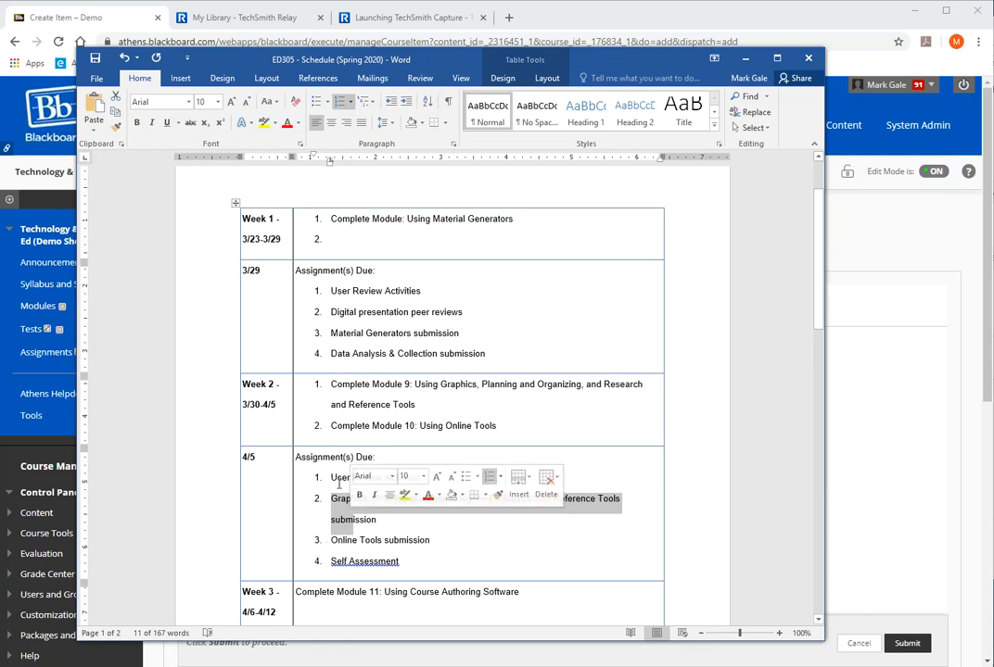
Examine the Week 1 module entries and the first three assignments due 3/29 in the schedule table
click(354, 233)
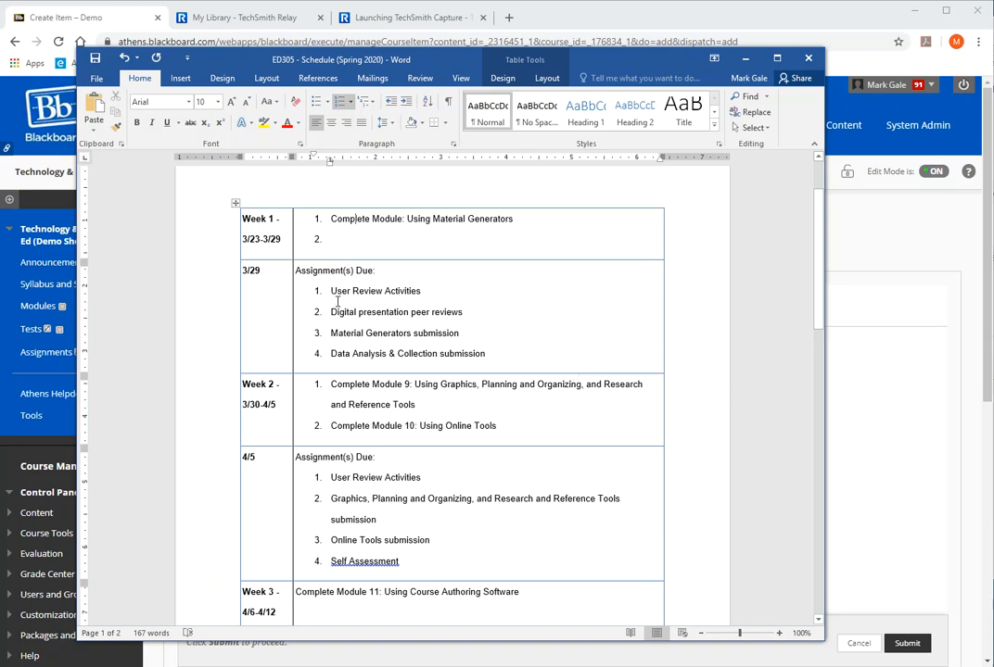
double_click(252, 271)
drag(331, 291, 393, 291)
drag(331, 312, 415, 312)
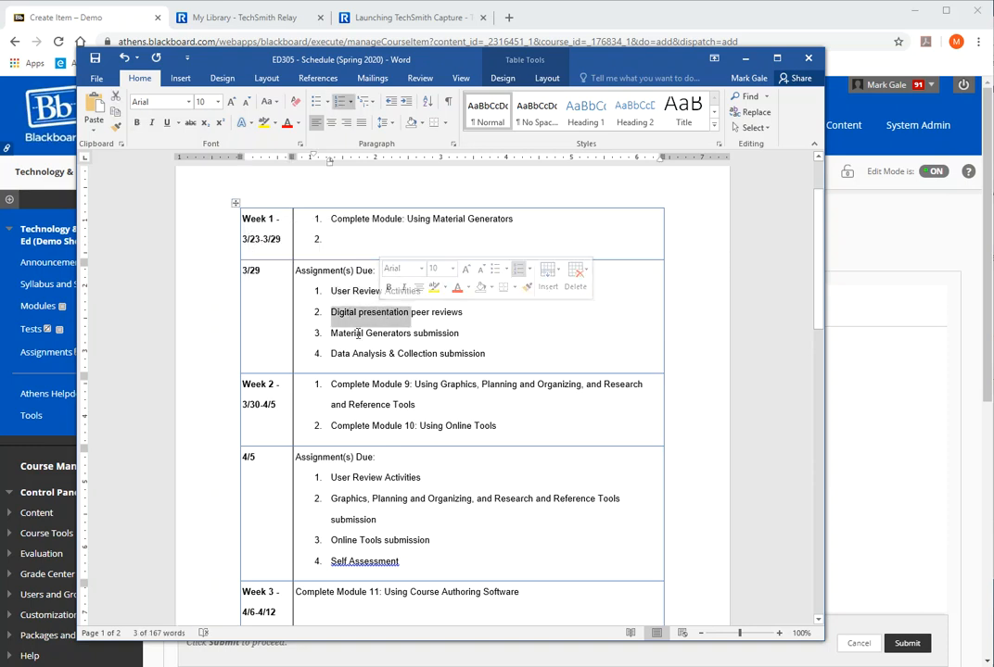
drag(330, 333, 370, 334)
Undo all the edits made to the two Week 1 module entries in the schedule table
click(372, 241)
key(ctrl+z)
key(ctrl+z)
key(ctrl+z)
key(ctrl+z)
key(ctrl+z)
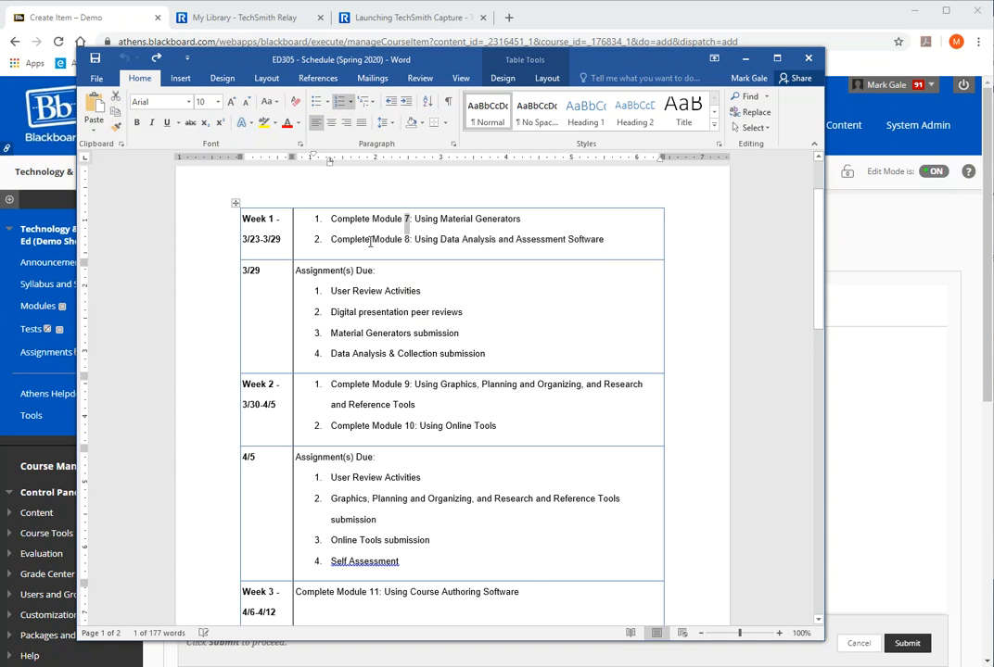
Review the restored Week 1 modules together with the 3/29 due date and its list of assignments
click(381, 229)
drag(338, 297, 379, 355)
click(367, 314)
click(381, 351)
drag(241, 270, 262, 271)
drag(333, 291, 365, 335)
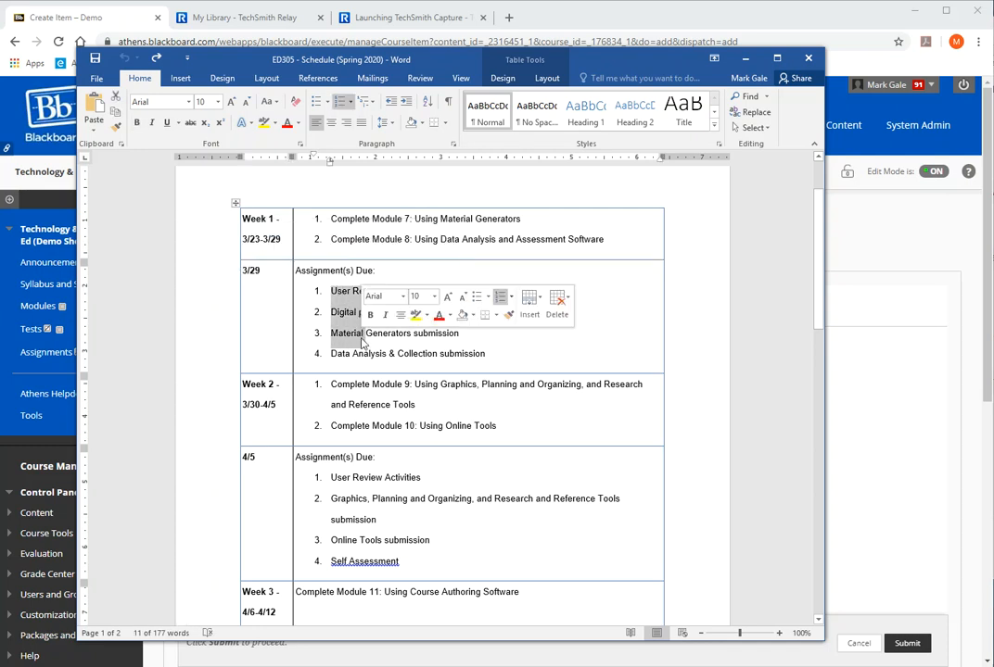
click(269, 389)
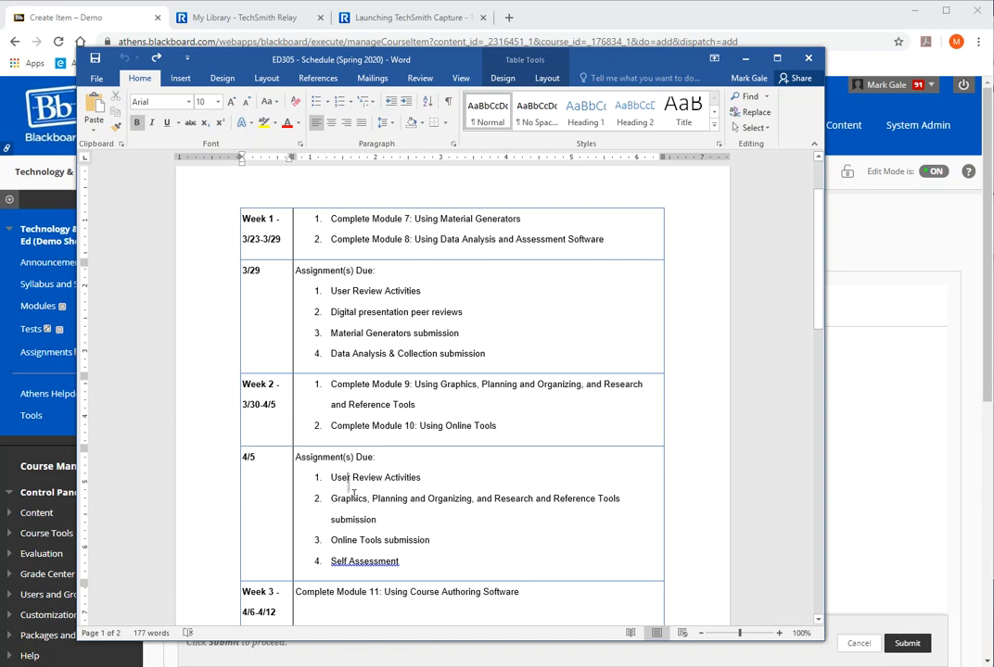
Examine the 4/5 assignments against the Week 2 modules, and close the schedule document to return to Blackboard in Chrome
drag(331, 478, 381, 541)
mouse_move(817, 323)
mouse_down()
mouse_move(822, 468)
mouse_move(818, 317)
mouse_up()
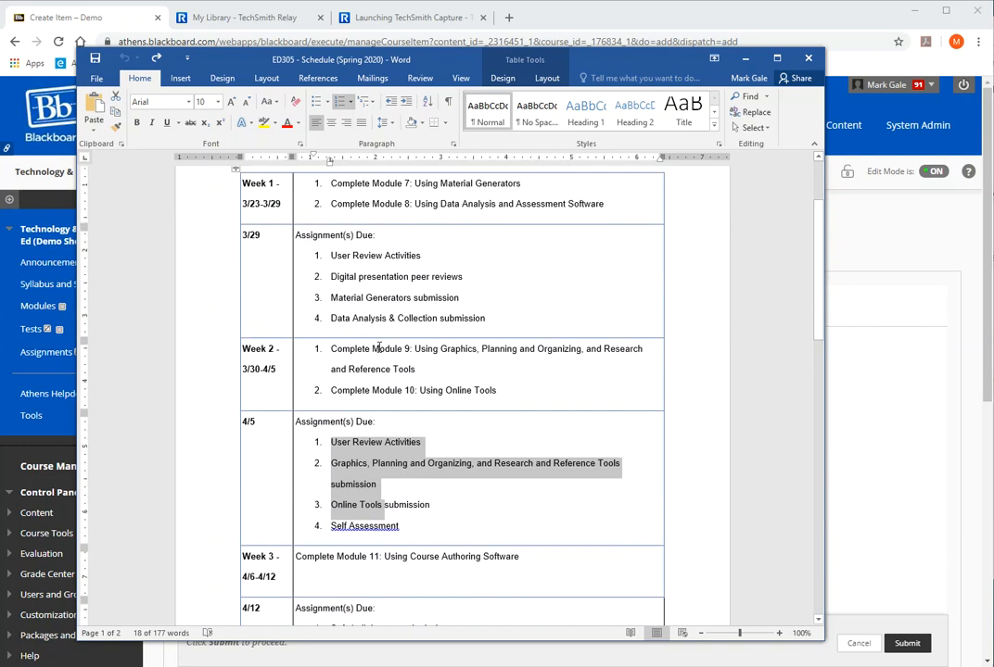
drag(257, 424, 234, 424)
click(331, 442)
drag(350, 422, 398, 529)
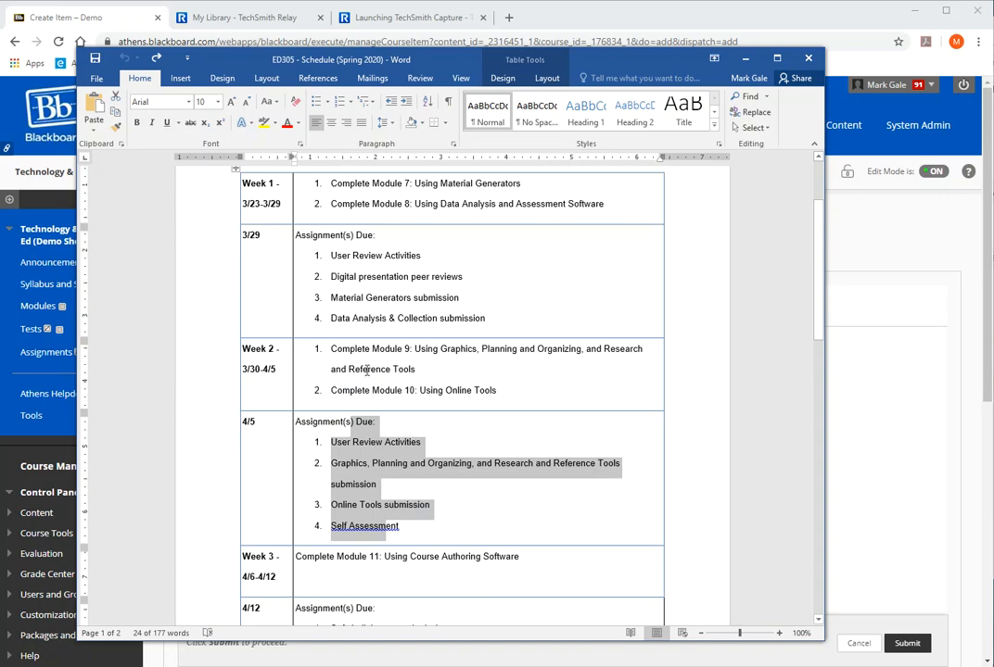
drag(390, 391, 418, 391)
drag(385, 350, 405, 352)
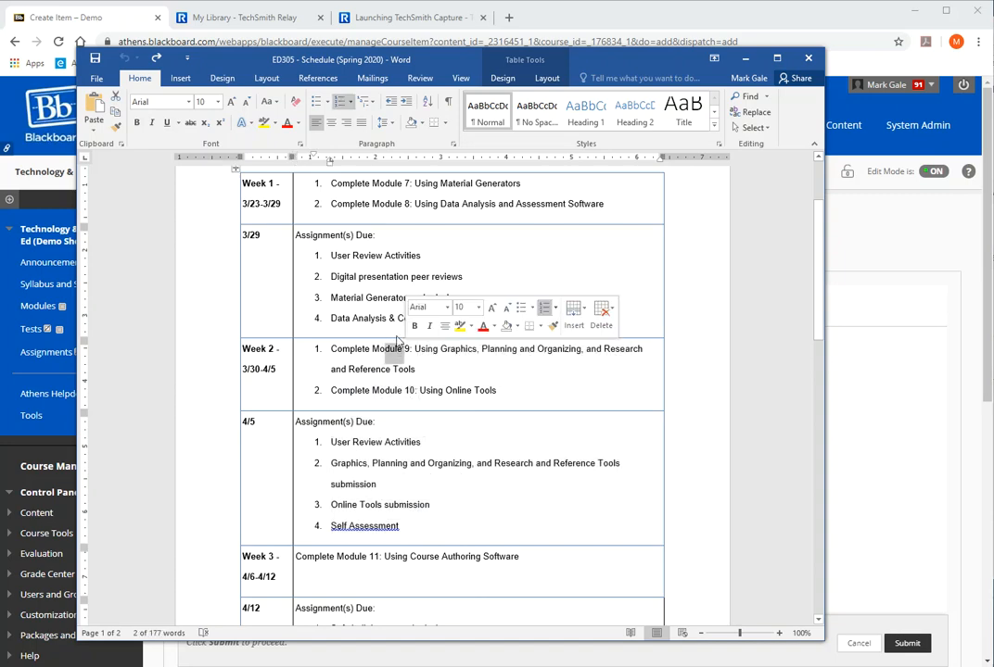
click(807, 59)
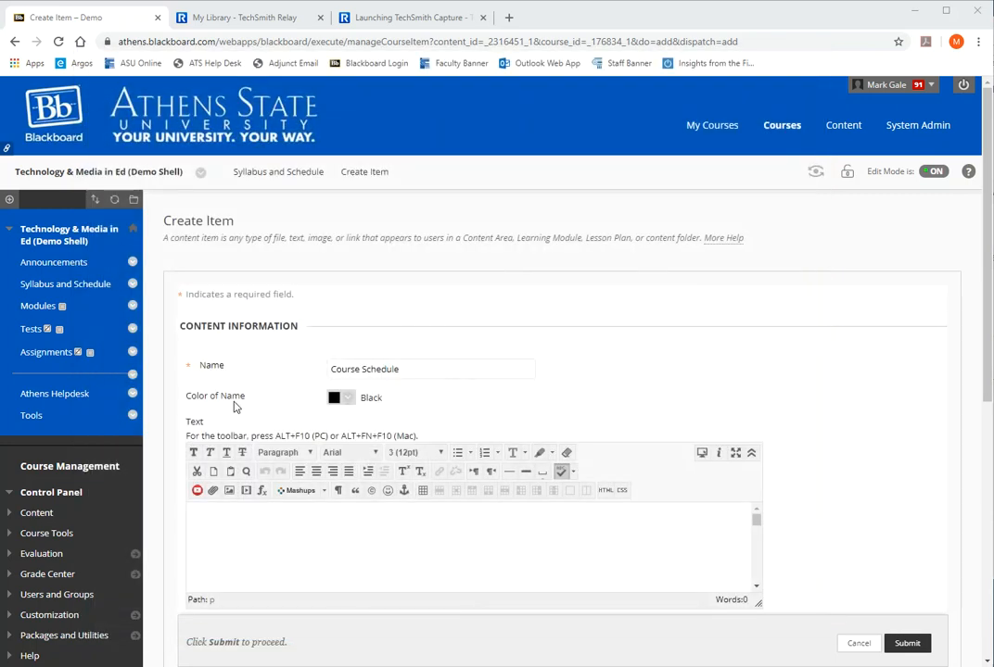
Enter the item text "Please review the updated schedule attached. The work week is from Monday to Sunday. Be sure to keep track of all the items due in a given week."
click(258, 558)
text(Please review the updated schedule attached.)
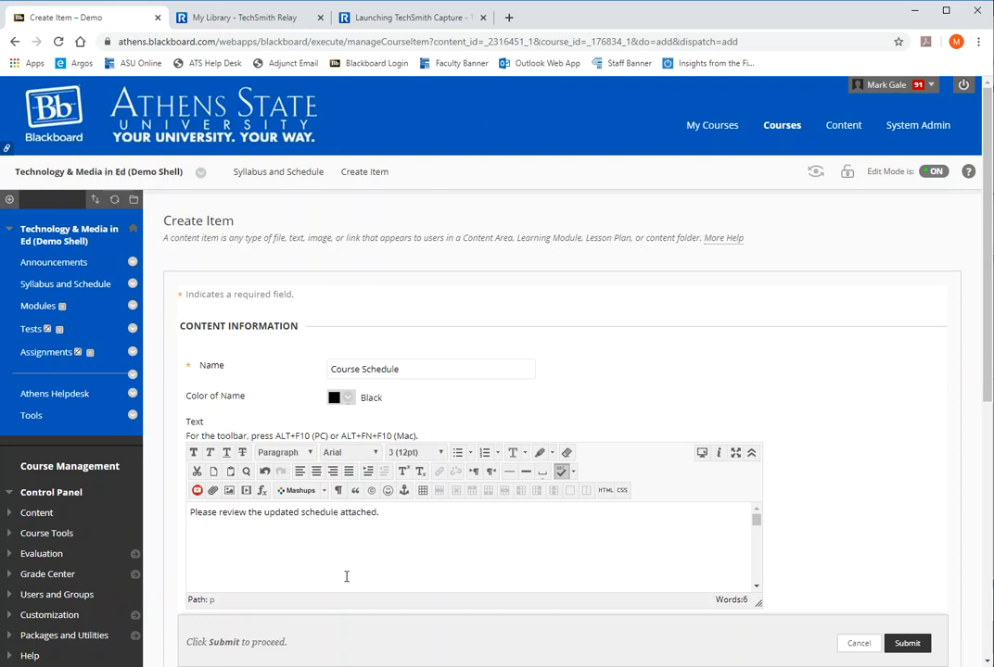
text(The work week is from Monday)
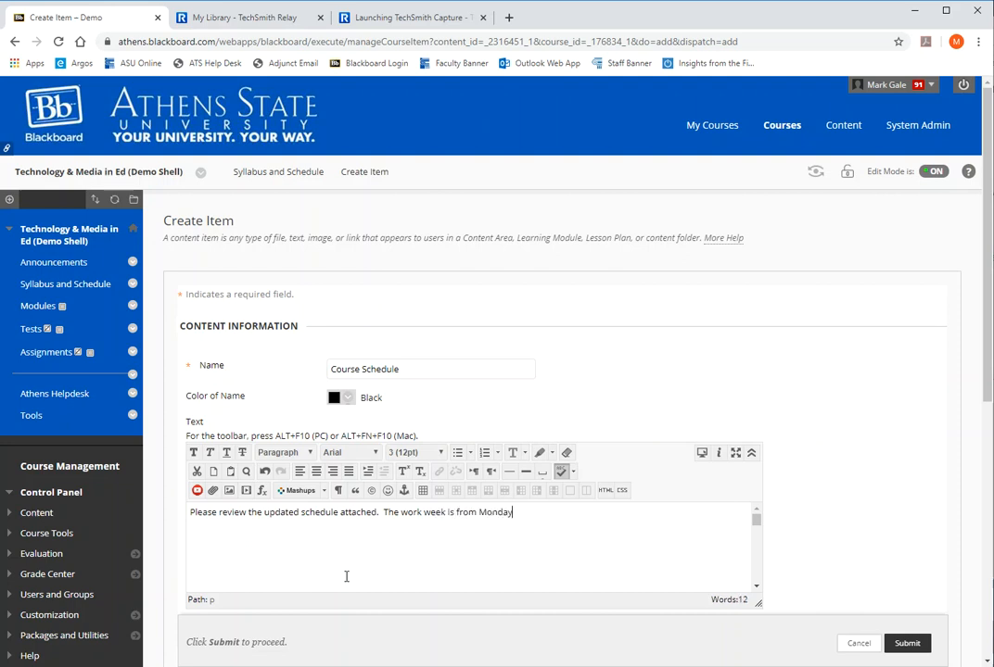
text( SUday.  Be sure to keep t)
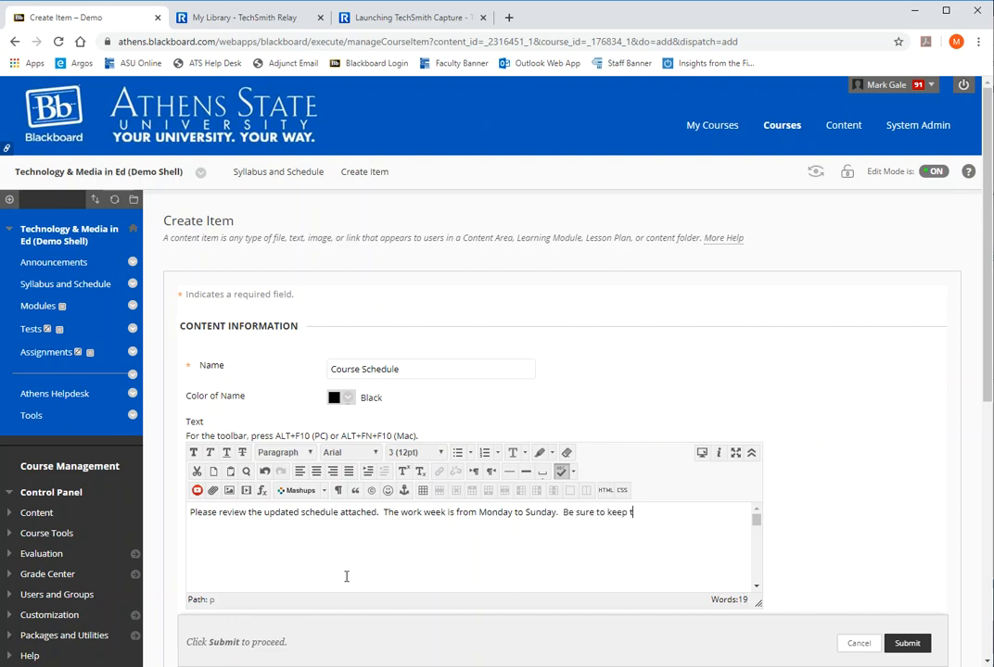
text(rack of all the items due in a given week.)
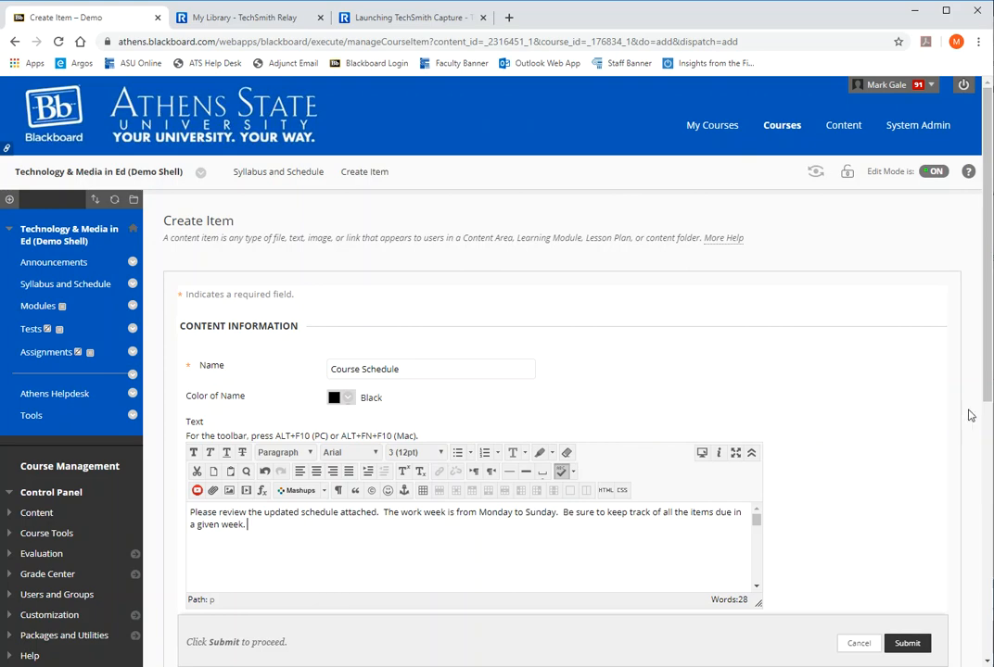
Attach "ED305 - Schedule (Spring 2020)" from the computer's Desktop to the Course Schedule item and submit it
scroll(812, 556, down, 3)
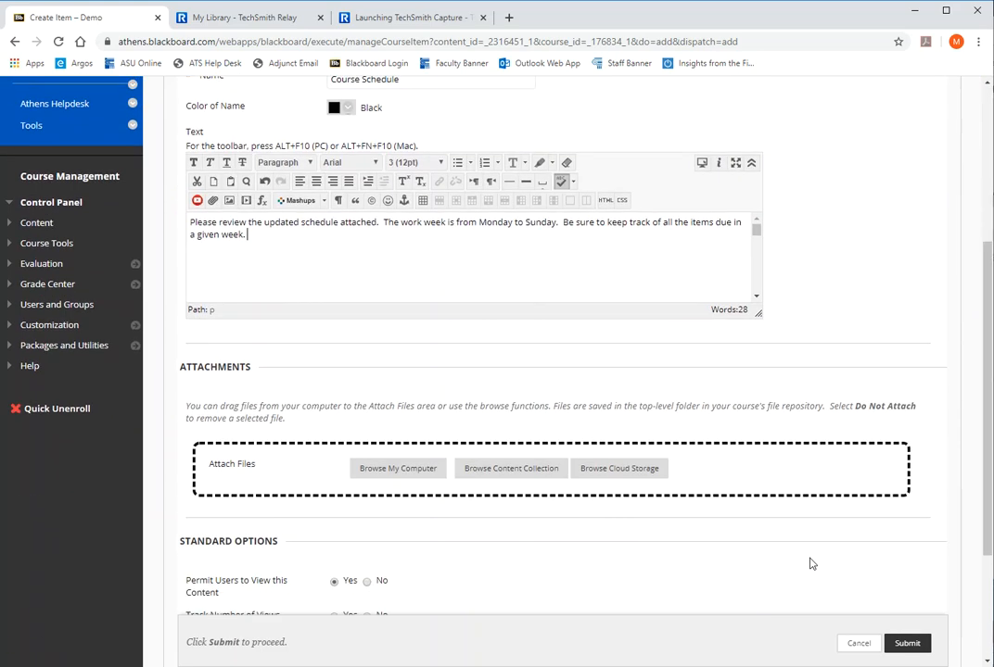
click(401, 479)
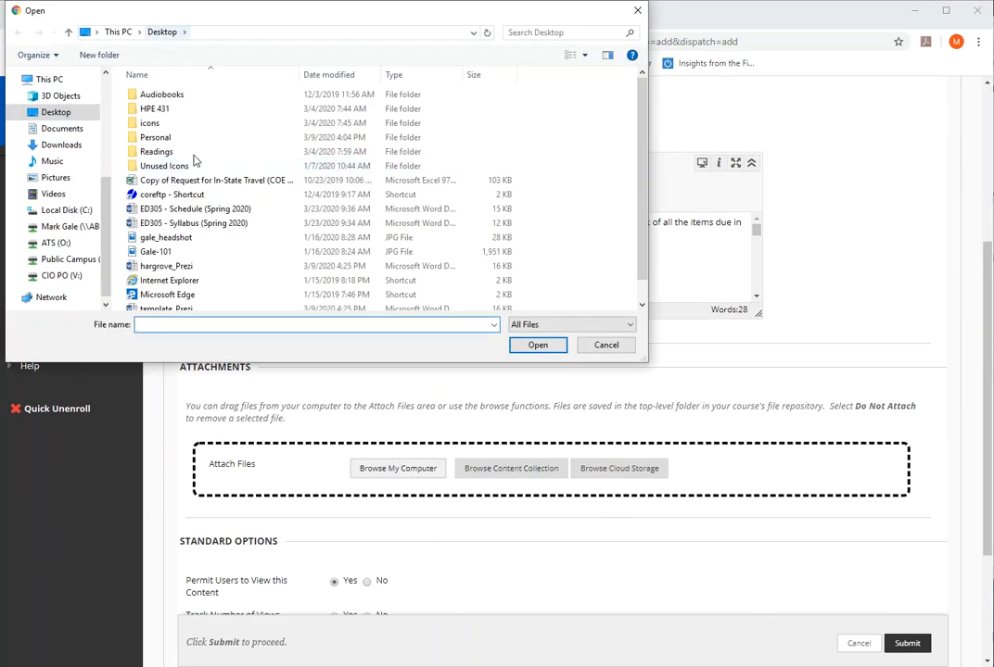
double_click(198, 211)
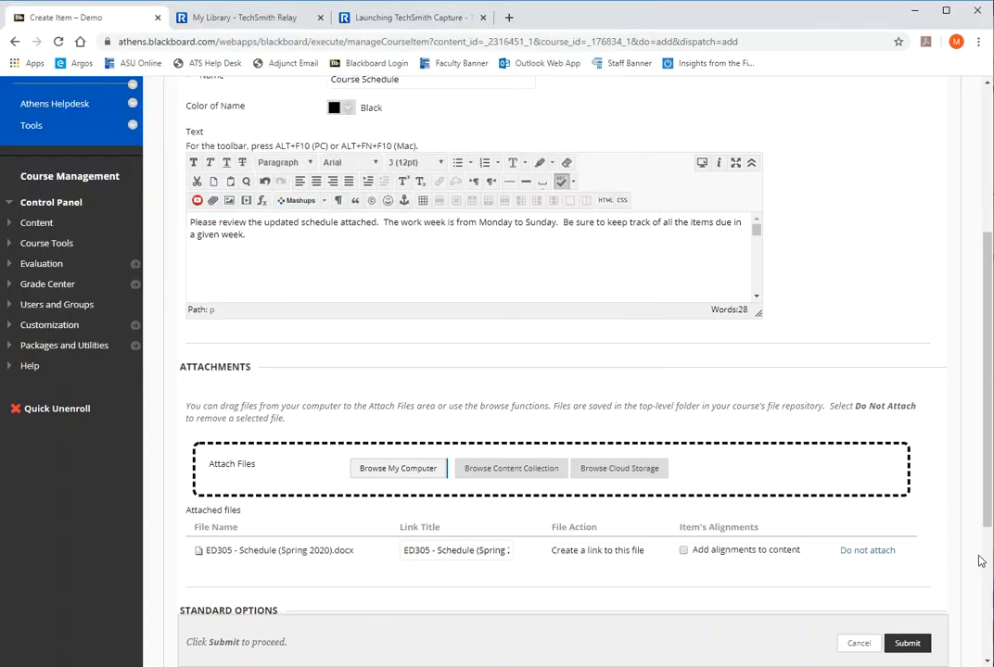
scroll(825, 477, down, 3)
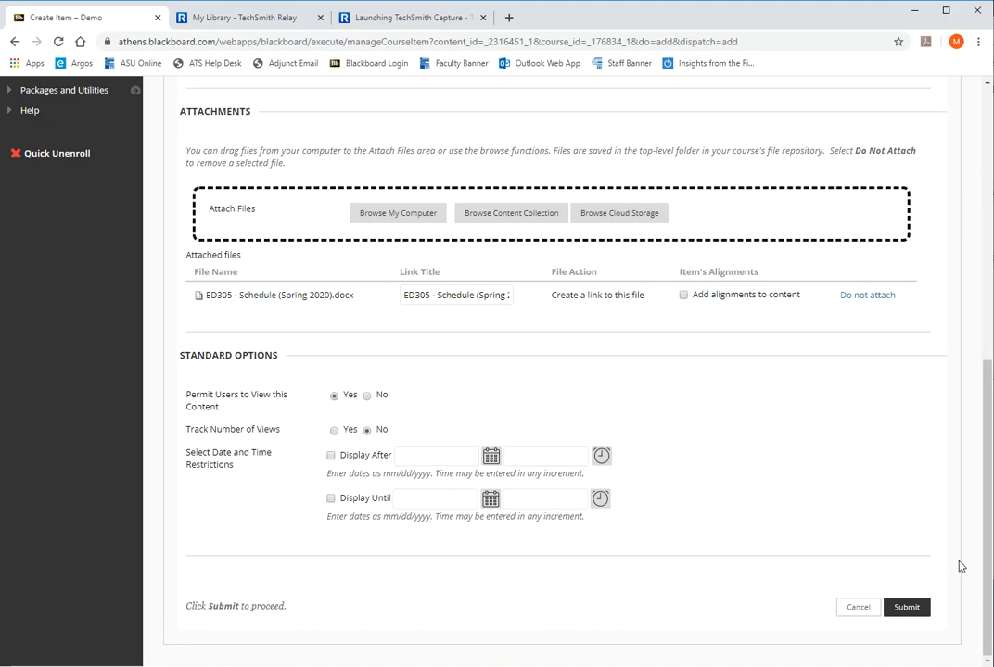
click(906, 607)
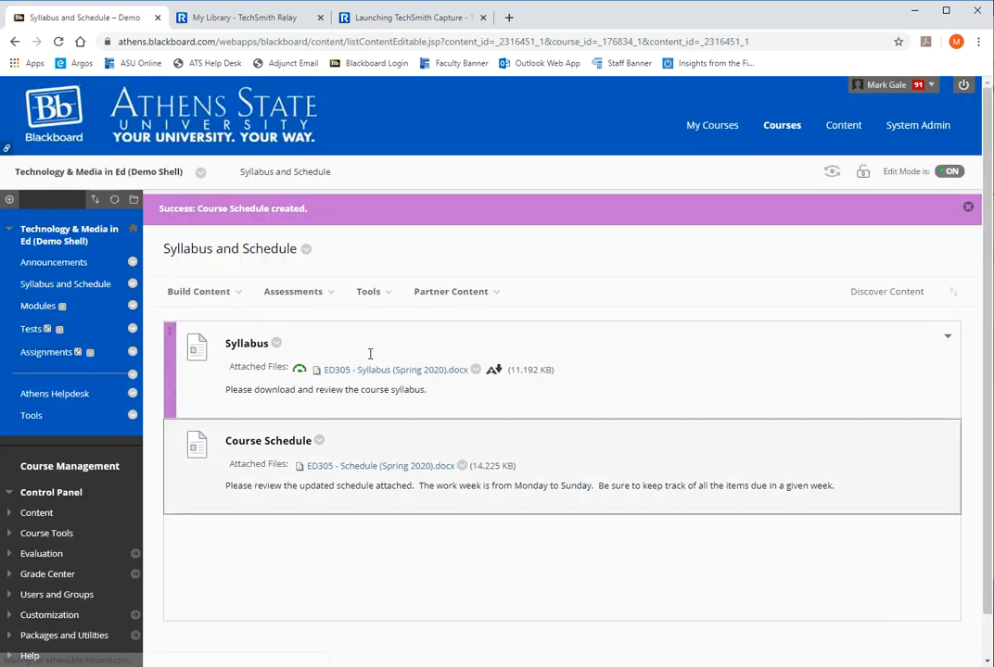
View the Syllabus and Schedule area in Student Preview, and exit the preview with the preview user and all data deleted
click(833, 175)
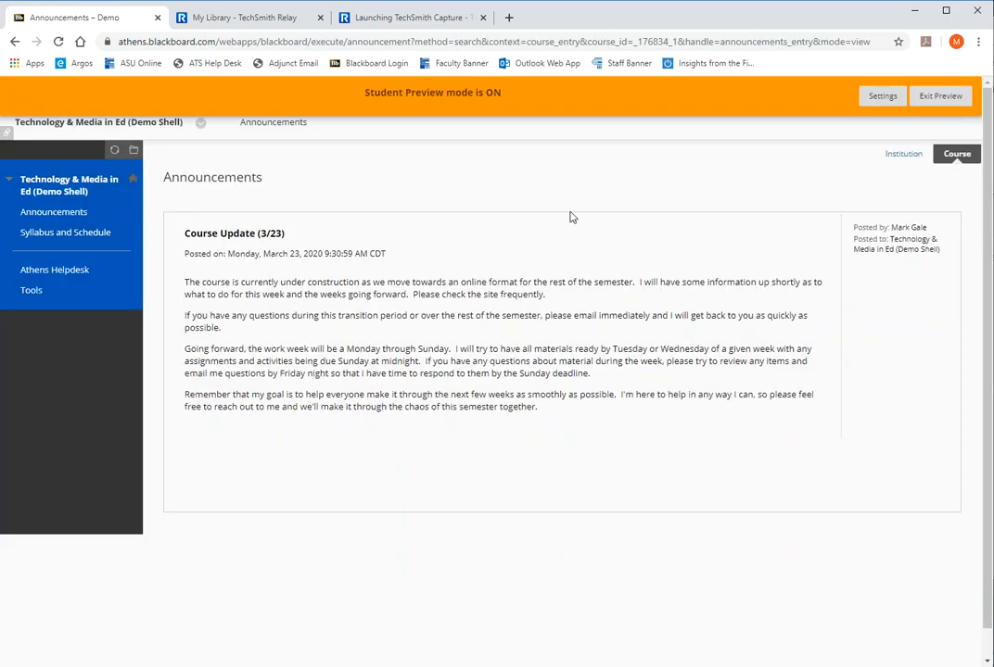
click(82, 236)
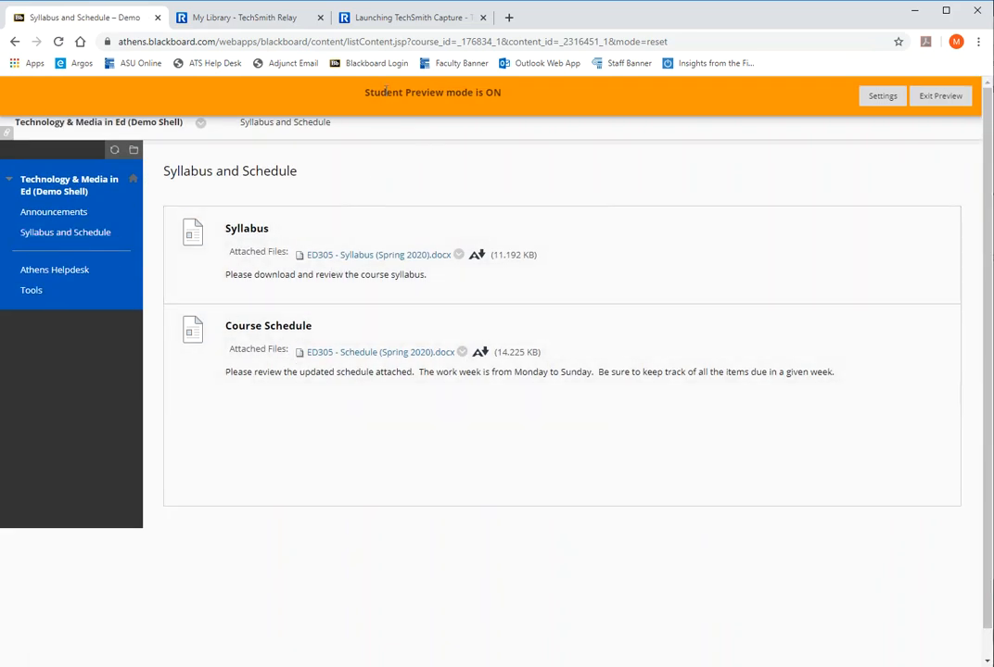
drag(386, 93, 444, 92)
click(351, 258)
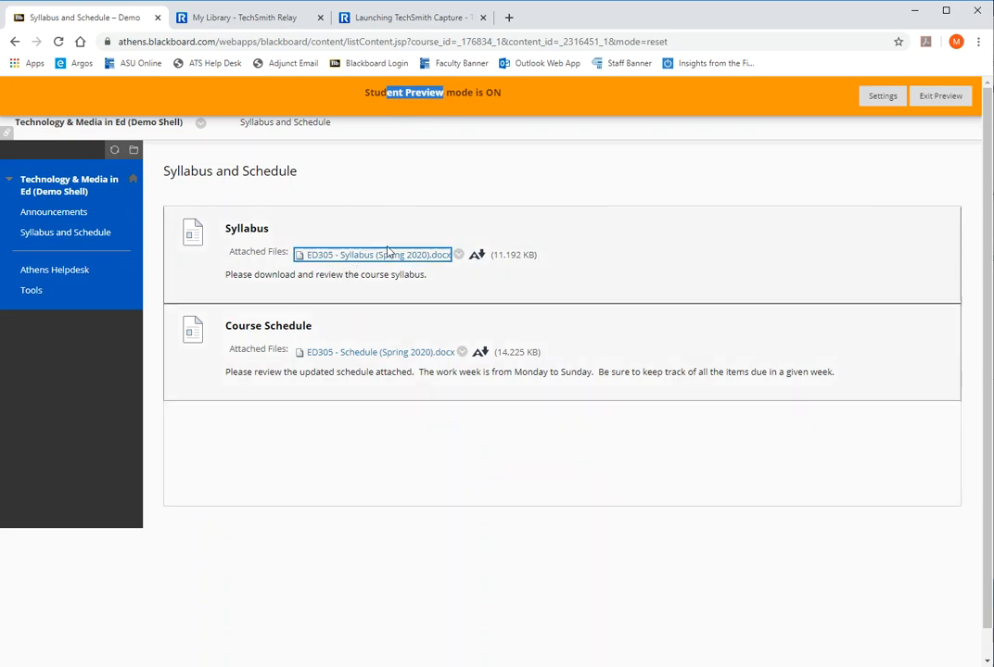
click(857, 203)
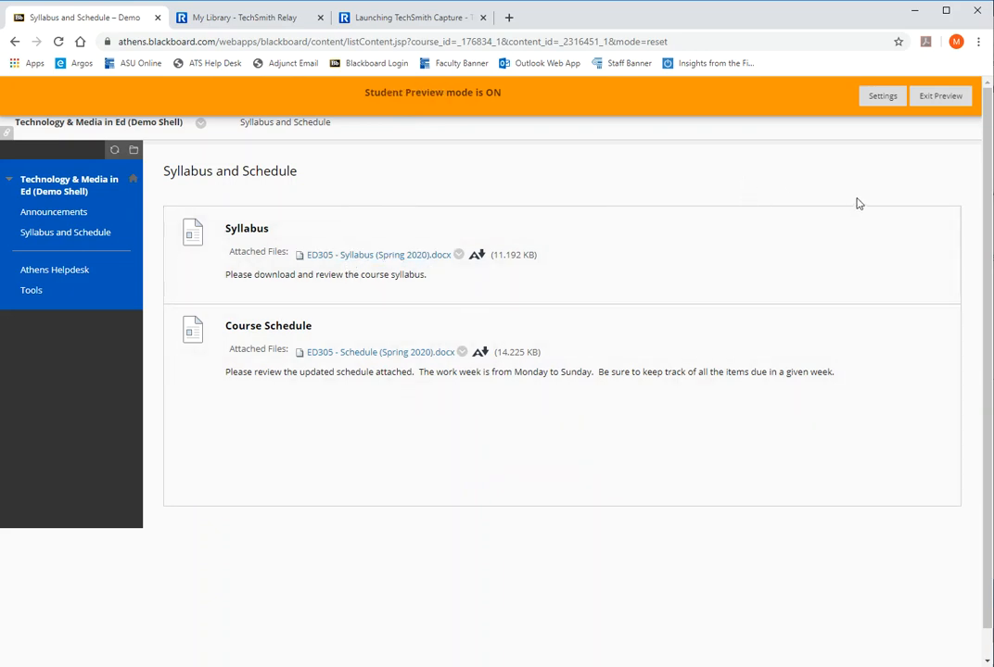
click(935, 100)
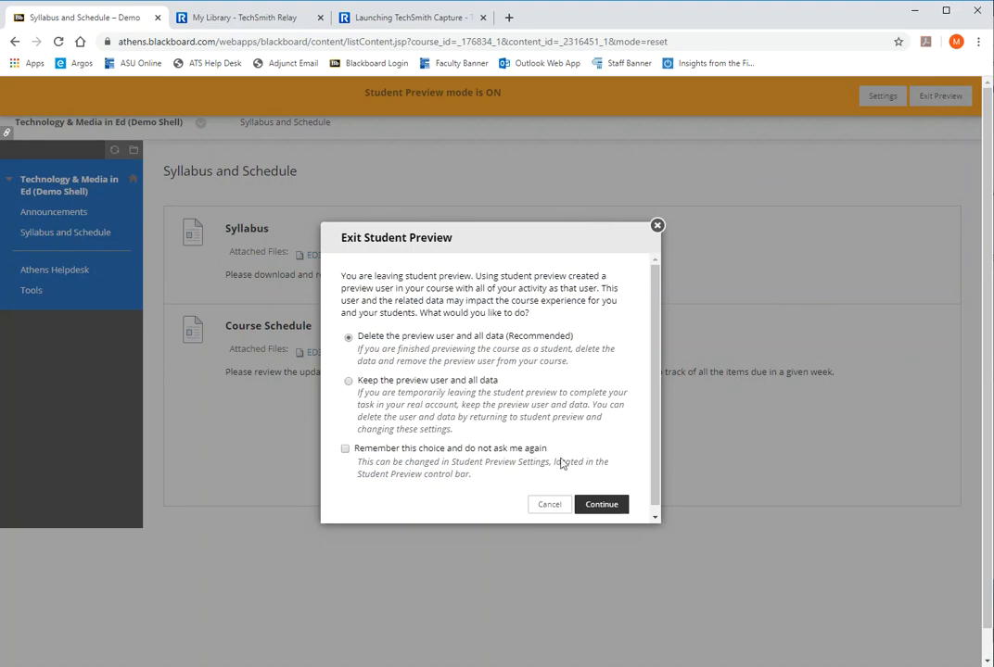
click(620, 506)
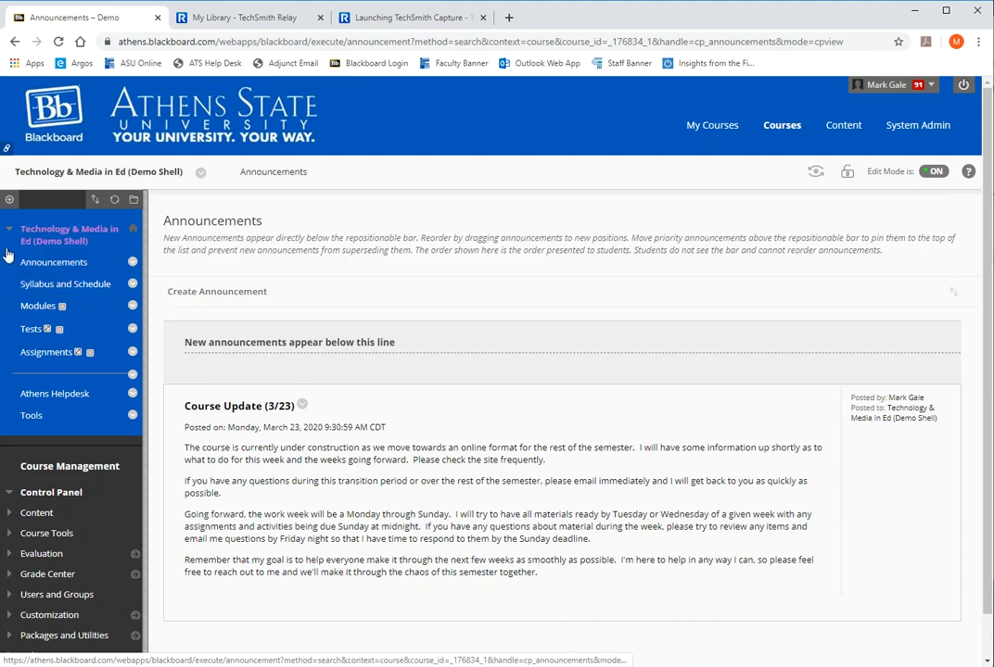
Start a new content folder in the Modules area and name it "Module: Material Generators"
click(45, 314)
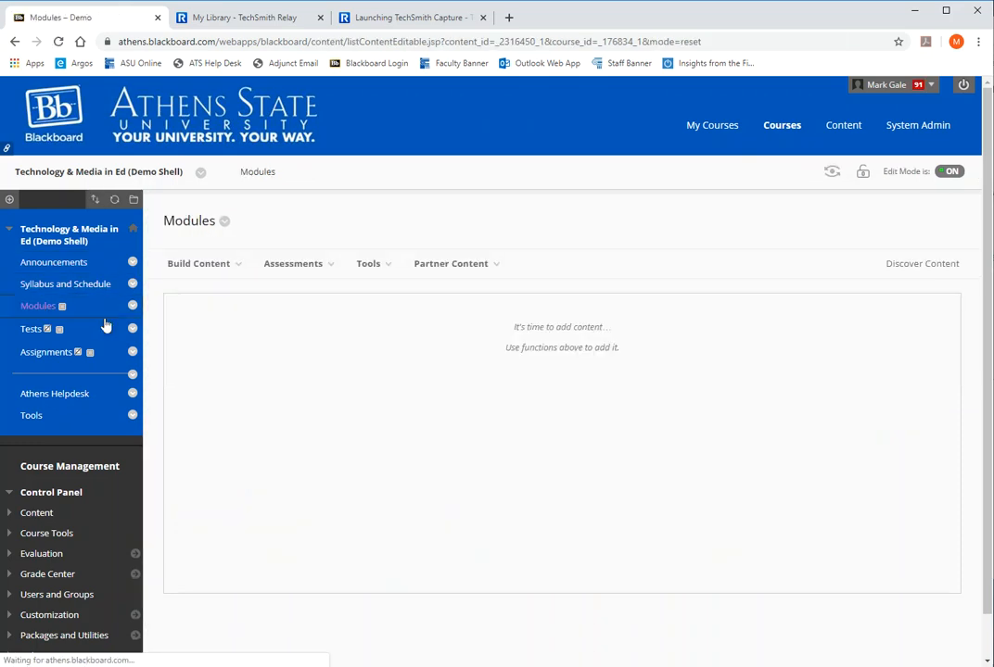
click(203, 267)
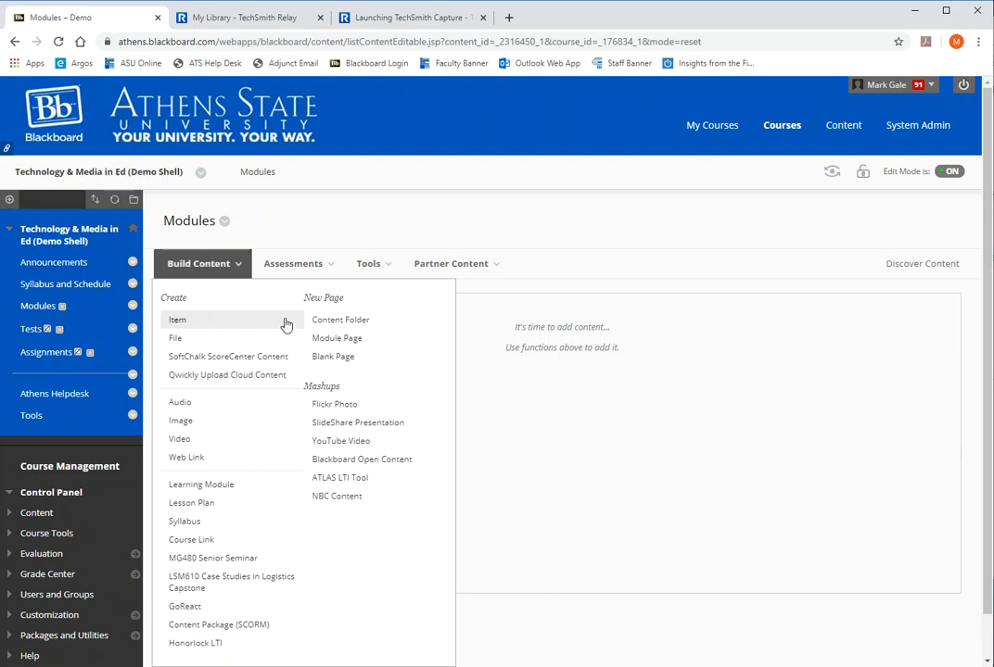
click(324, 321)
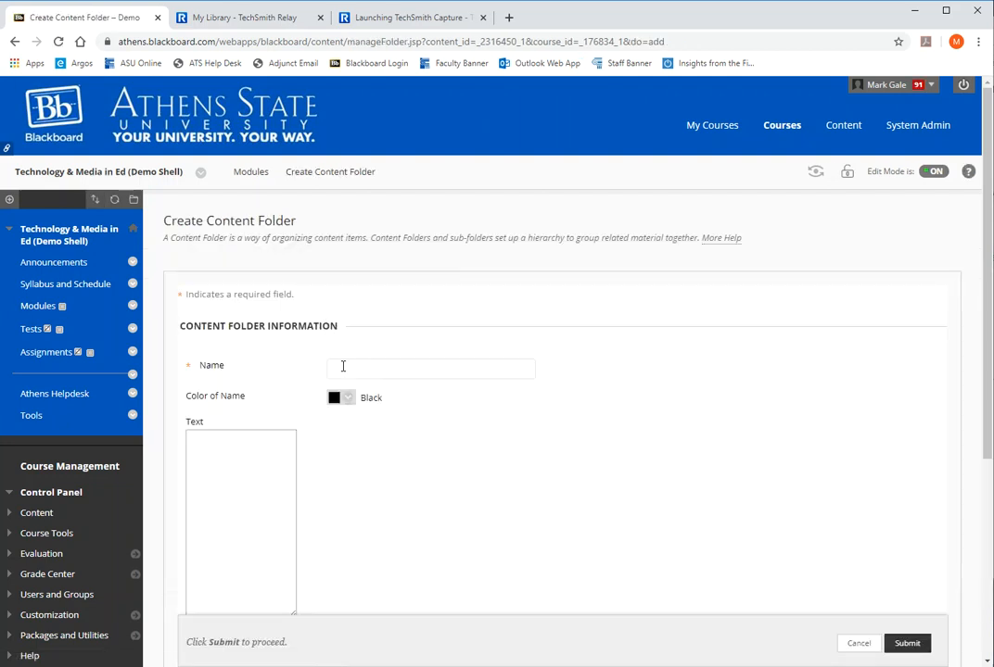
click(342, 368)
text(Moudle)
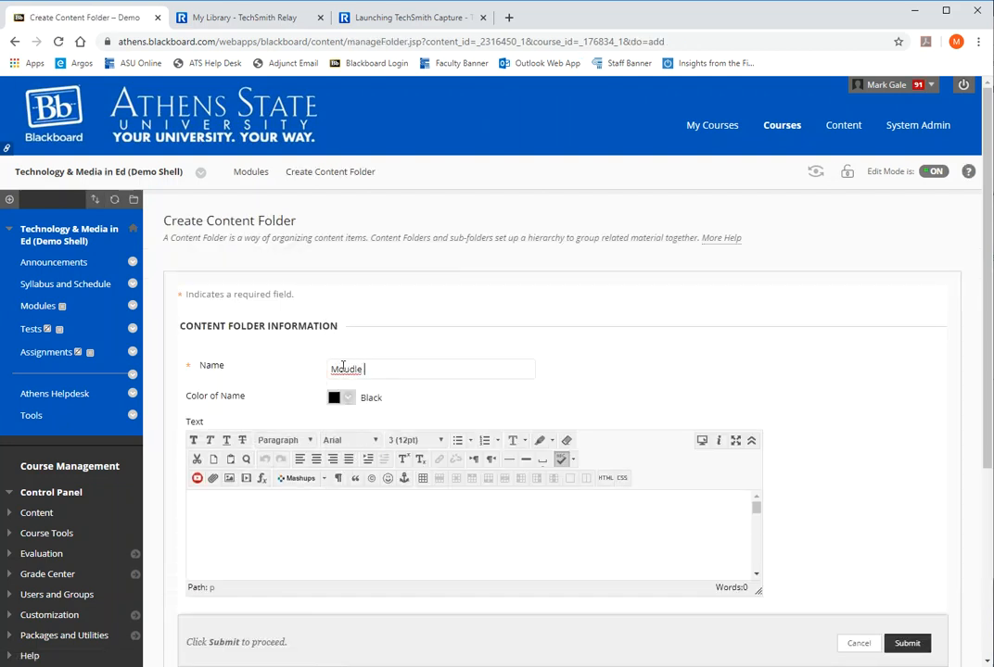
text(dule 1:)
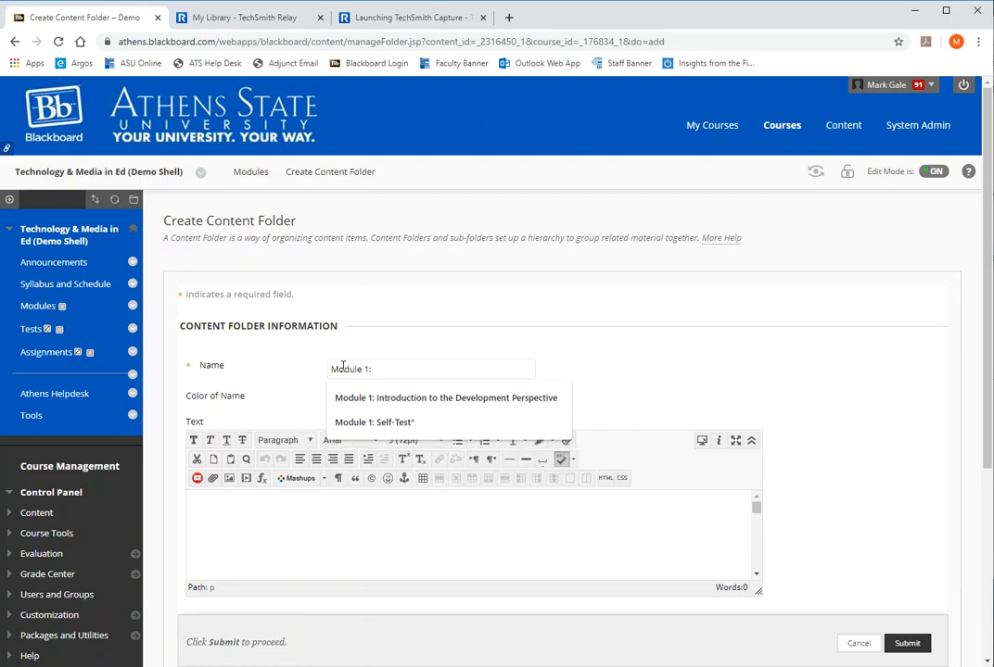
key(BackSpace)
key(BackSpace)
key(BackSpace)
text(:L)
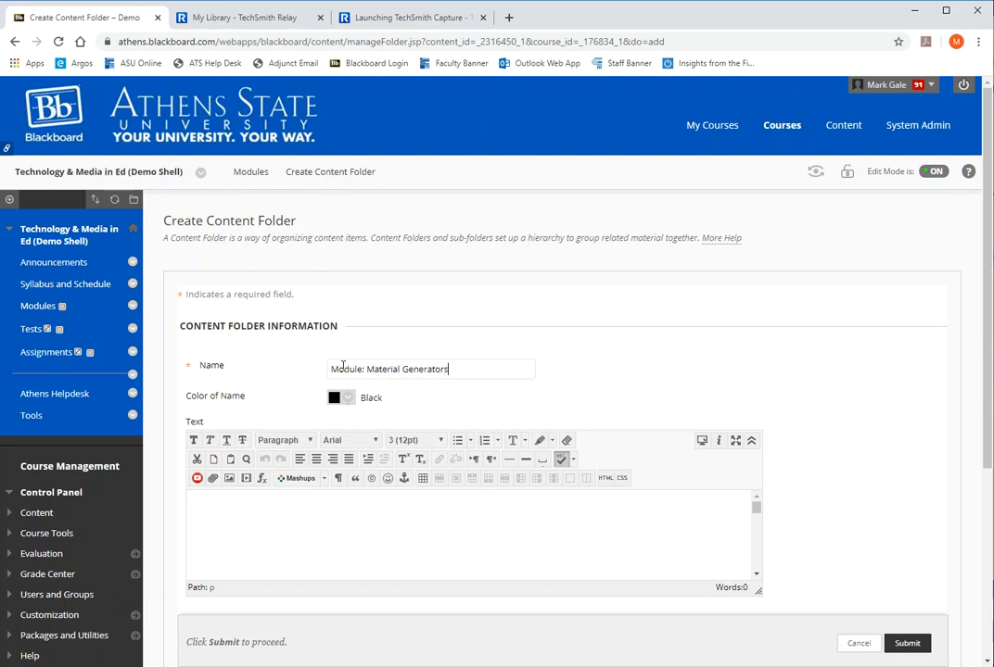
Review the folder's standard options, submit it with no description, and open the new folder
click(347, 530)
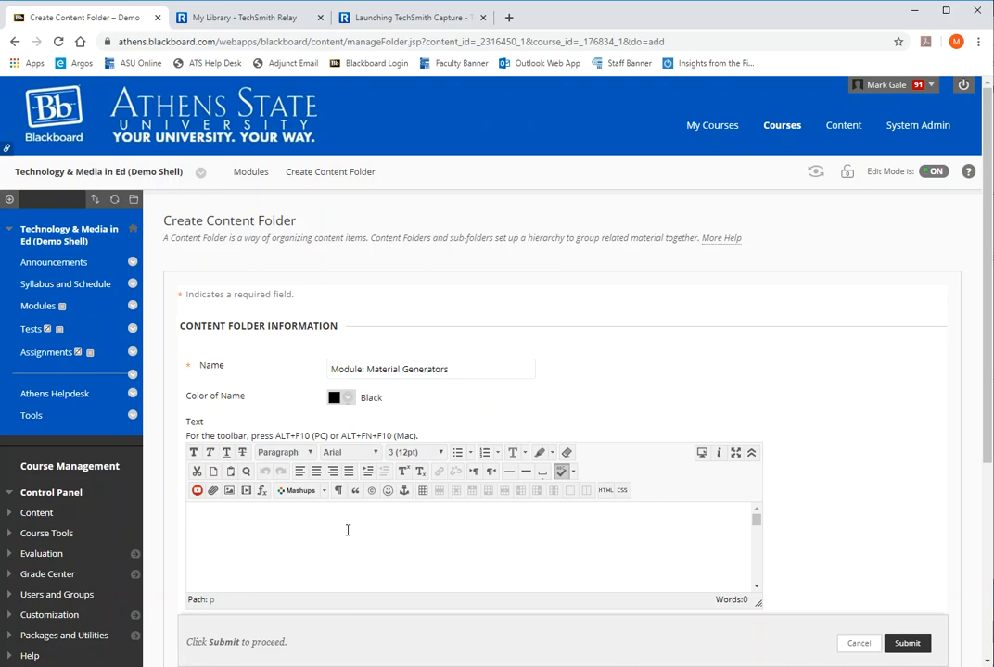
drag(986, 447, 987, 604)
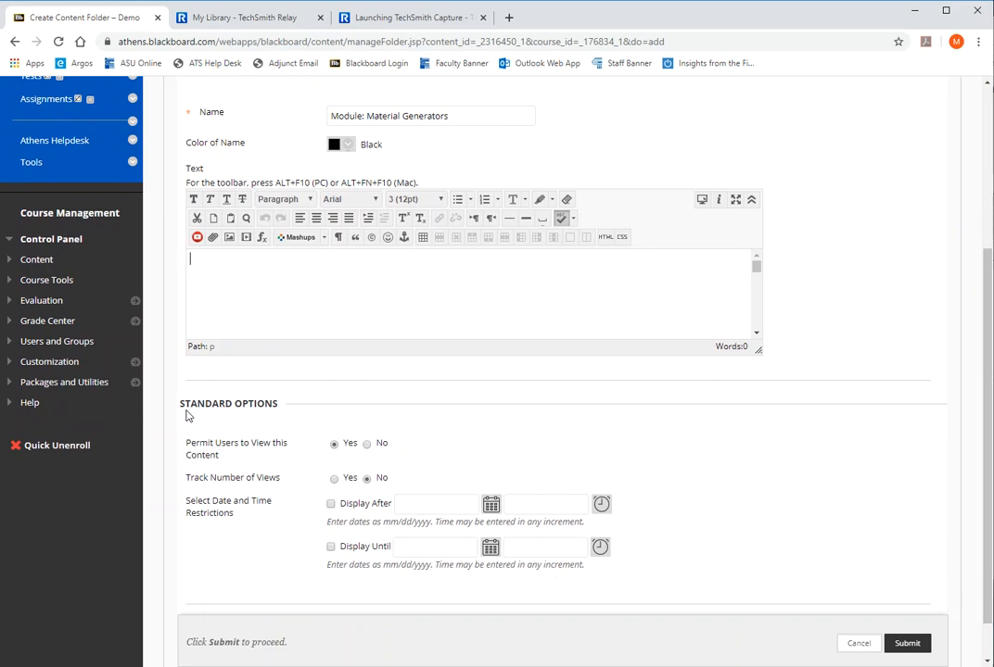
drag(202, 455, 270, 460)
click(250, 477)
drag(212, 478, 268, 478)
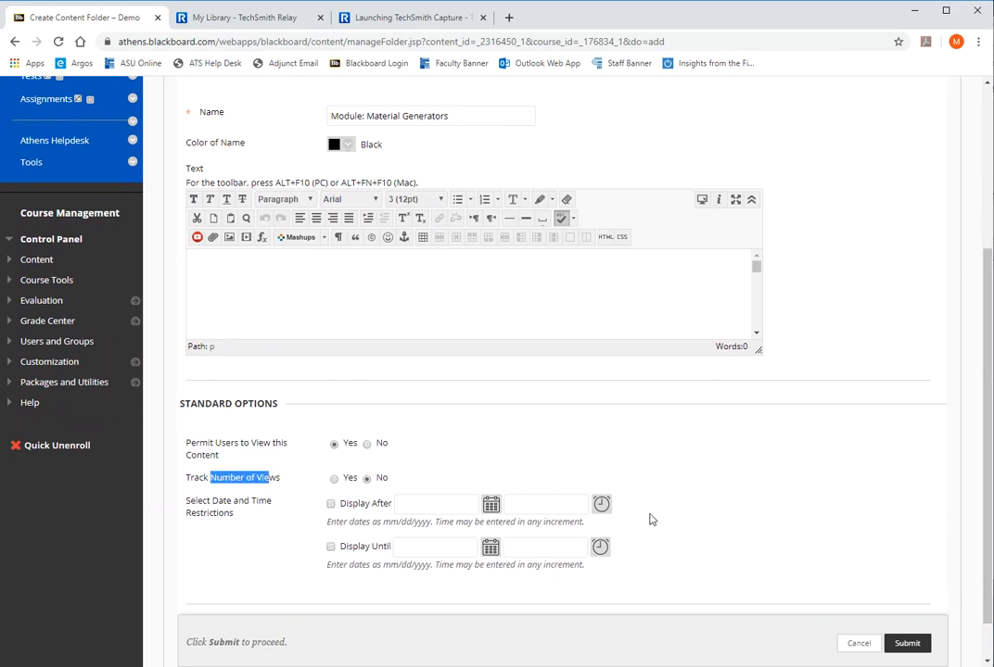
click(904, 644)
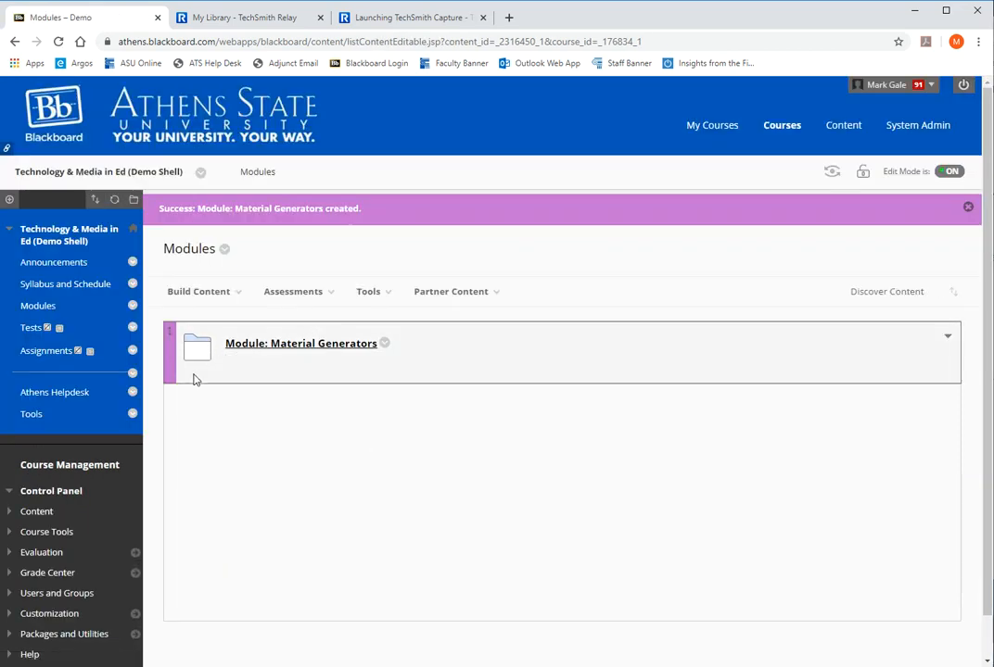
click(245, 349)
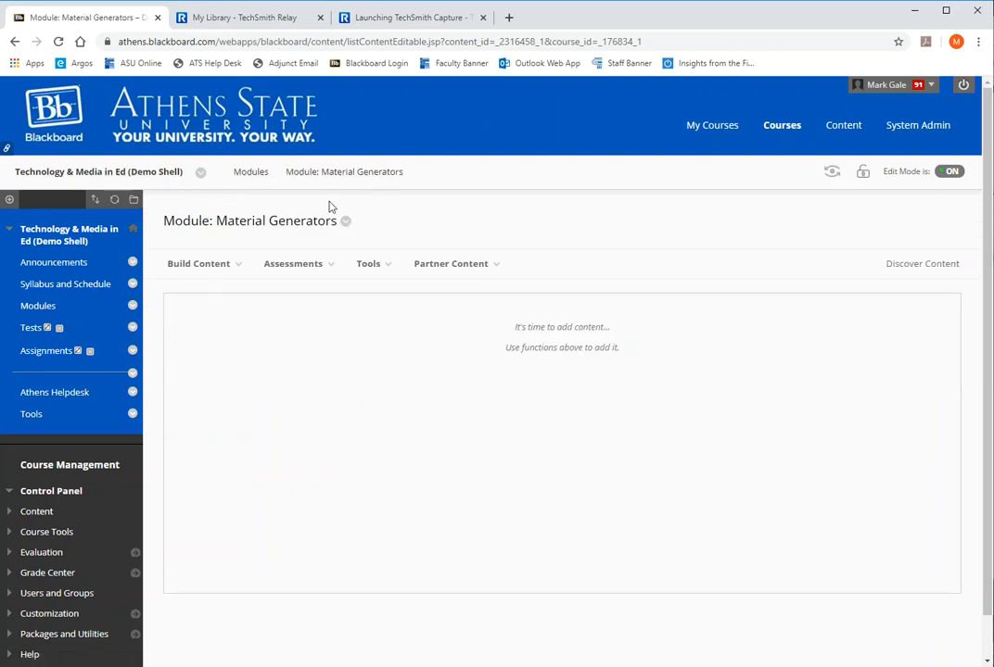
drag(368, 175, 318, 176)
drag(202, 220, 289, 220)
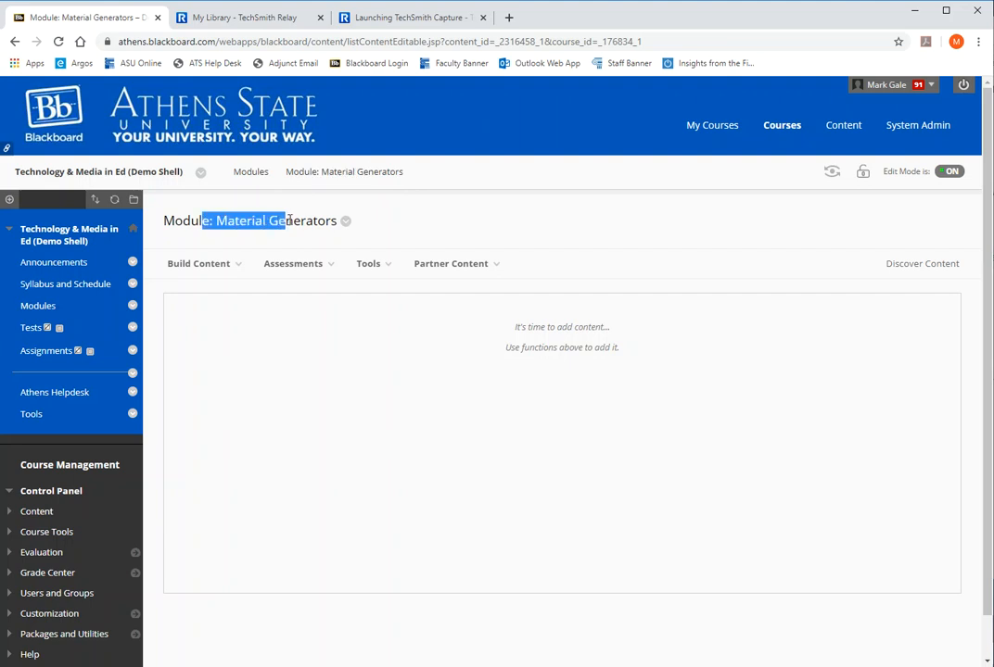
mouse_move(227, 265)
drag(212, 358, 610, 228)
click(610, 228)
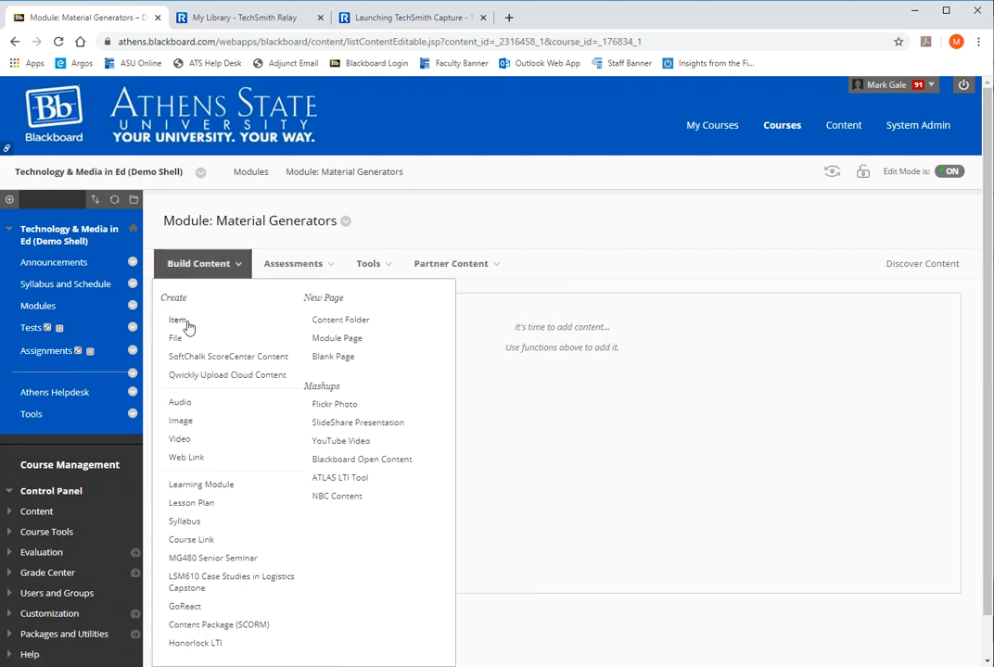
Start a new content item named "Textbook Reading" with the text "Be sure to read chapter 4 in the textbook."
click(184, 321)
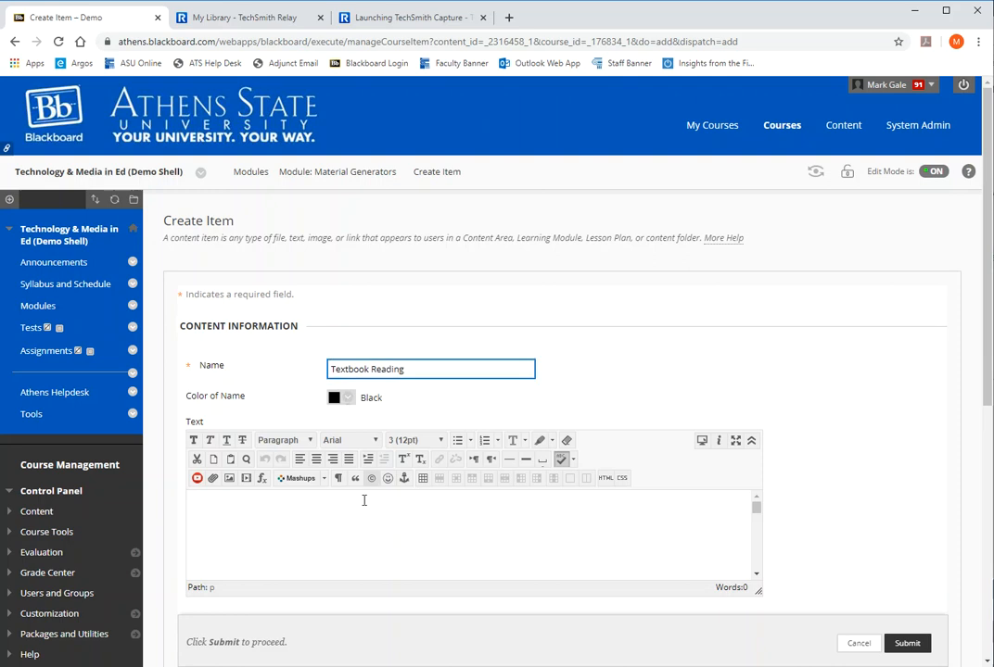
click(349, 547)
text(Be sure to read chapter 4 in the textbook.)
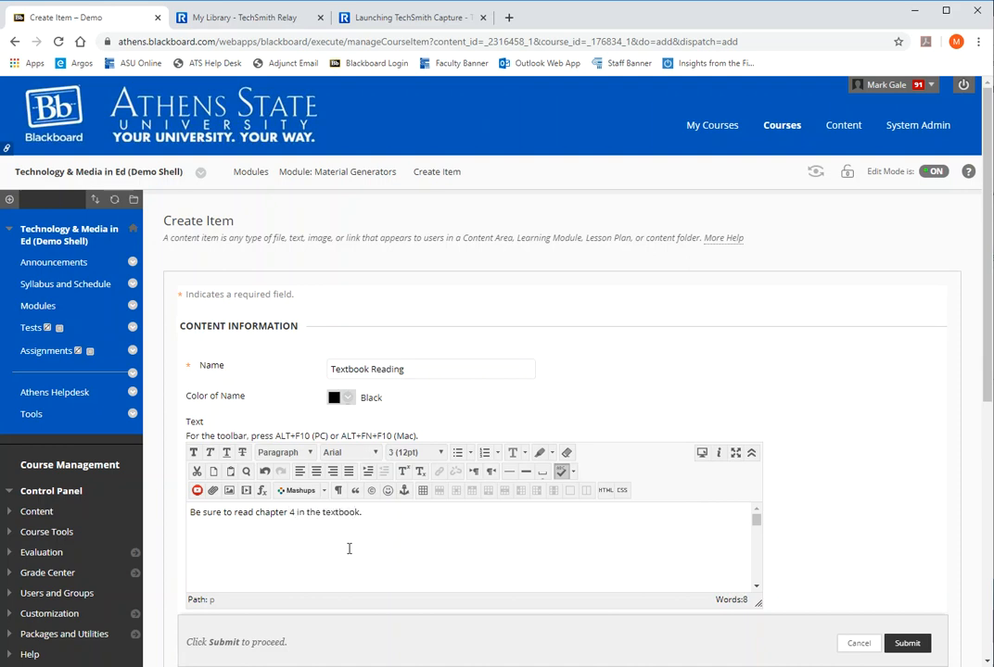
Attach the file "hargrove_Prezi" from the computer's Desktop to the Textbook Reading item
drag(985, 348, 987, 524)
click(408, 503)
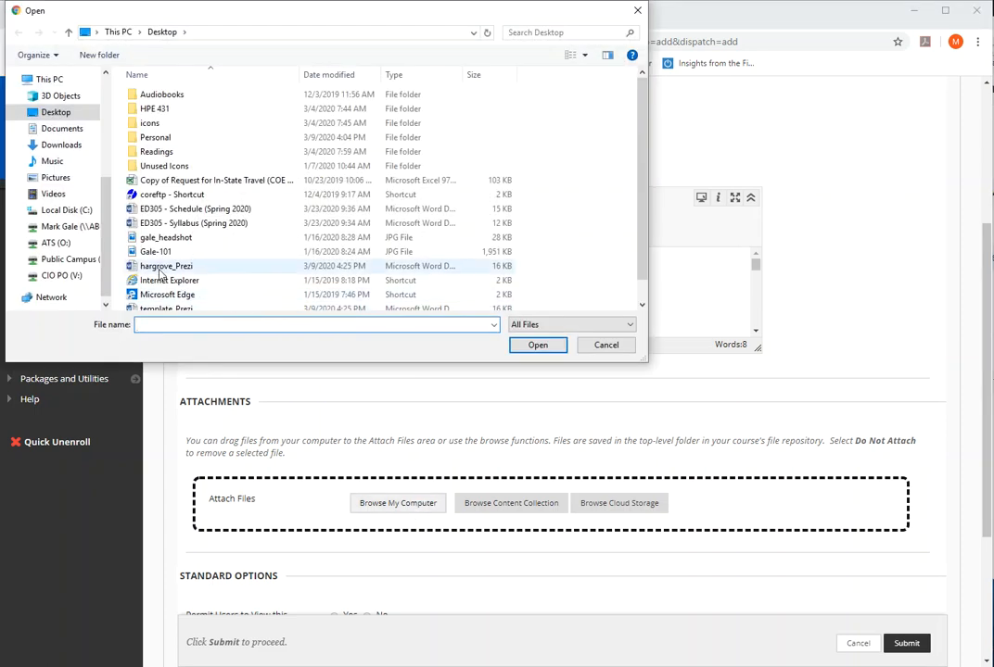
click(170, 270)
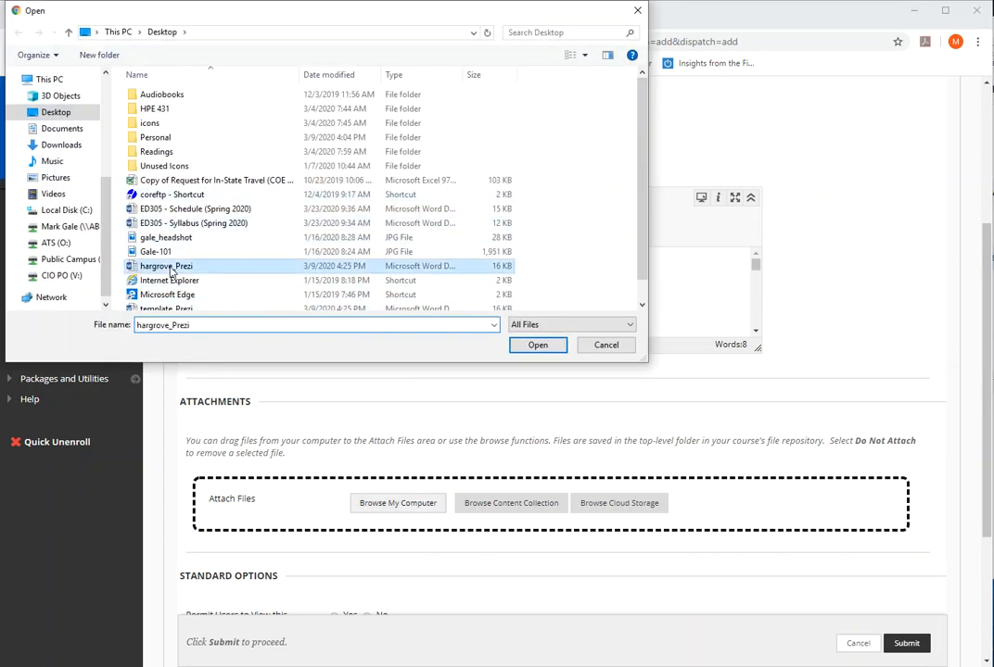
double_click(171, 270)
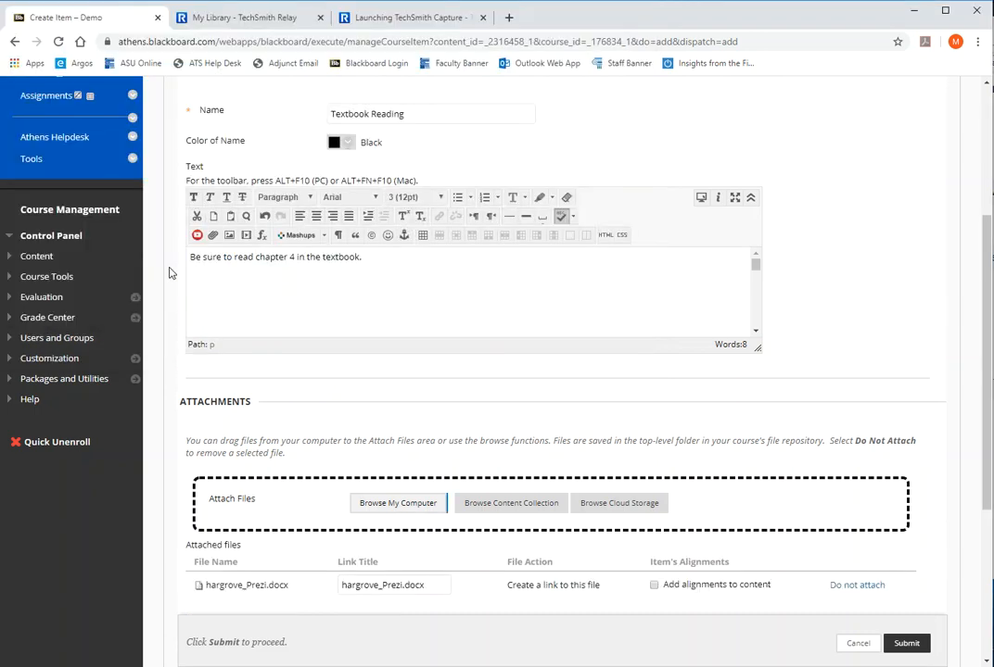
Add the line "Be sure to also read the attached handout." below the first sentence, leaving a blank line between, and submit the item
click(519, 274)
text(Be sru)
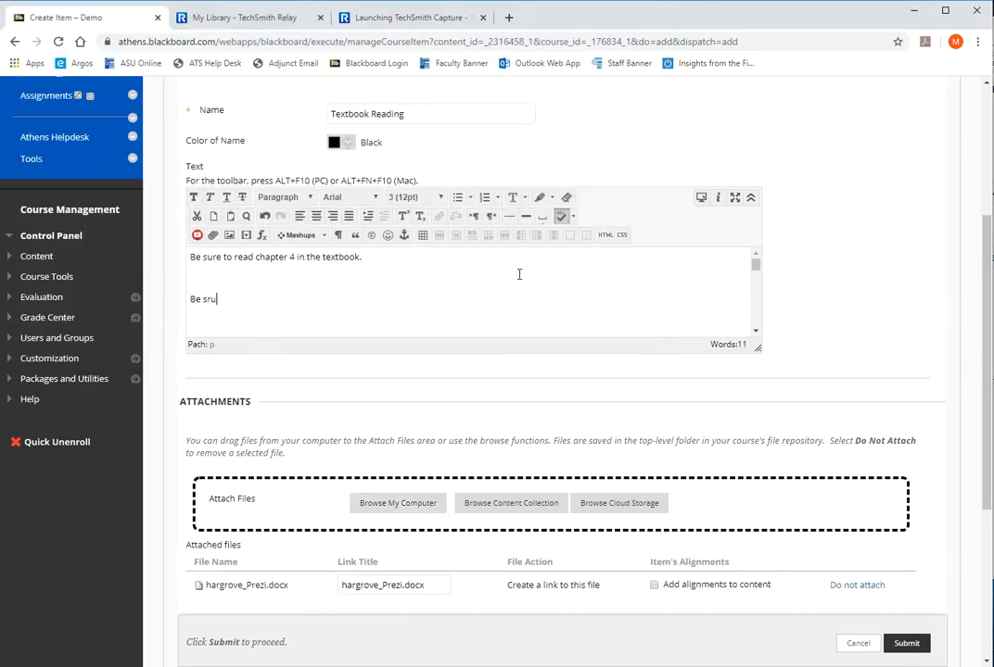
text(re)
key(BackSpace)
key(BackSpace)
key(BackSpace)
key(BackSpace)
text(ure to also read the attached handout.)
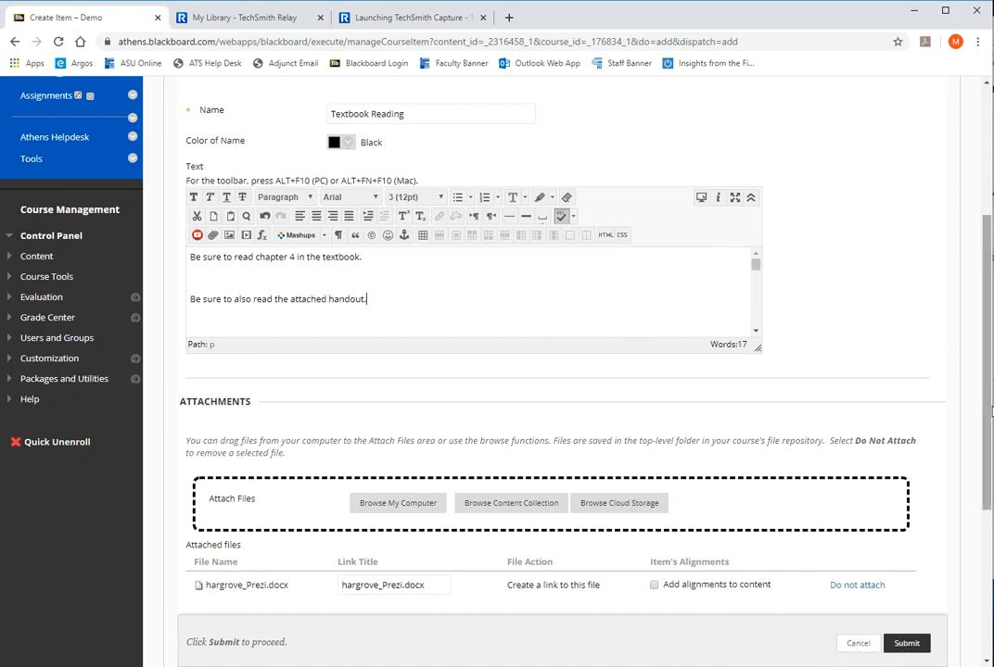
drag(988, 399, 986, 542)
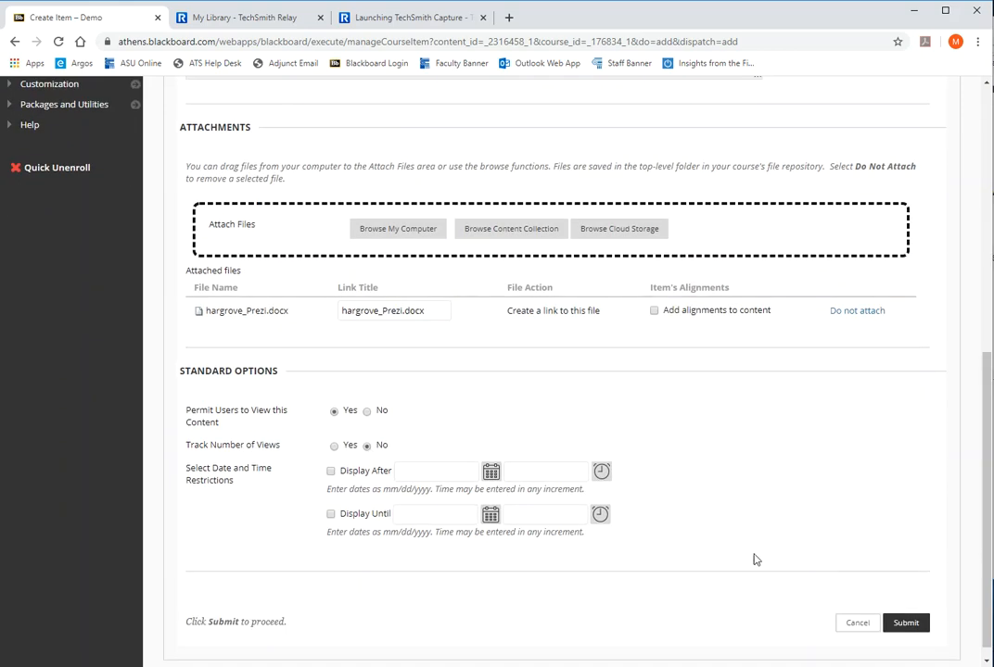
click(903, 624)
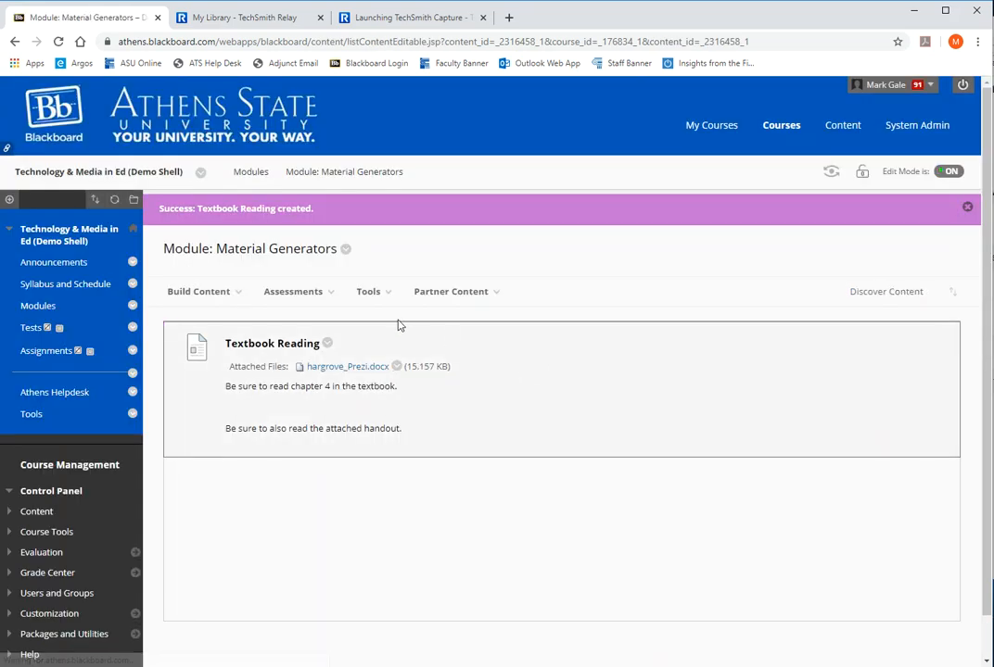
drag(228, 386, 379, 385)
click(371, 404)
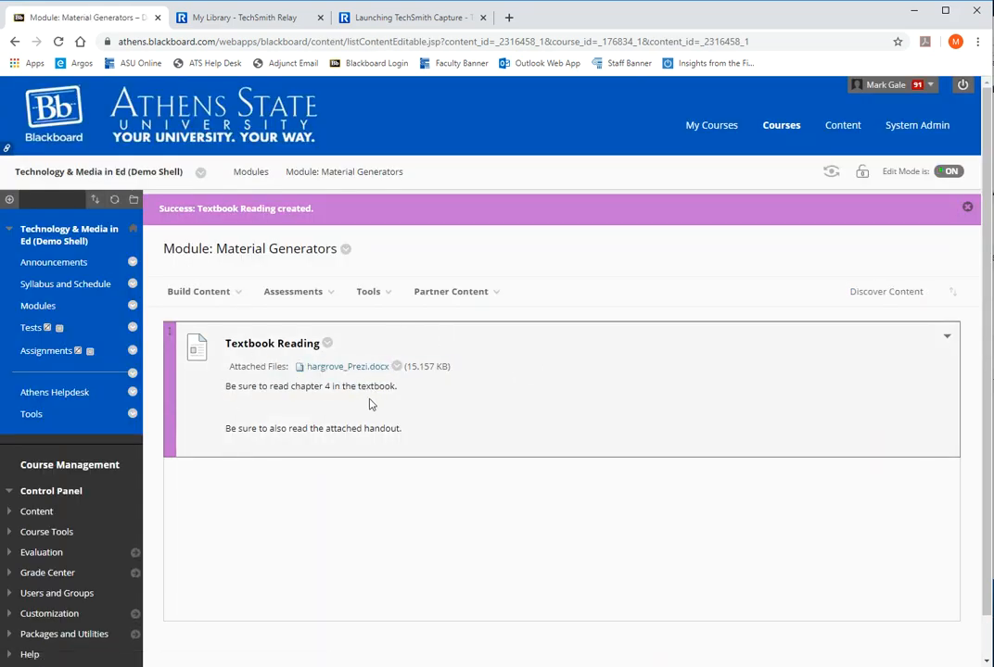
drag(236, 429, 346, 429)
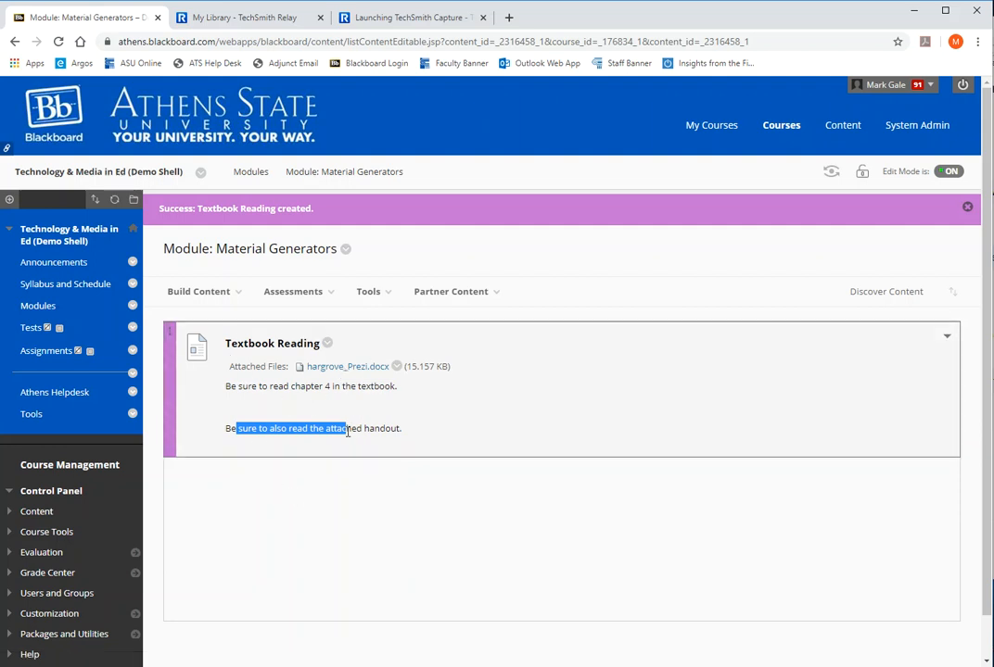
click(599, 250)
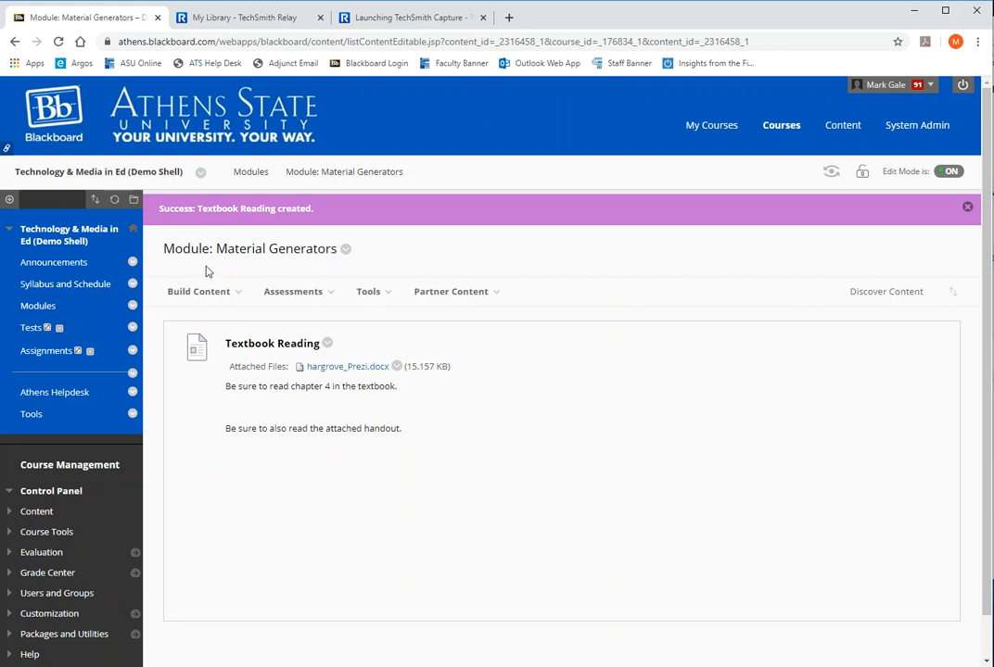
Open YouTube in a new browser tab and search it for "infographic"
click(508, 16)
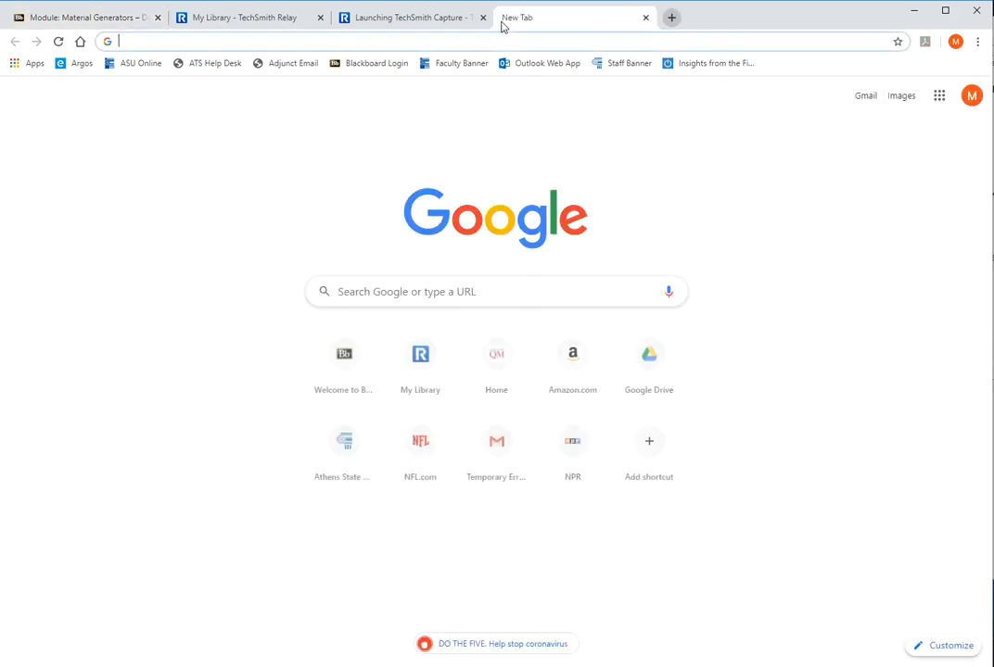
text(youtube.co)
key(Return)
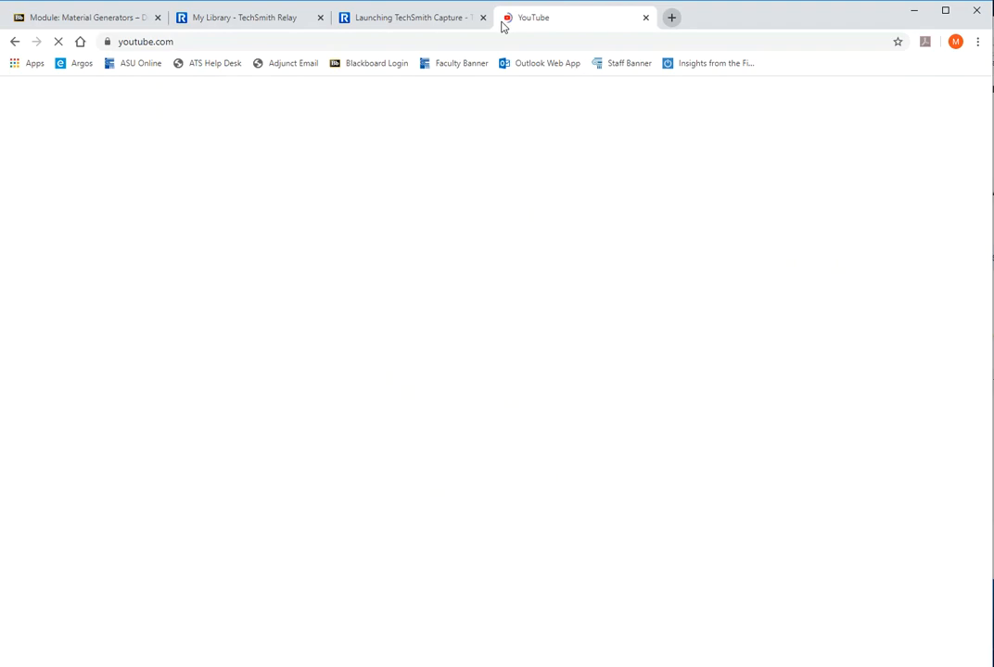
click(373, 94)
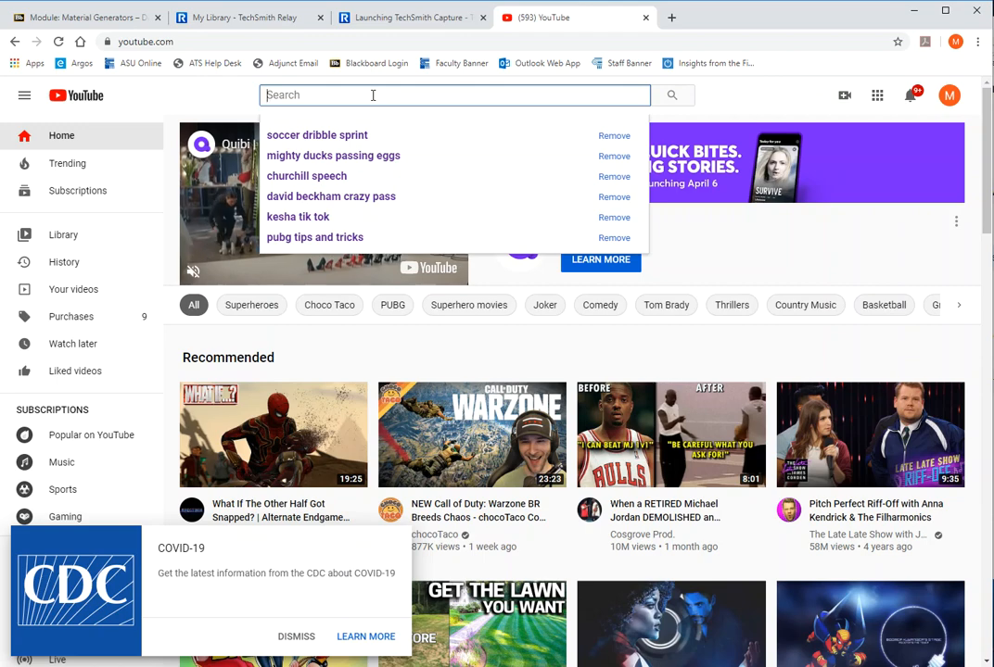
text(infogra)
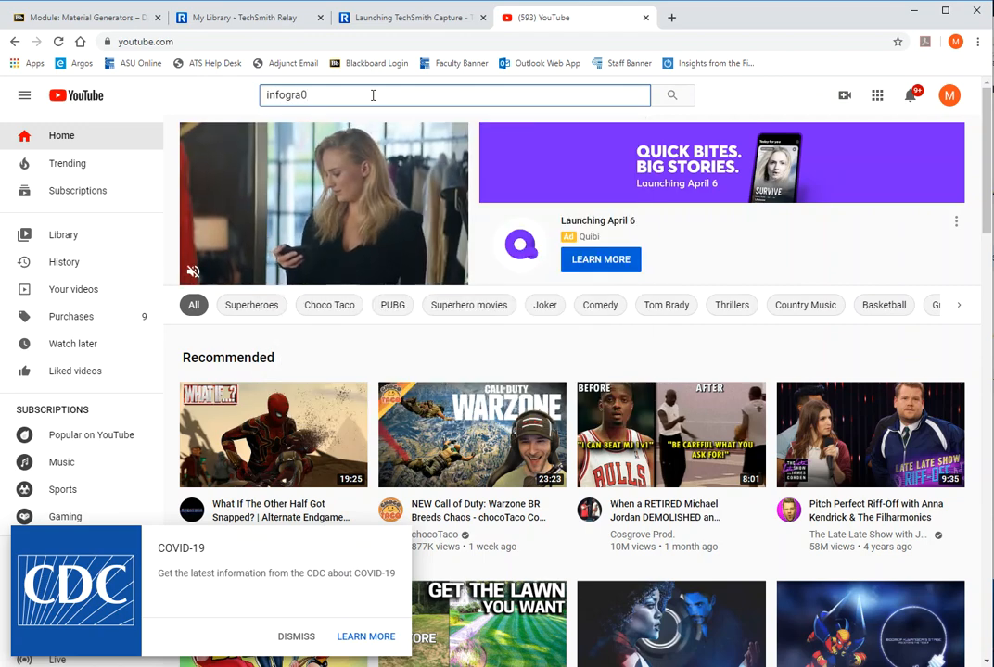
text(phic)
key(Return)
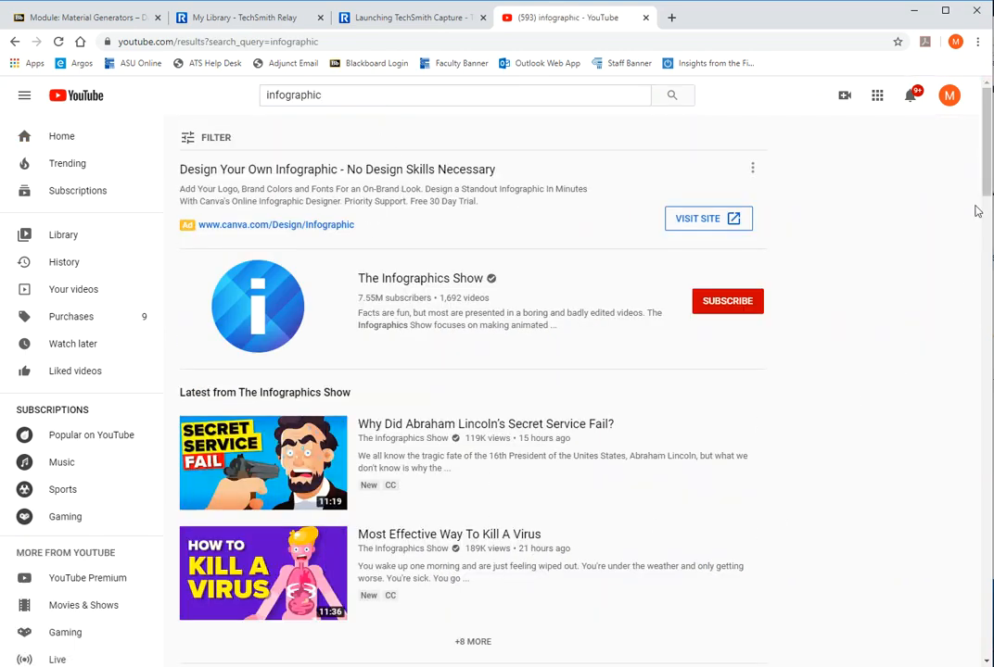
Copy the web address of the video "How to Create an Infographic - Part 1: What Makes a Good Infographic?" and close the YouTube tab
scroll(556, 352, down, 5)
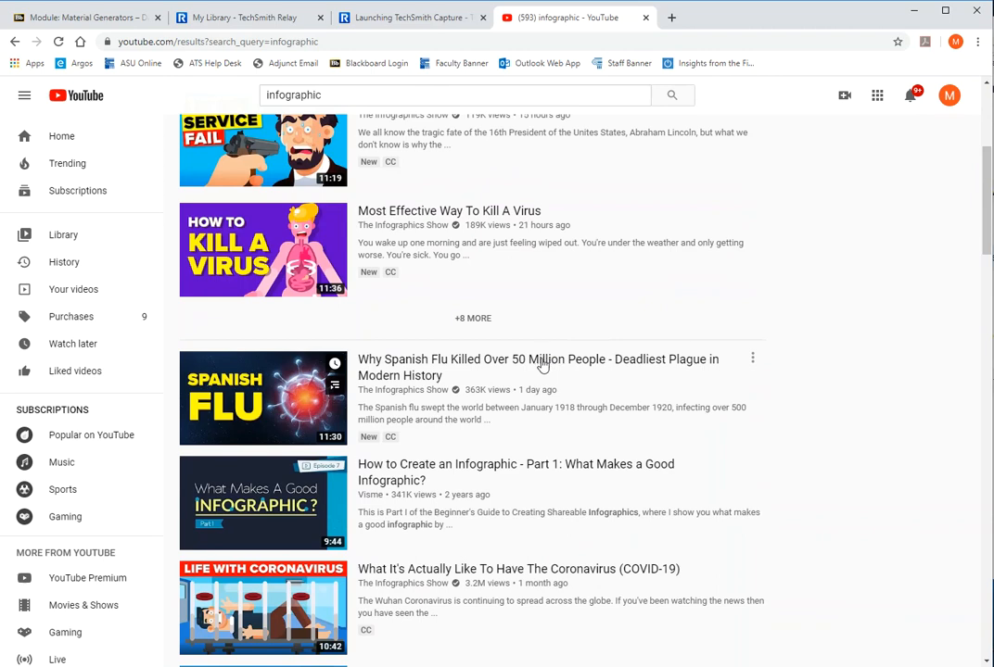
click(543, 361)
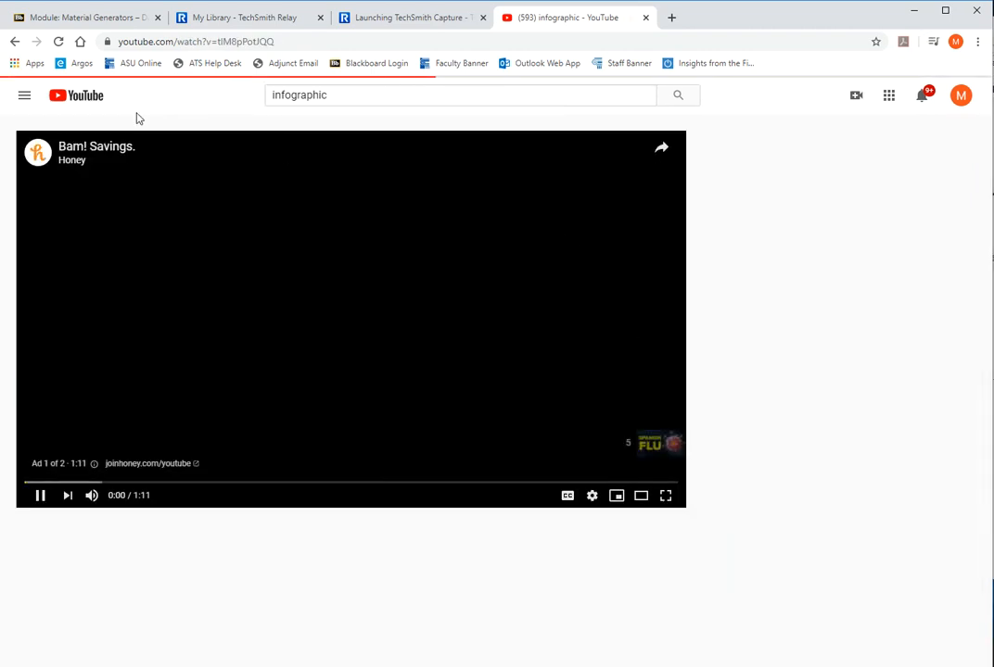
click(15, 41)
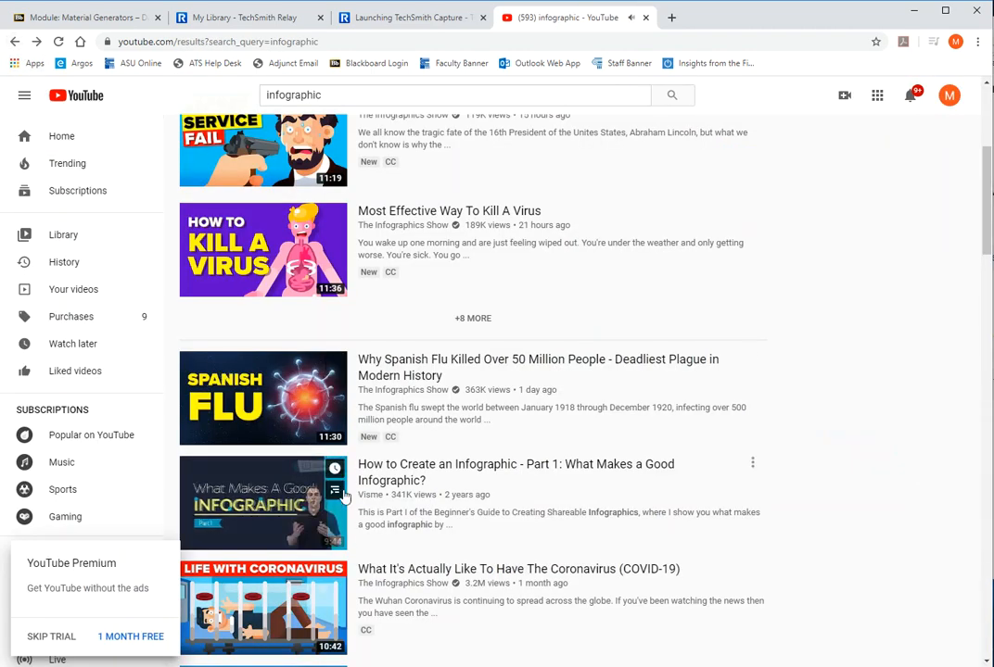
click(343, 496)
click(386, 42)
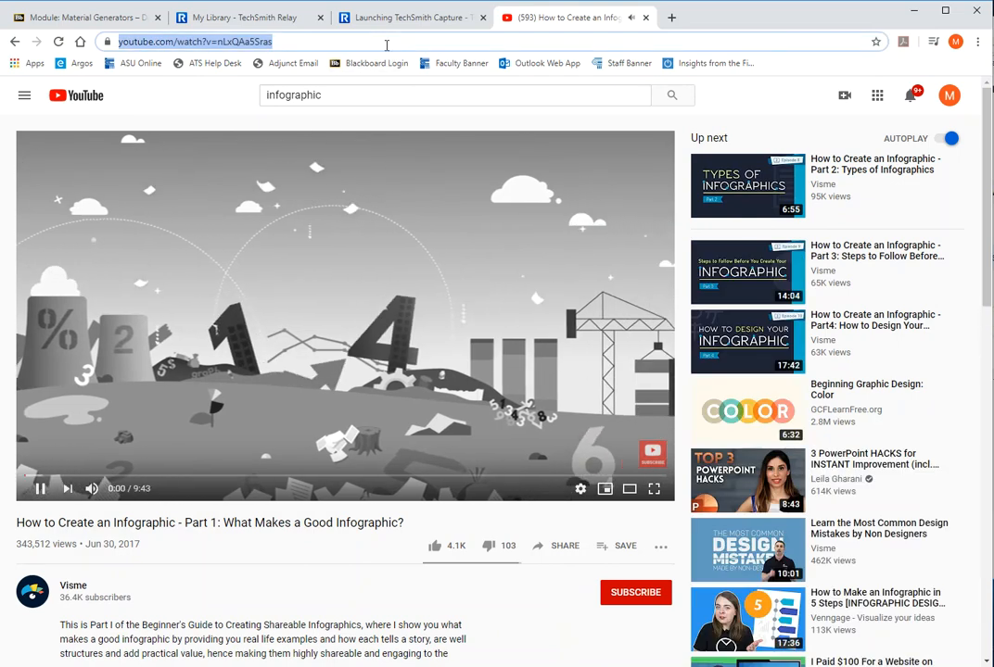
right_click(527, 42)
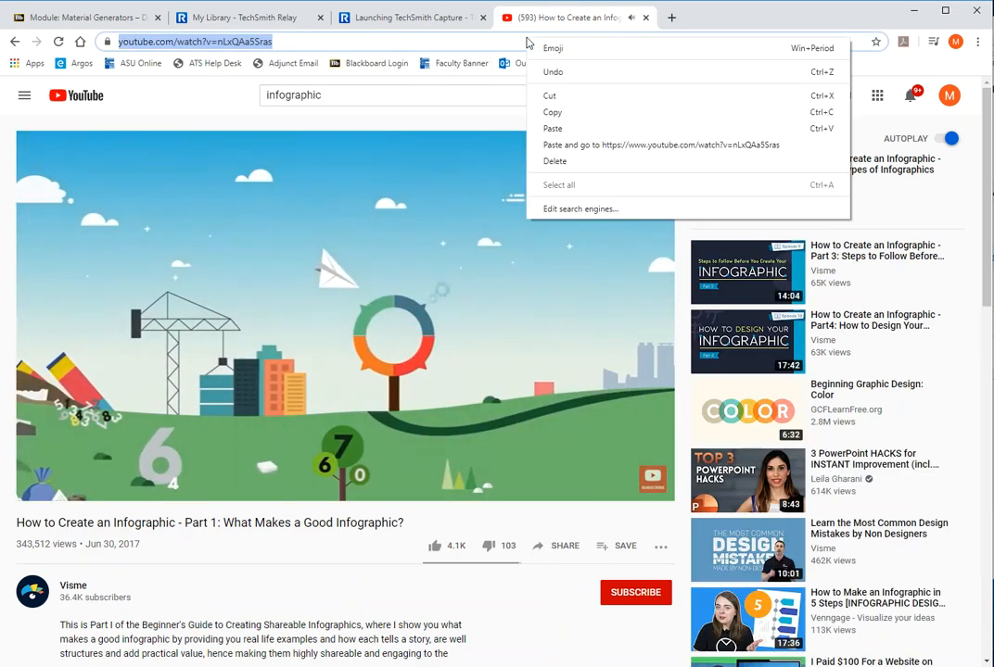
click(567, 112)
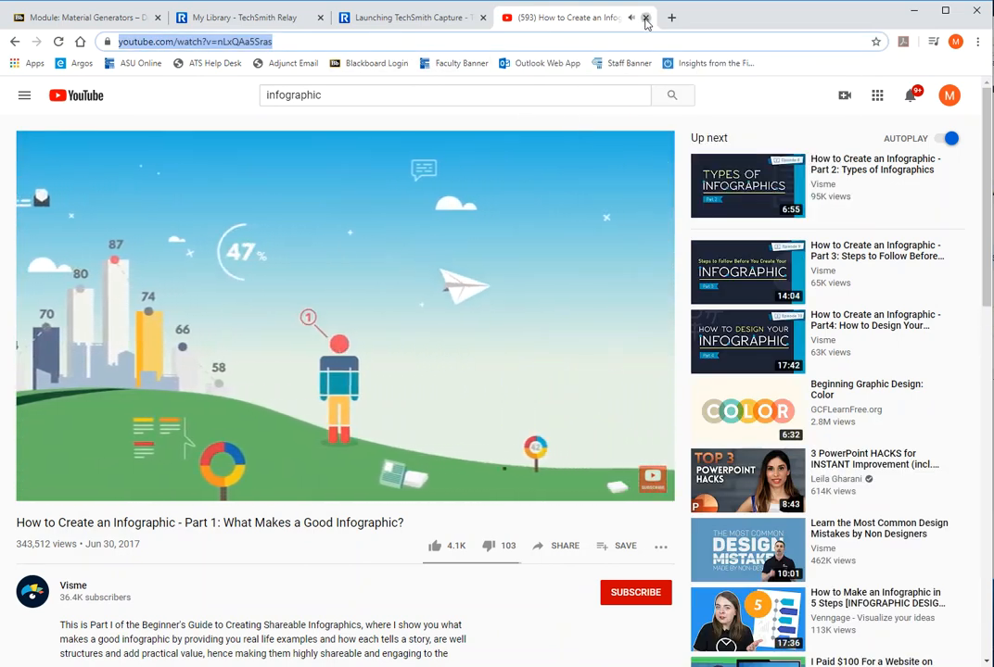
click(646, 18)
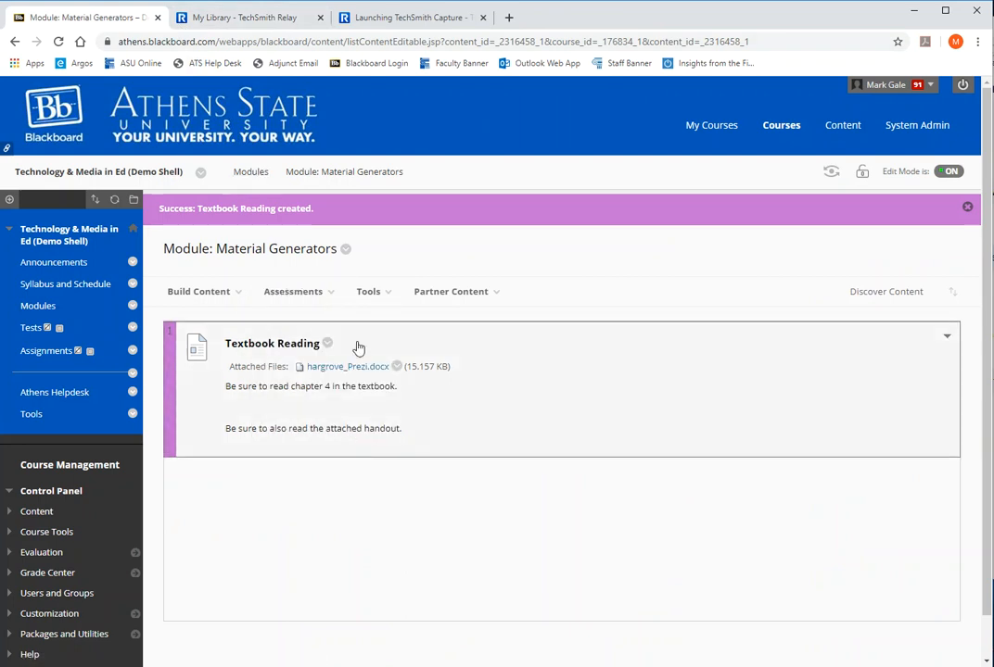
Start another content item in the Material Generators module and name it "Video to Review"
mouse_move(216, 303)
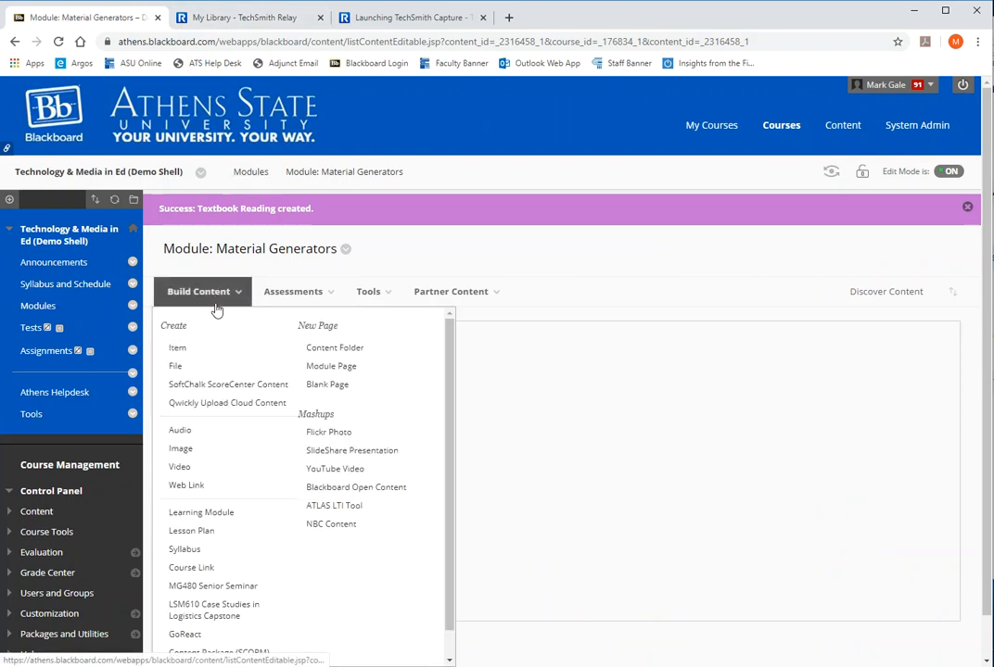
click(269, 350)
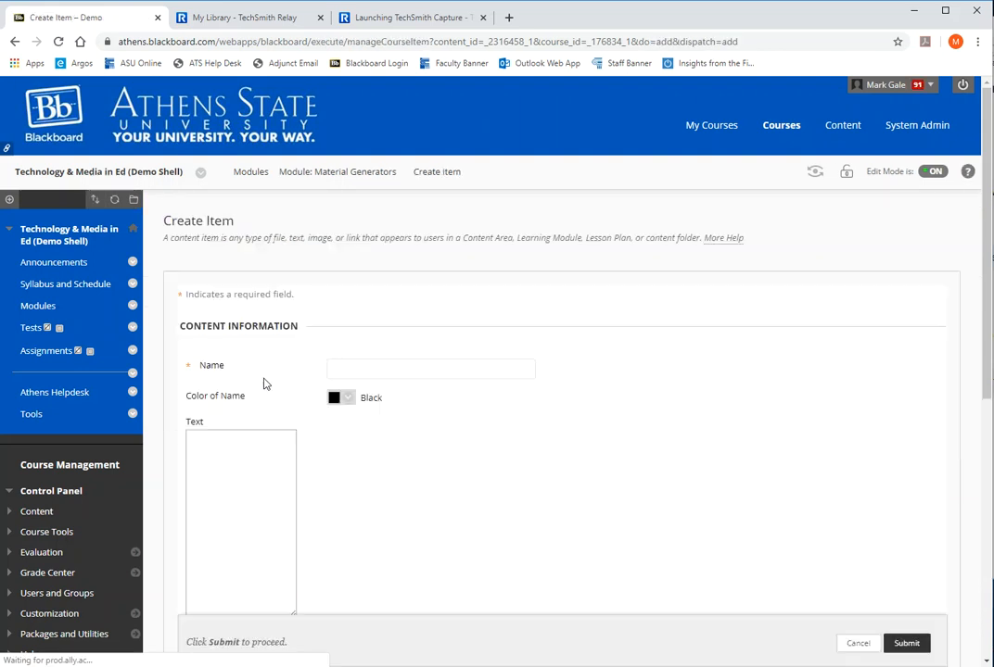
click(359, 371)
text(L)
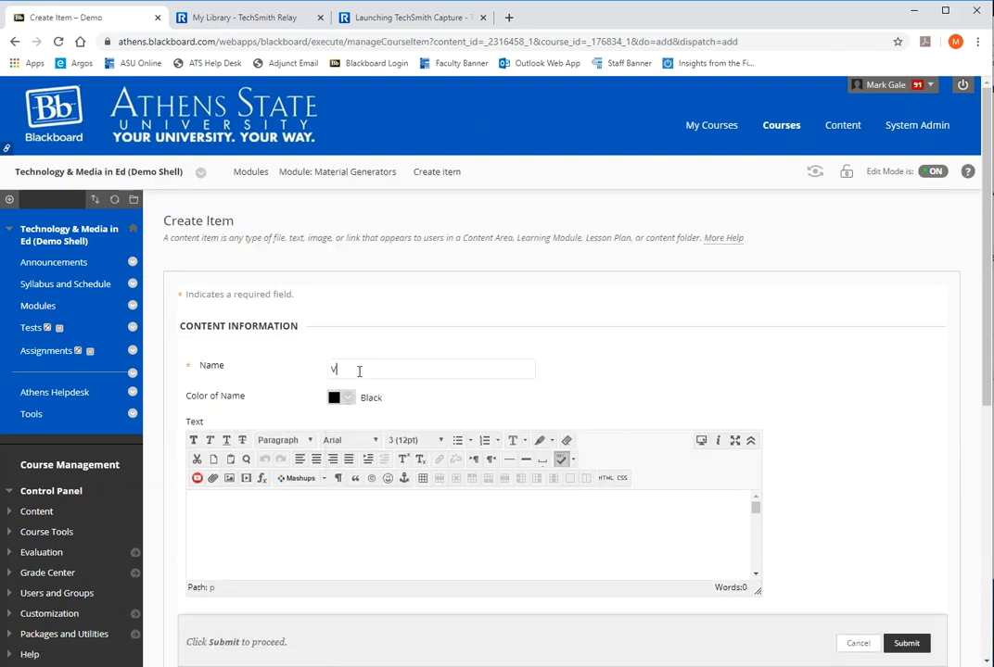
key(BackSpace)
Enter the item text "Please watch the video below on infographics. It will talk about what needs to be in a good one."
click(337, 556)
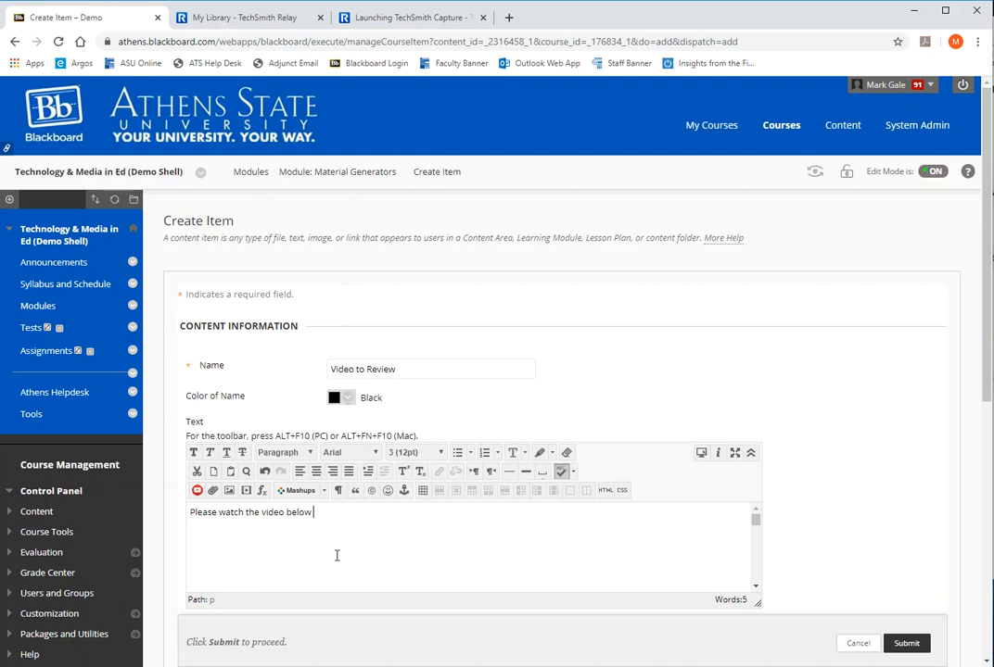
text(Please watch the video below on infographics.  It will)
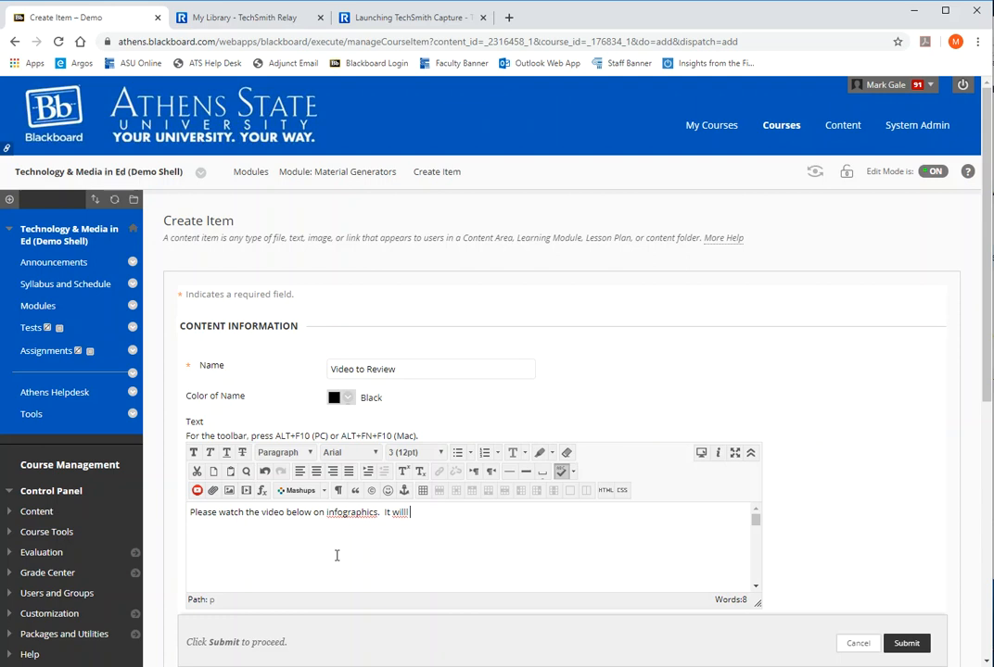
text( talk about what needs to be in a good one.)
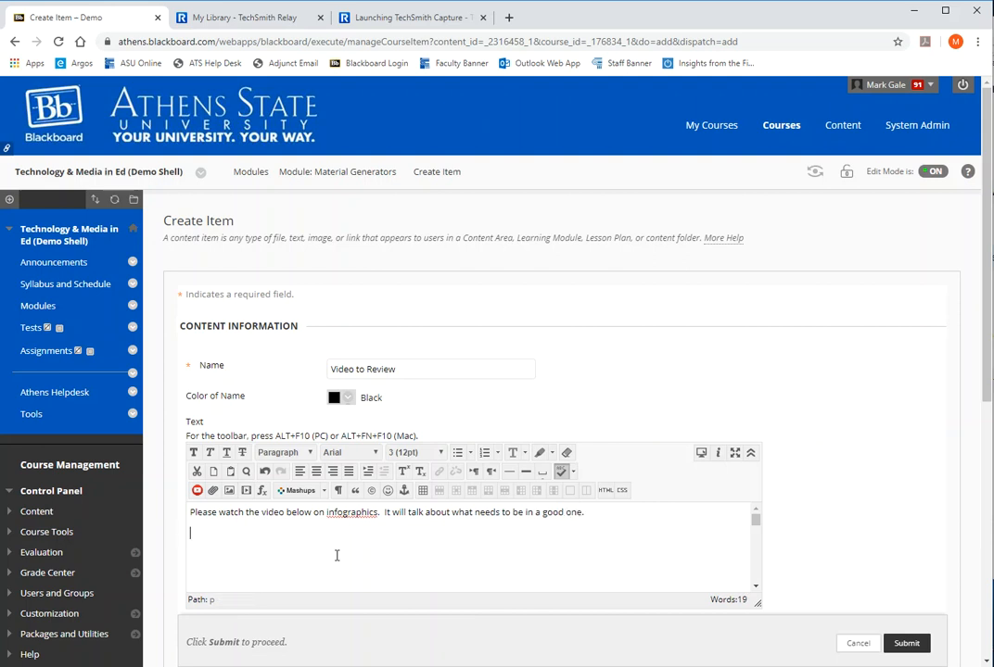
Add a line below the instructions with a bold "Link:" label followed by the copied YouTube address in regular weight
key(ctrl+b)
text(Link:)
key(ctrl+b)
key(ctrl+v)
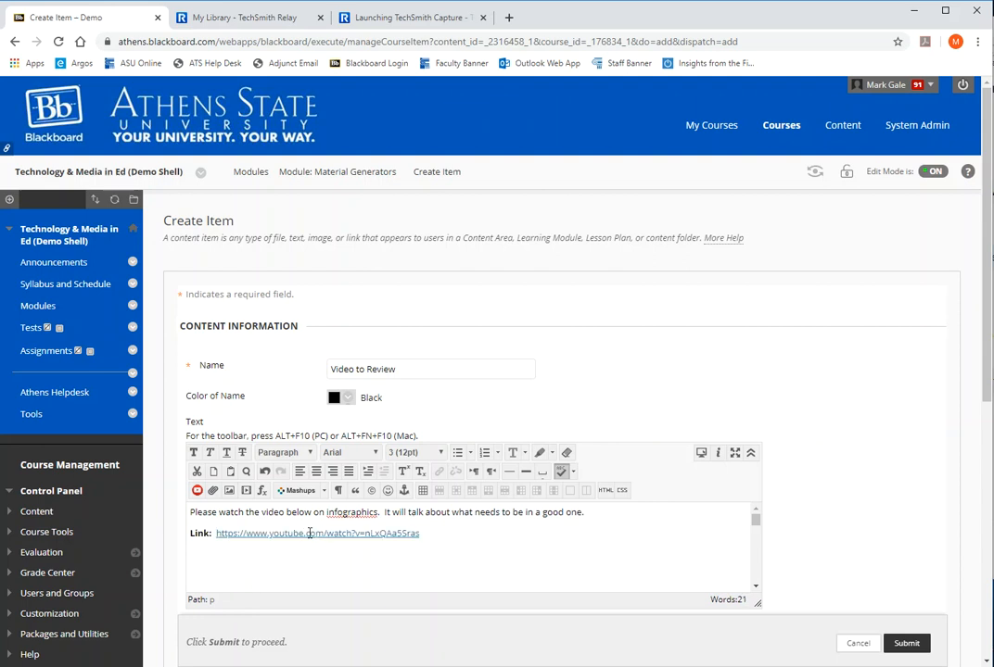
Turn the YouTube address in the item text into a link to that same address, opening in a new window
drag(418, 533, 215, 534)
click(217, 537)
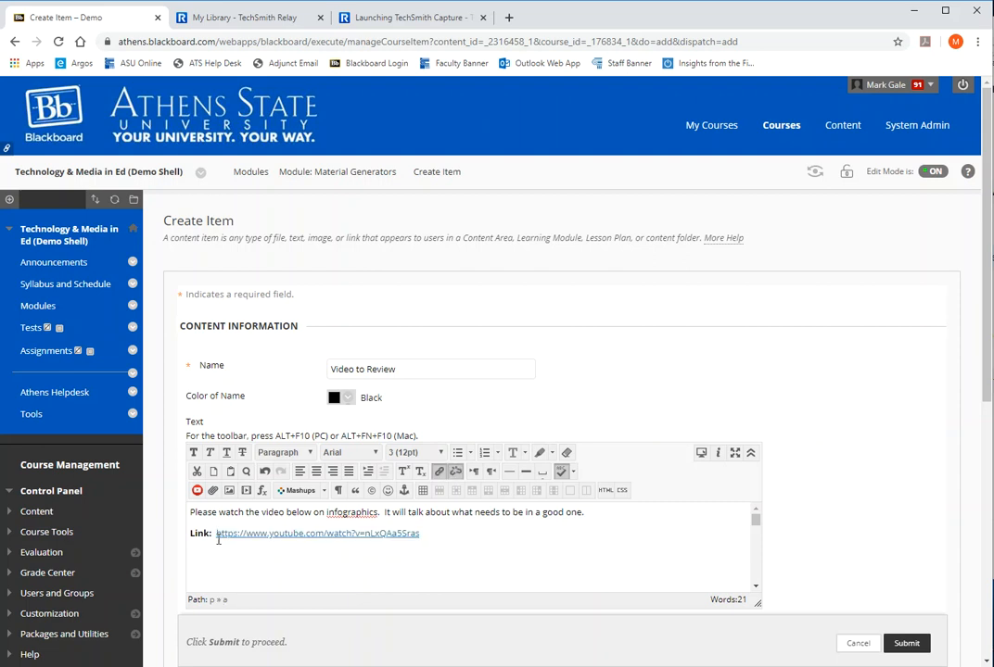
click(427, 533)
drag(423, 533, 215, 534)
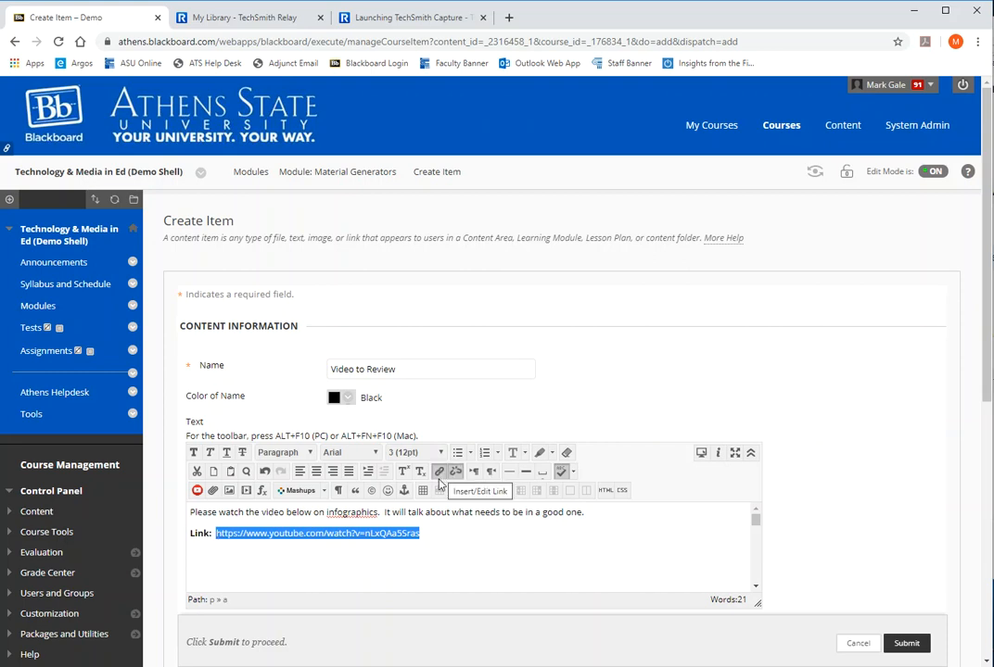
click(443, 474)
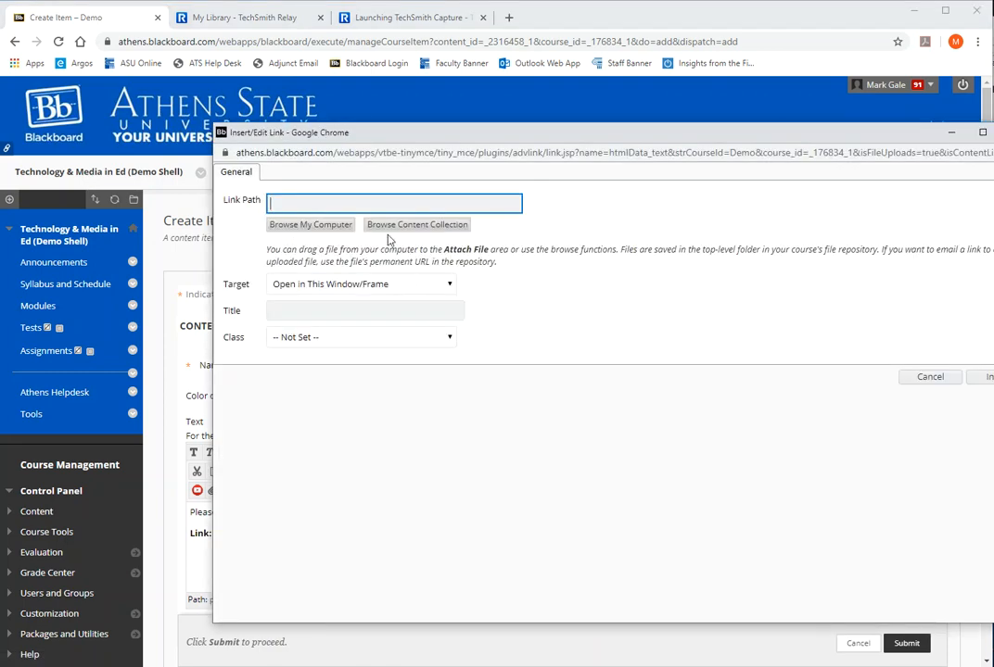
click(400, 204)
key(ctrl+v)
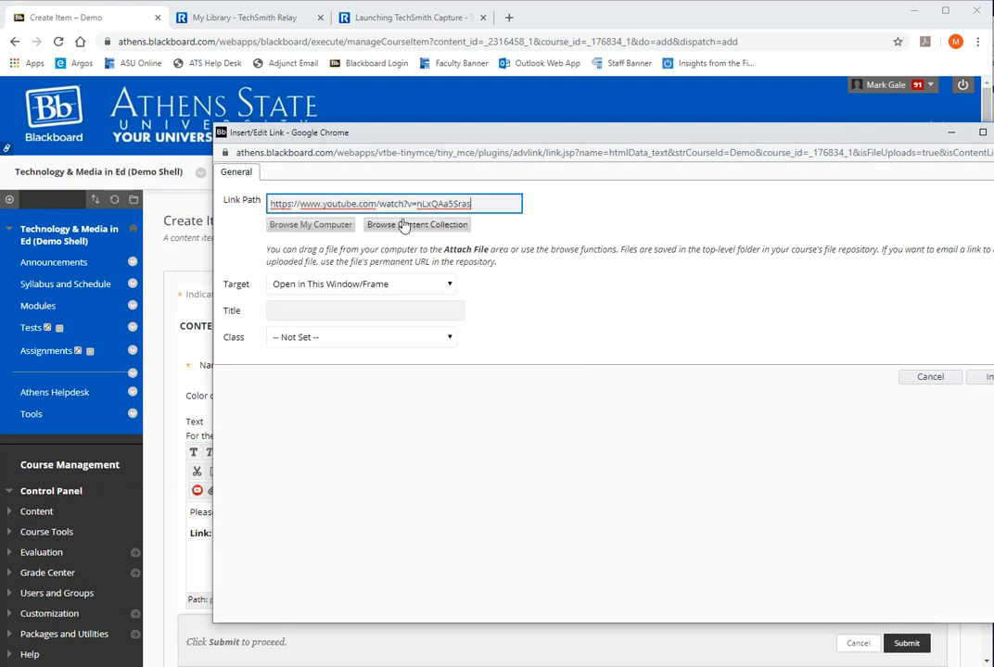
click(387, 284)
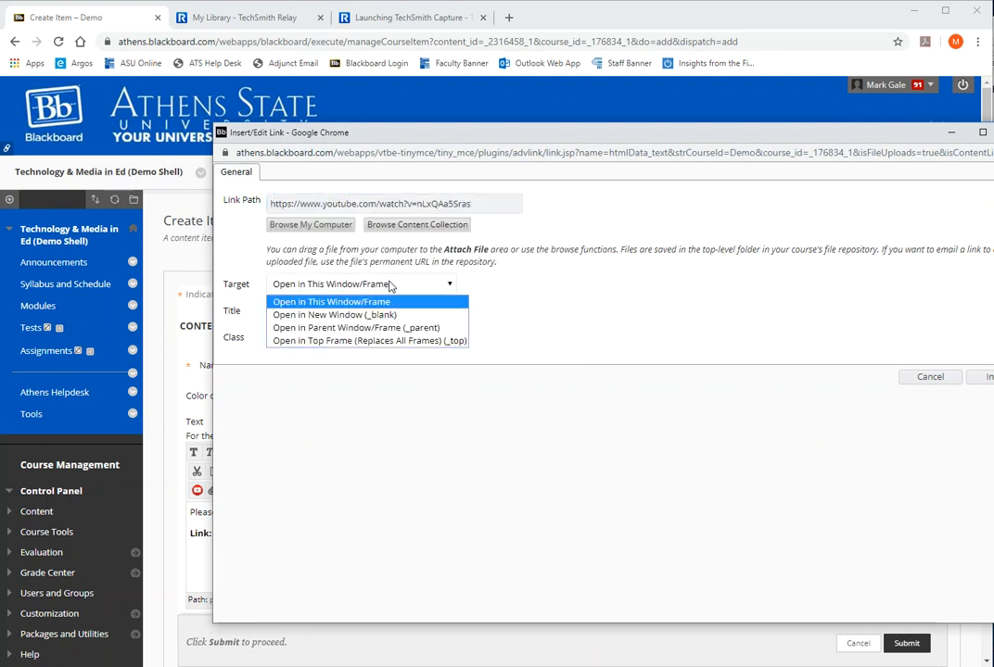
click(347, 315)
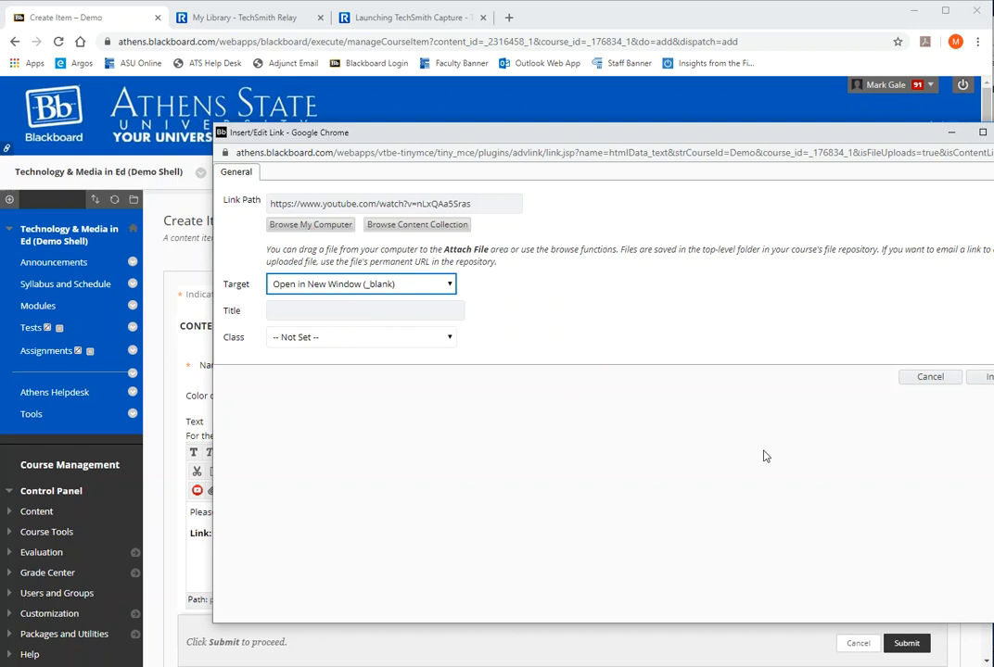
click(986, 377)
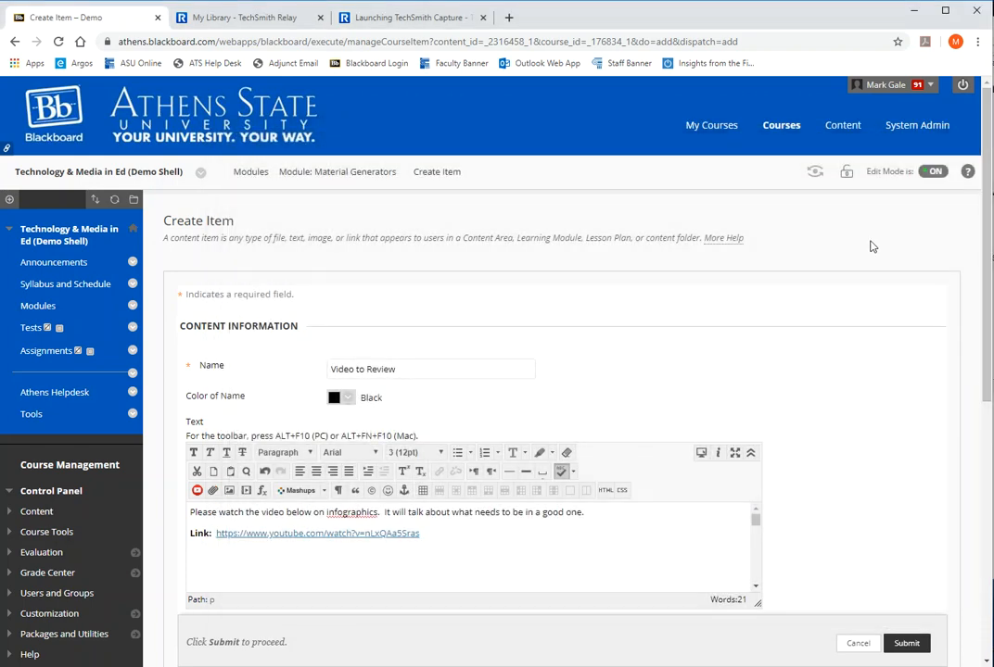
Submit the "Video to Review" item, test its YouTube link from the module and close the video's tab
click(908, 647)
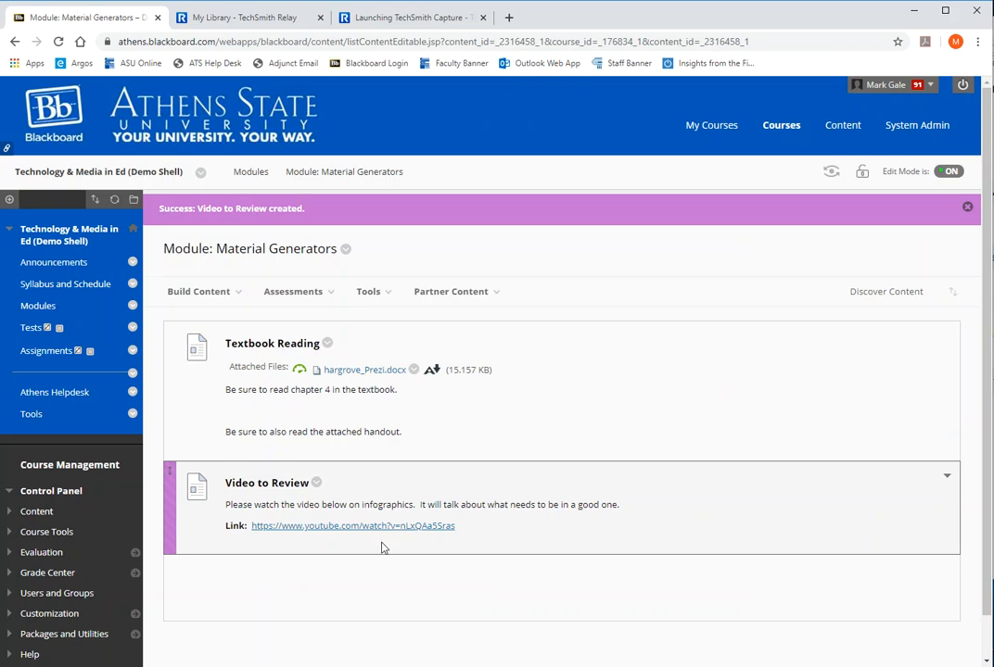
click(384, 528)
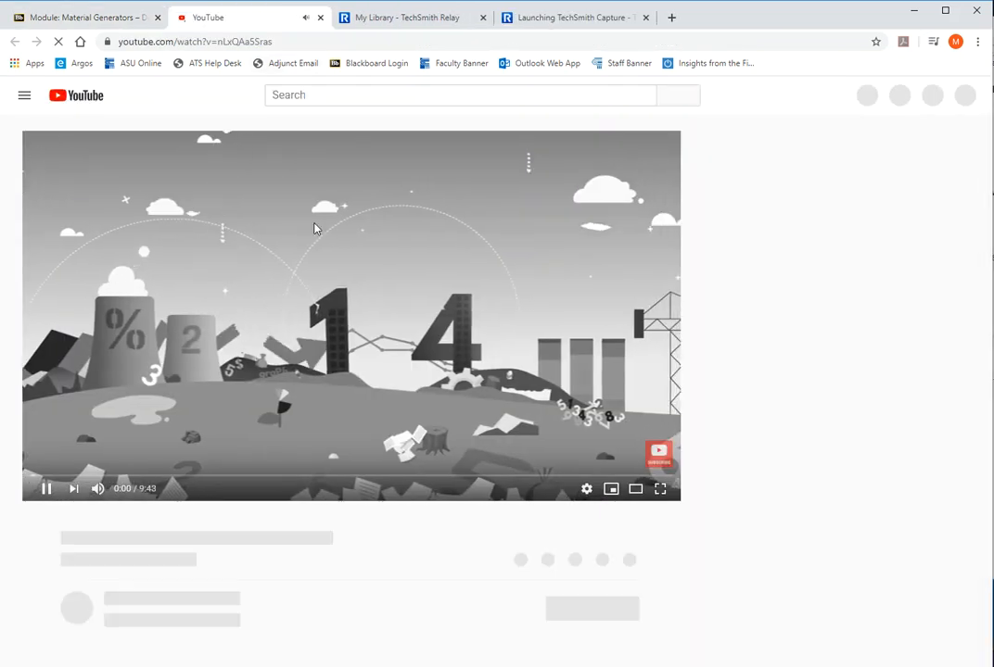
click(320, 18)
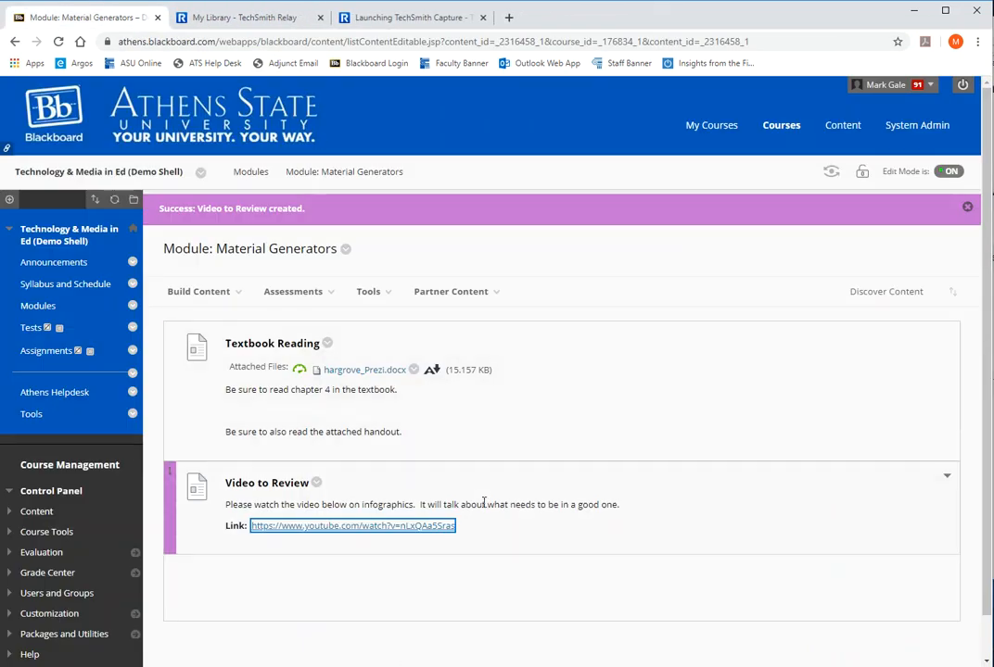
Search Google in a new tab for "how to build infographics" and open Piktochart's "How to Create an Infographic in 5 Minutes" article
click(508, 17)
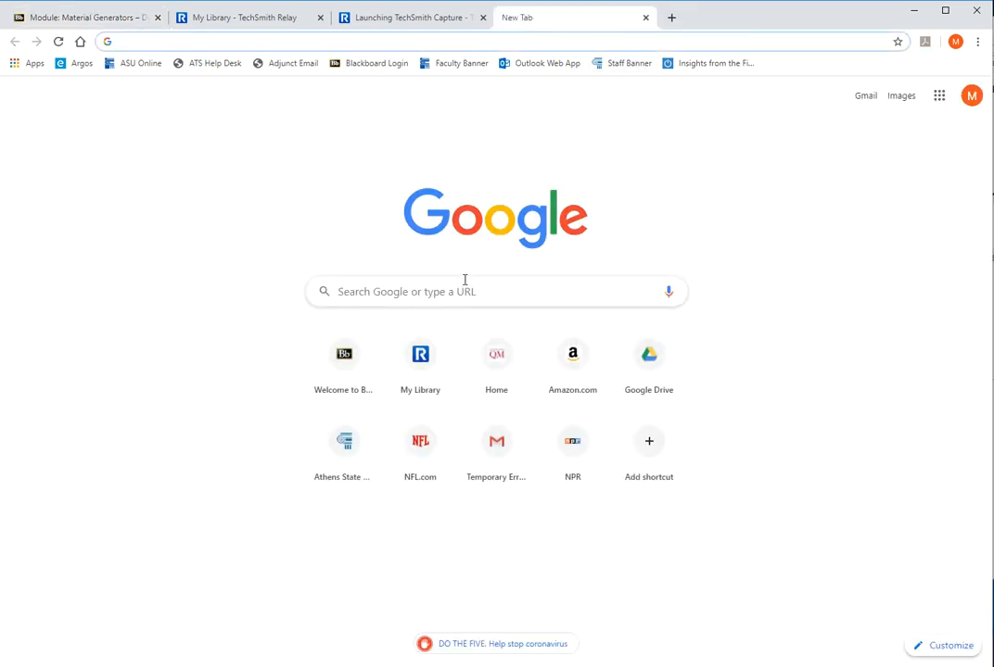
text(how to build infographic)
key(Return)
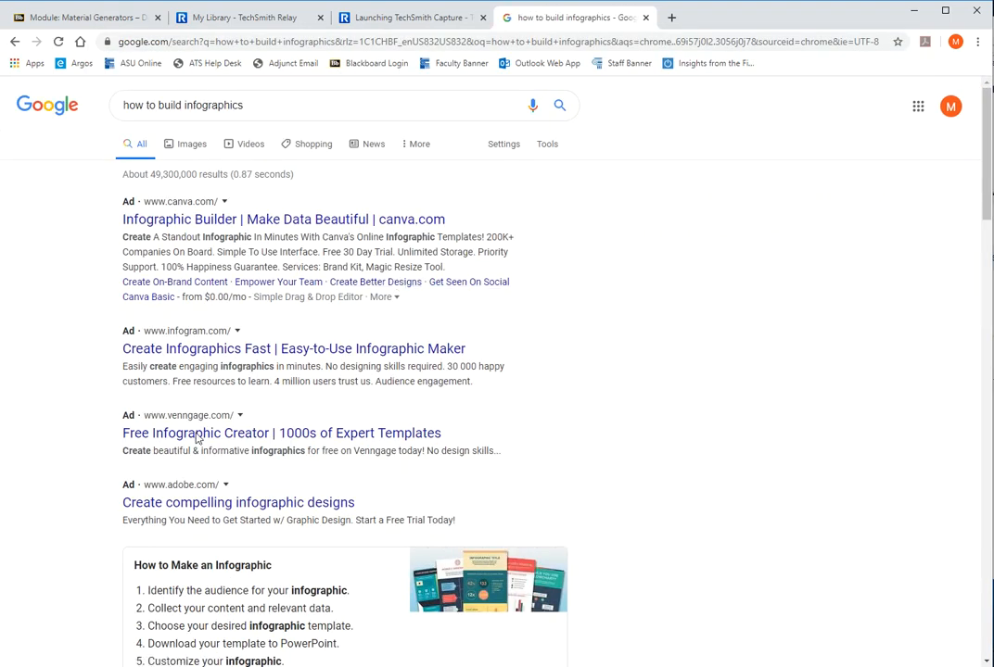
drag(988, 219, 988, 354)
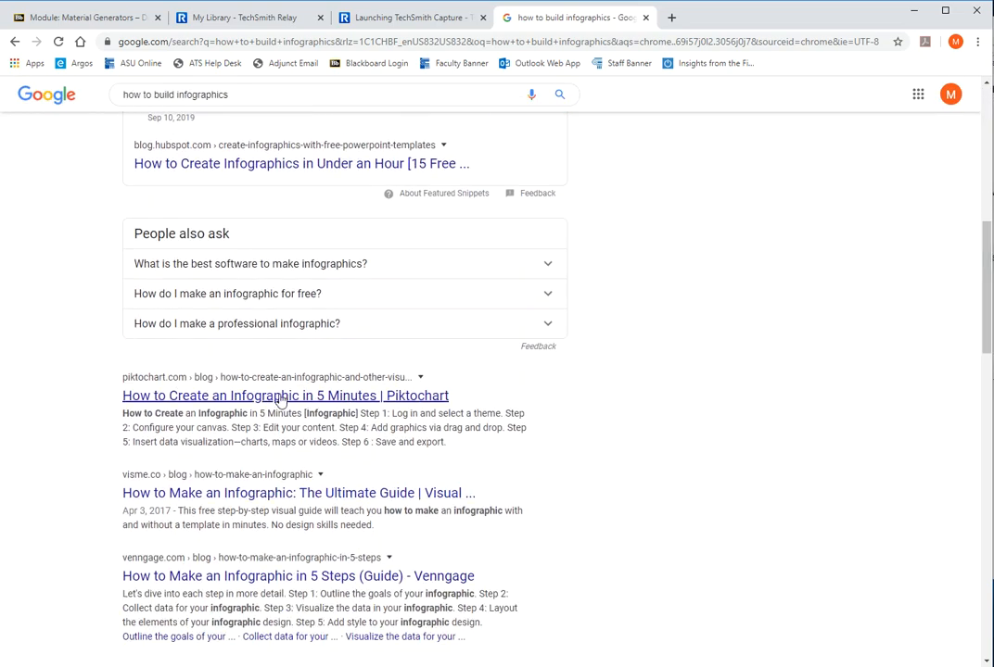
click(193, 396)
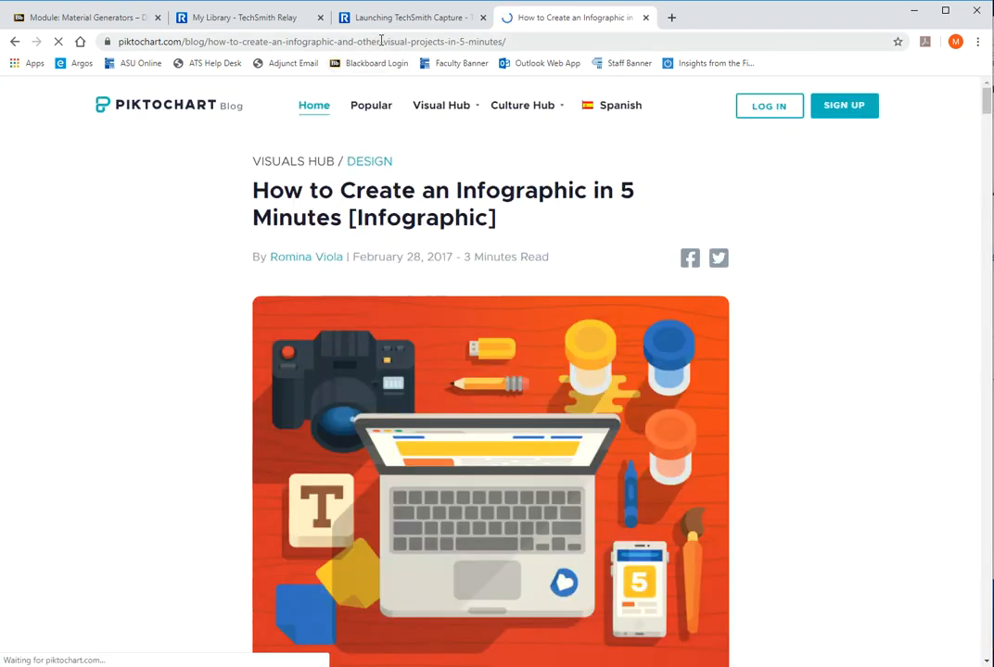
Skim the Piktochart article, copy its web address and close its tab
drag(987, 102, 987, 177)
scroll(583, 111, up, 15)
click(484, 42)
key(ctrl+c)
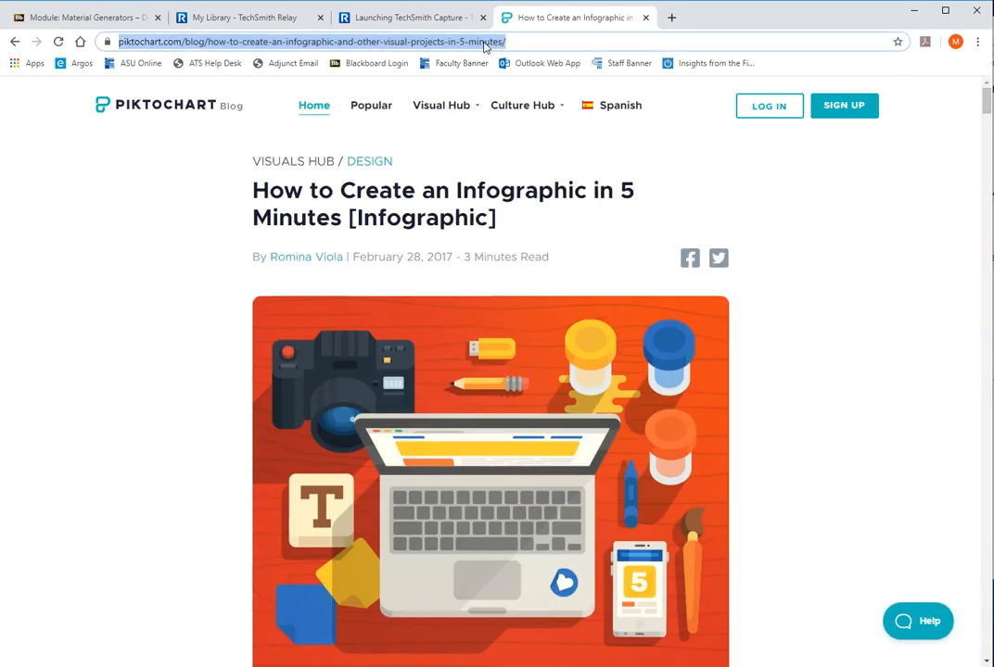
click(646, 18)
Start another content item in the Material Generators module and name it "Article on Infographics"
click(198, 291)
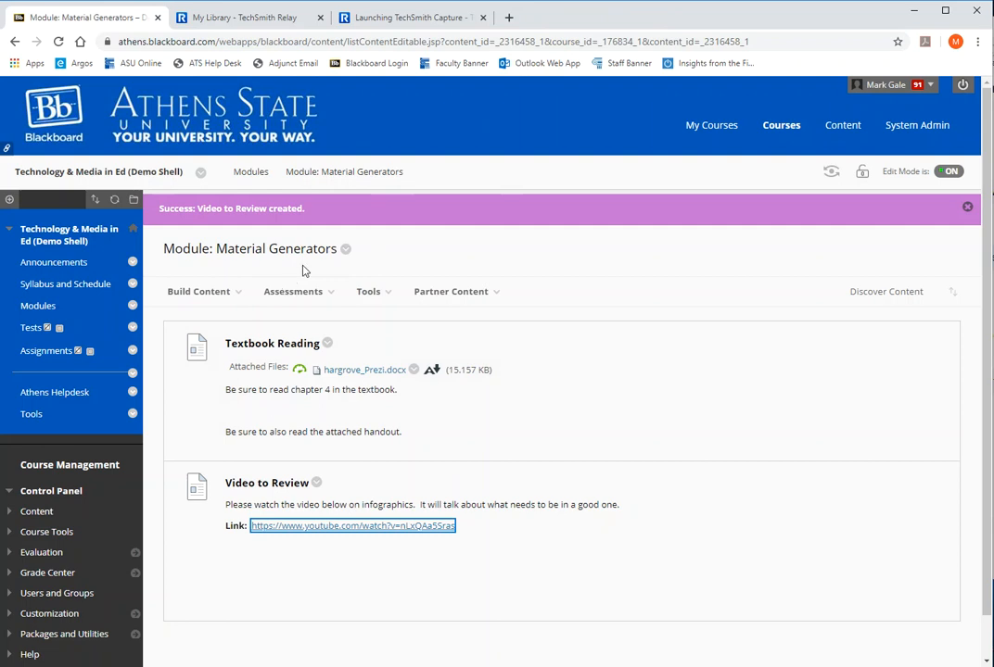
click(199, 291)
click(197, 349)
click(367, 367)
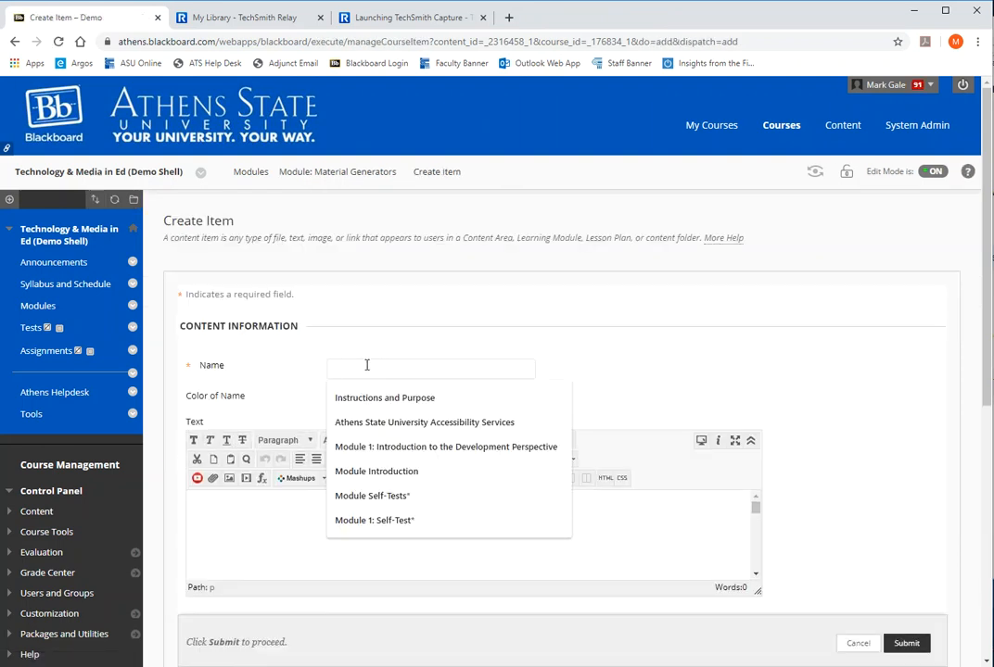
text(Article on Infographics)
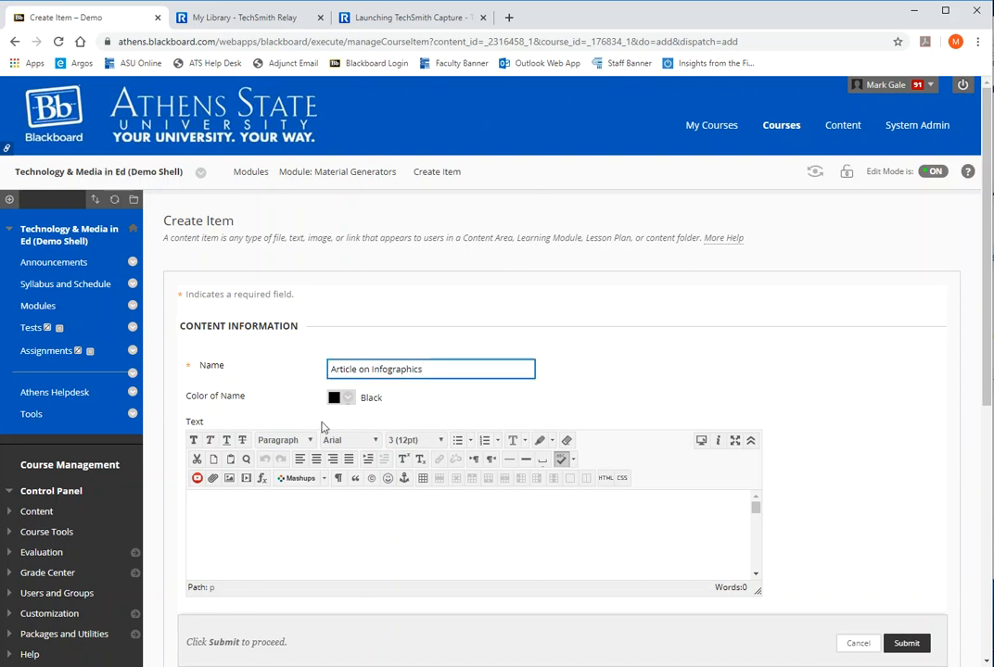
Enter "Please read through this article on how to effectively build infographics." above a bold "Link:" label followed by the copied Piktochart address in regular weight
click(321, 533)
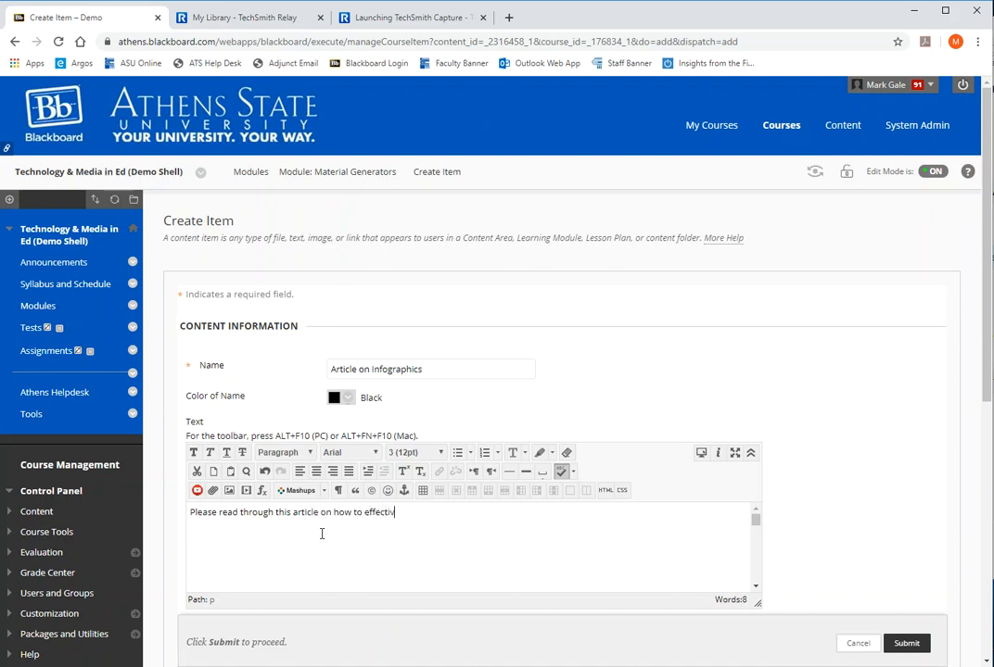
text(uild infographics.)
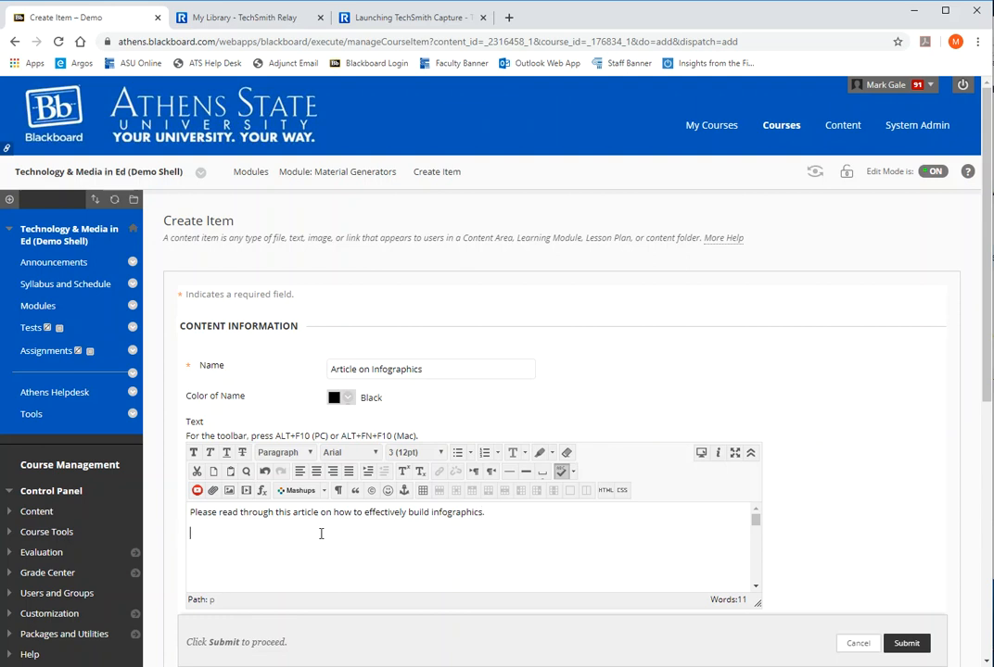
key(ctrl+b)
text(Link:)
key(ctrl+v)
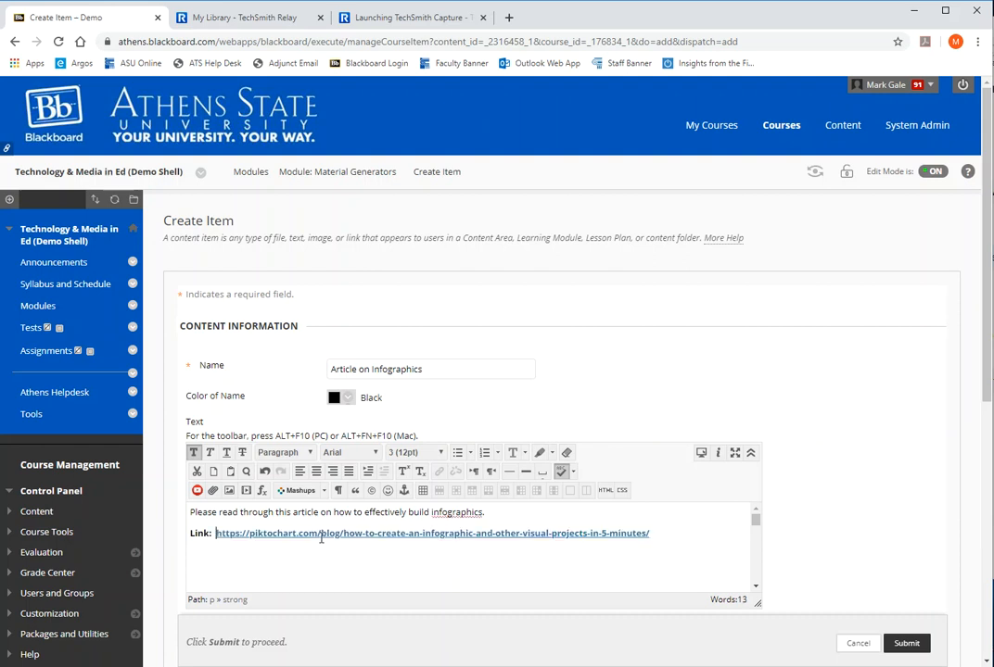
key(ctrl+z)
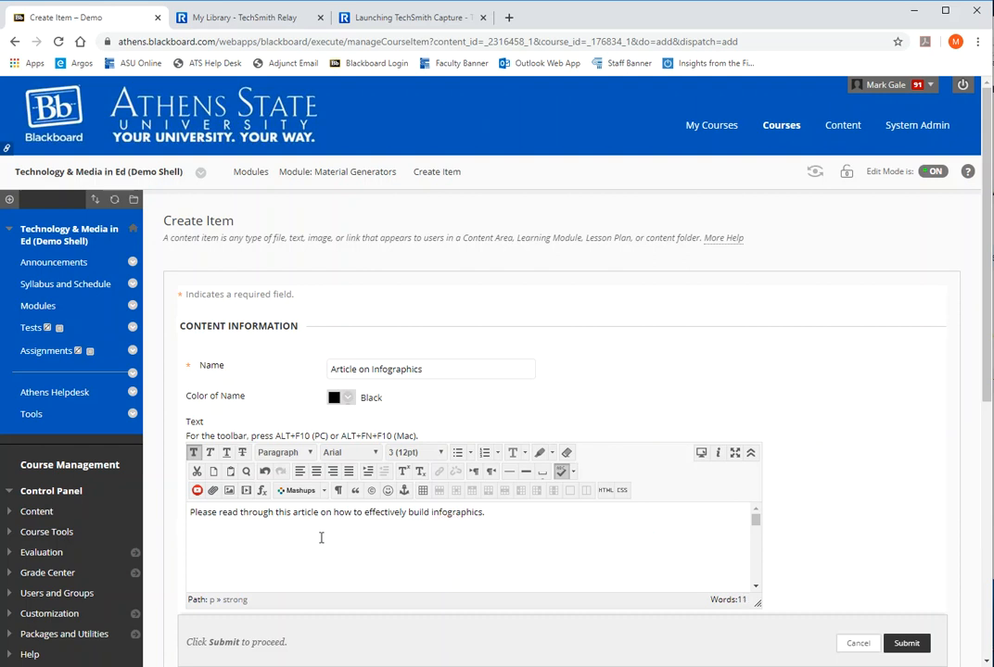
key(ctrl+b)
key(ctrl+v)
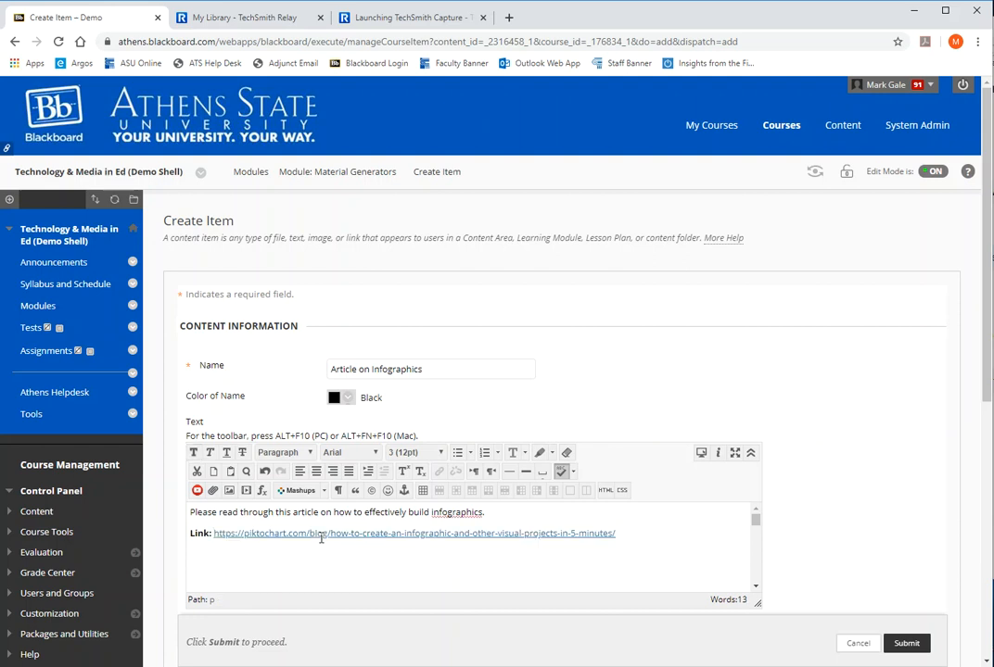
Set the Piktochart link in the item text to open in a new window
click(615, 534)
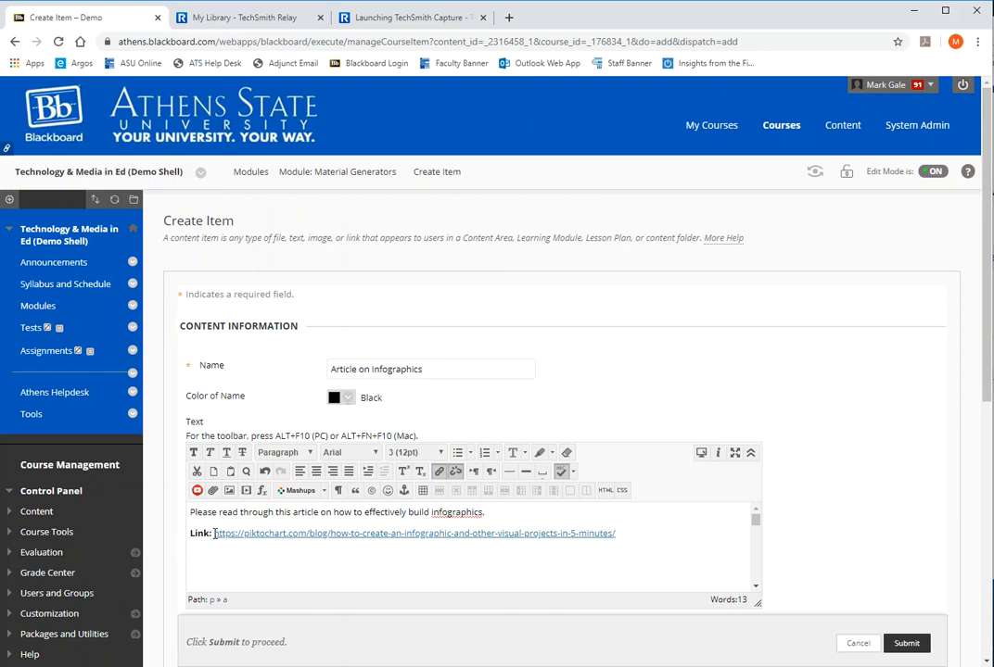
drag(214, 534, 614, 543)
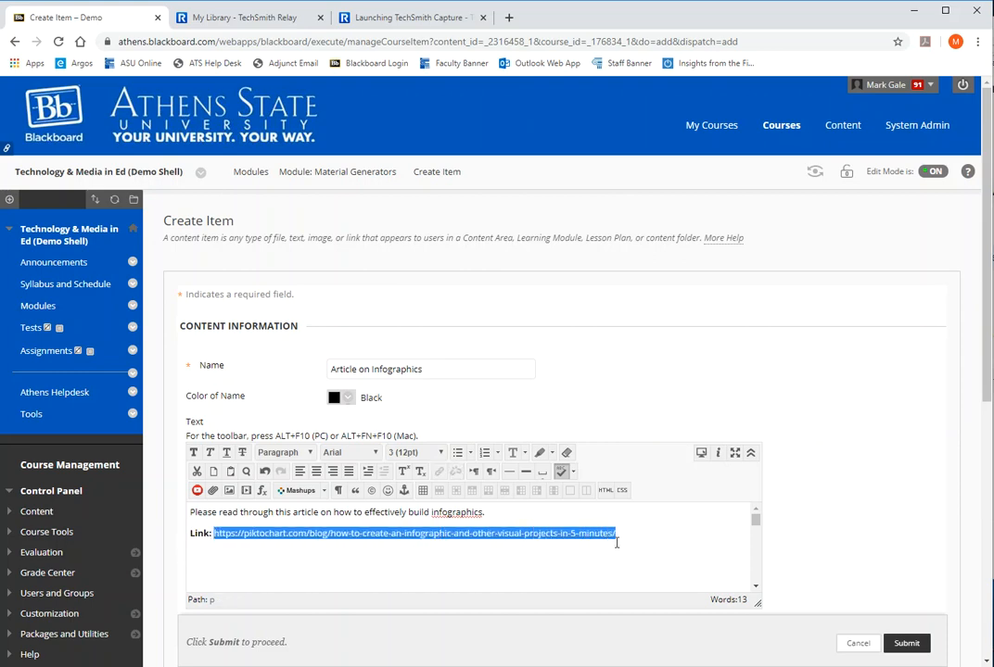
click(438, 470)
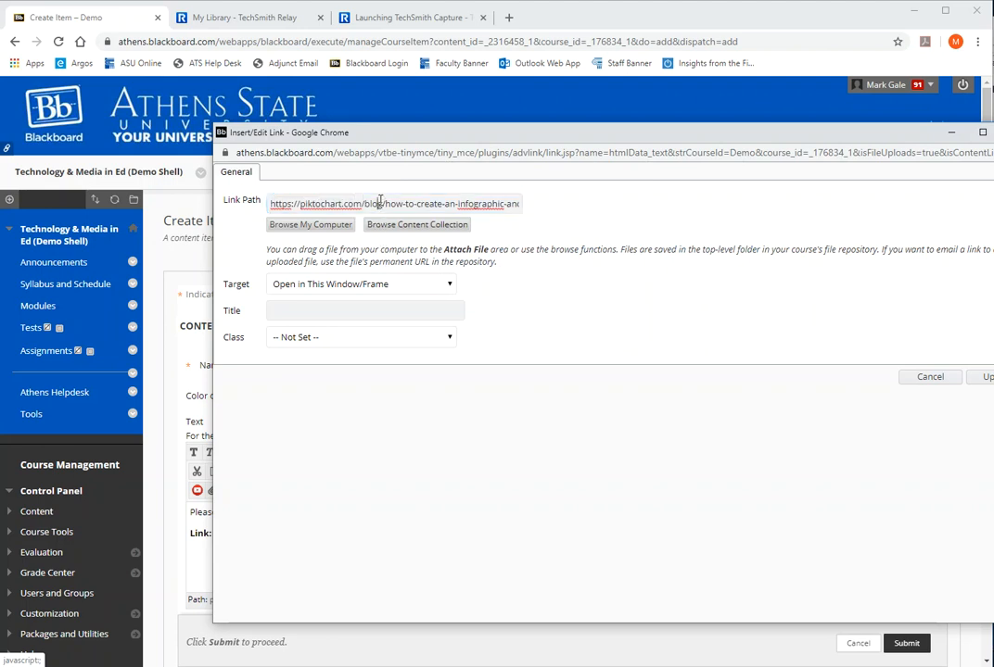
drag(353, 203, 492, 205)
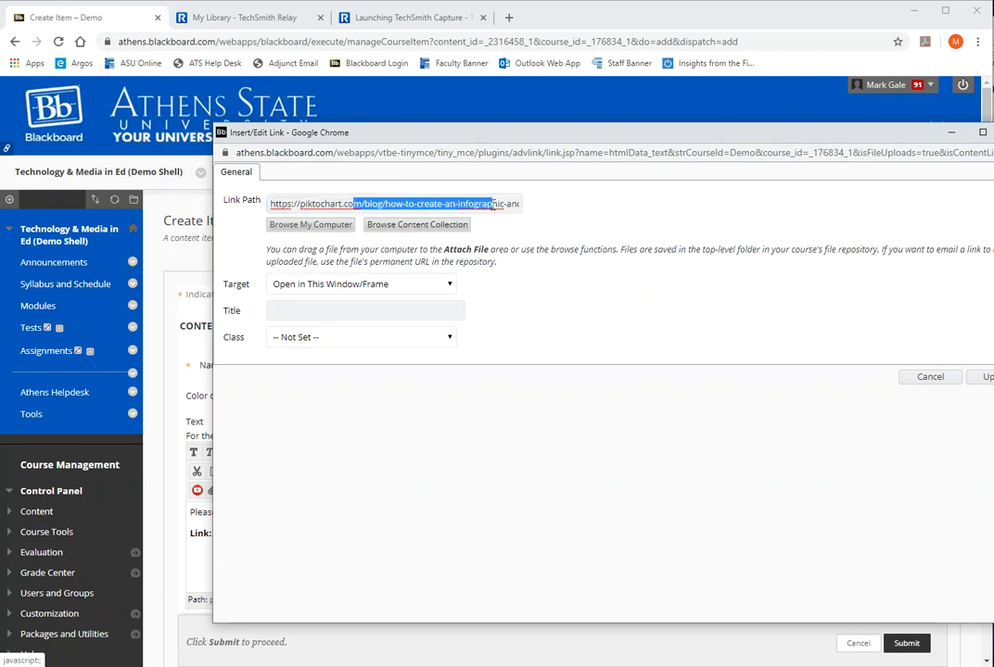
click(496, 205)
drag(270, 203, 583, 239)
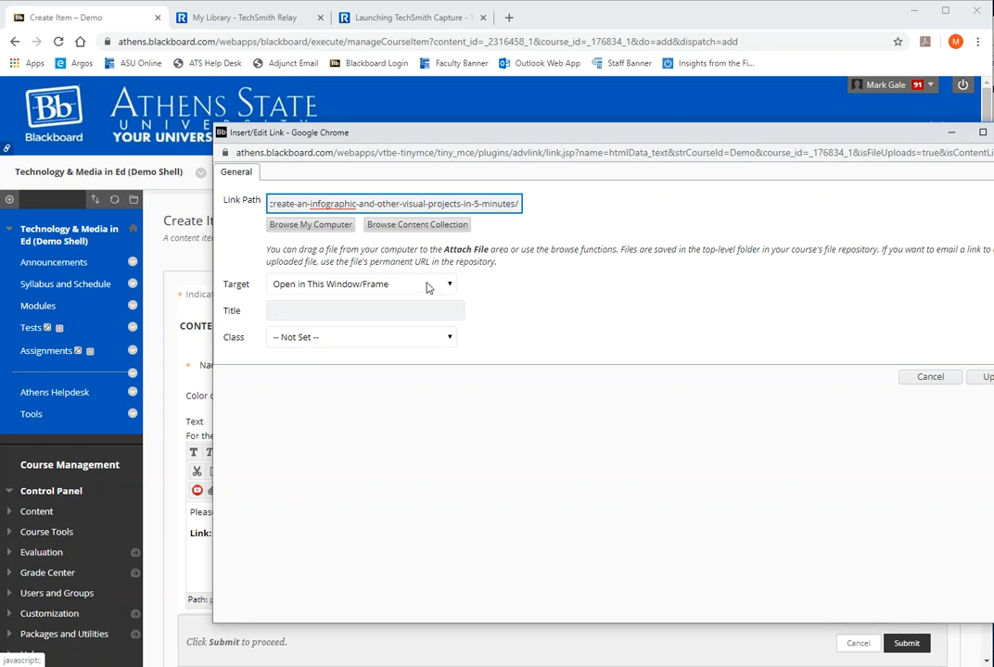
click(370, 284)
click(408, 309)
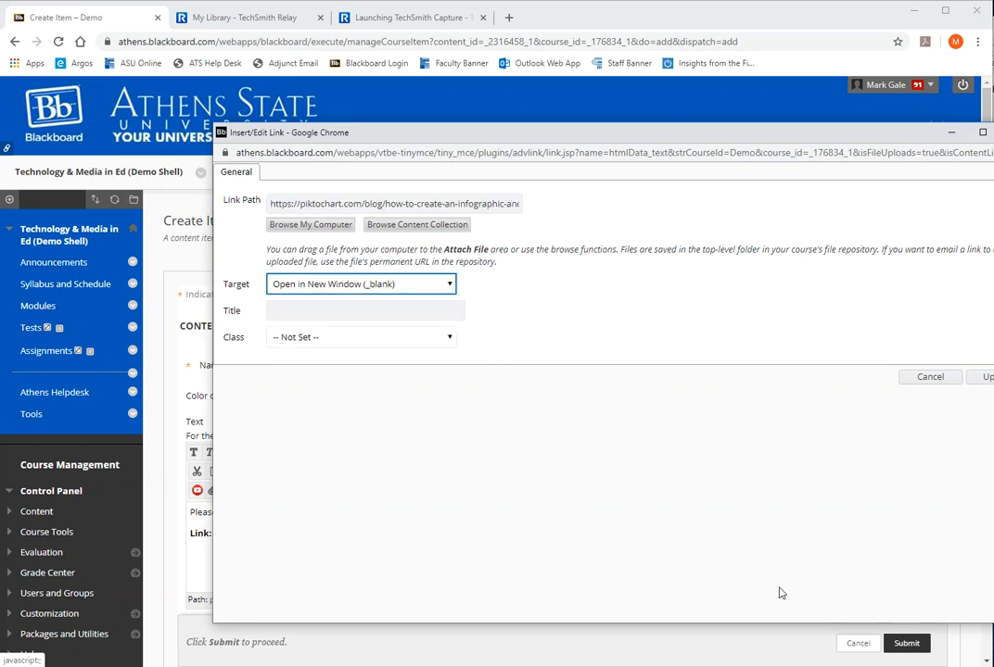
click(978, 379)
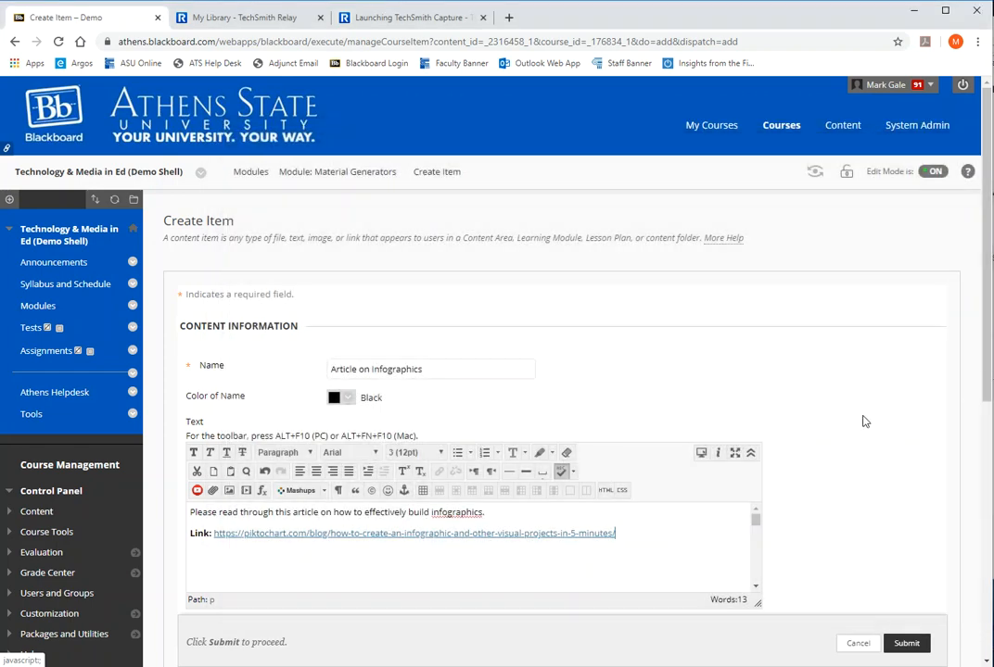
Submit the "Article on Infographics" item, test its Piktochart link from the module and close the article's tab
click(907, 646)
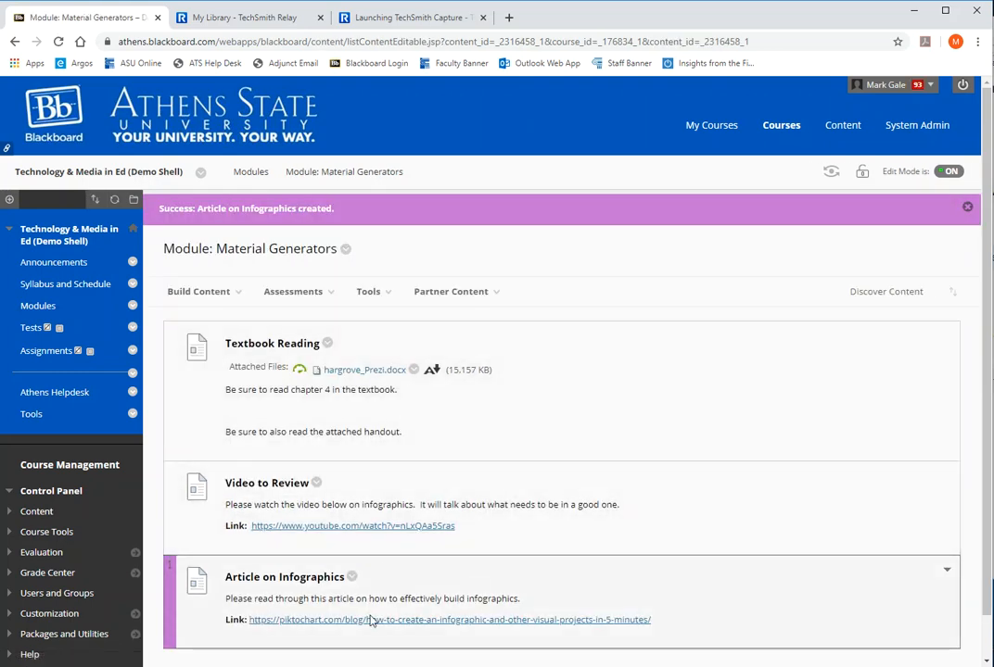
click(370, 621)
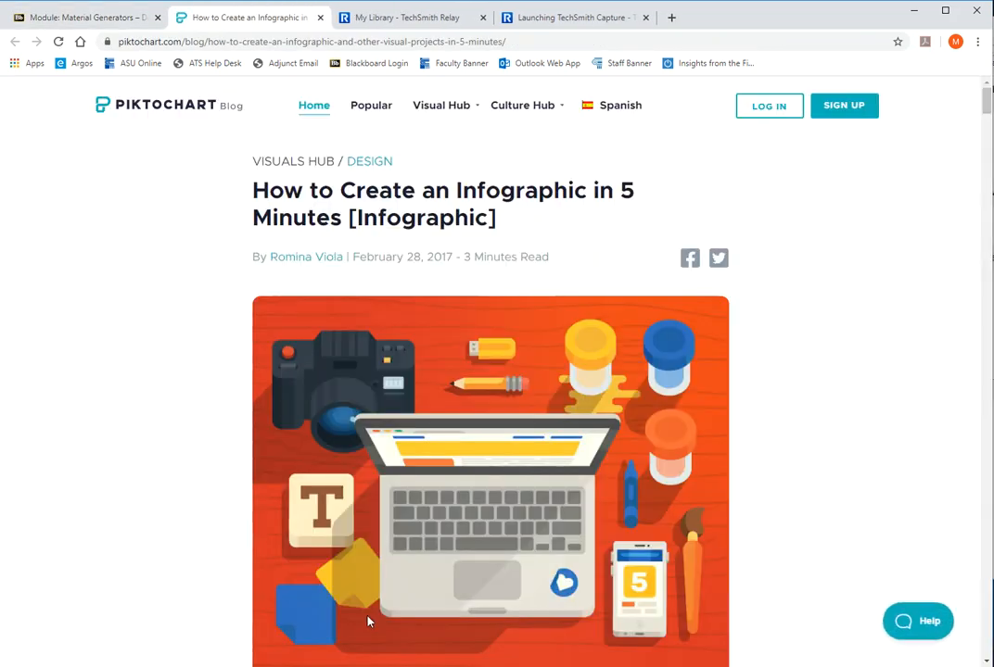
click(320, 17)
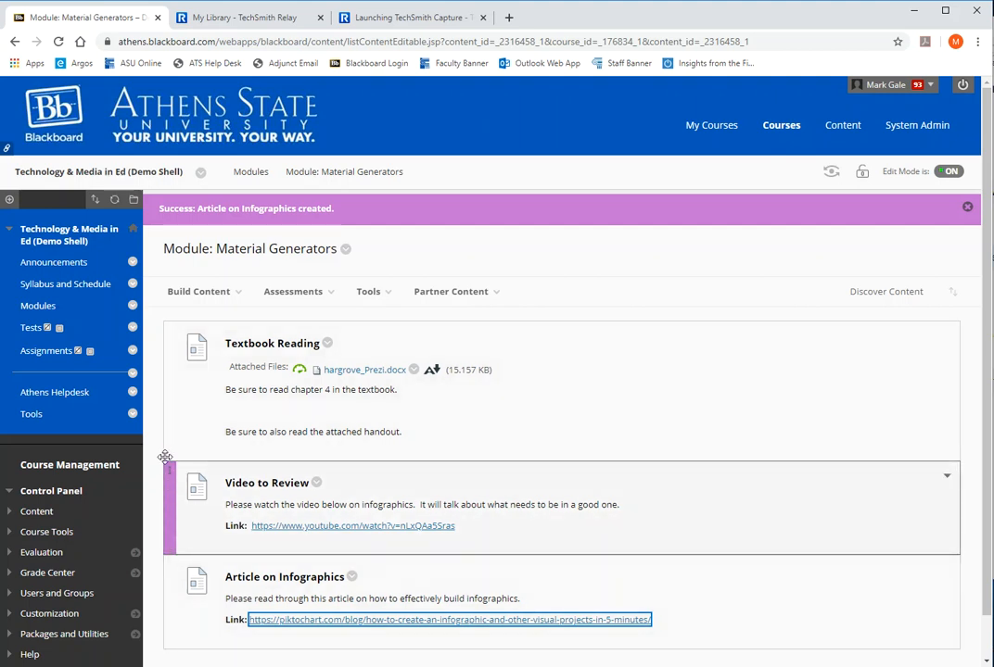
Preview the Material Generators module with Edit Mode off, and turn Edit Mode back on
click(951, 172)
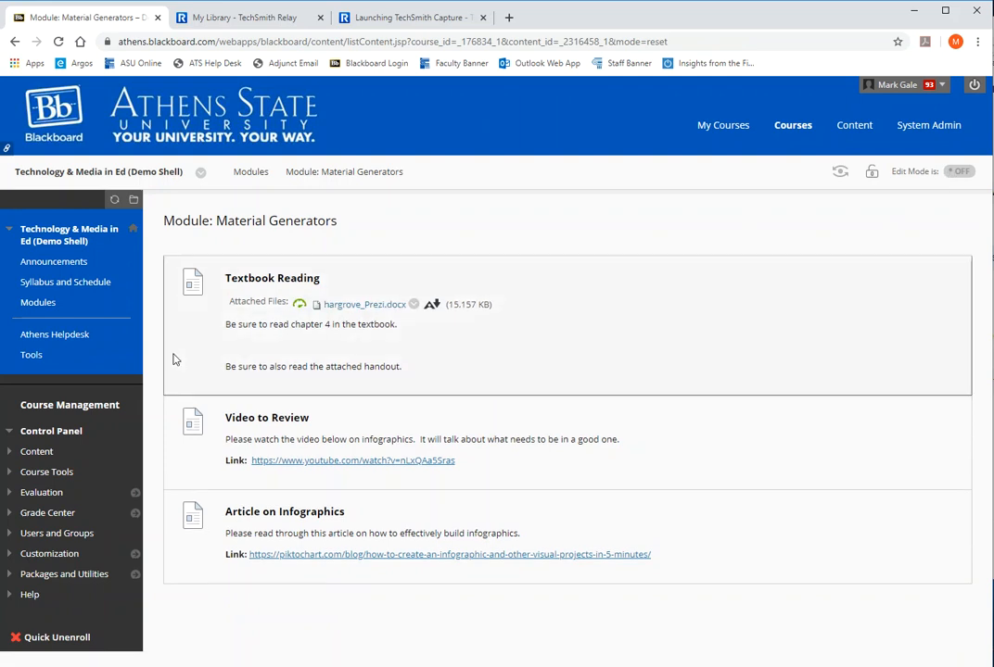
click(962, 173)
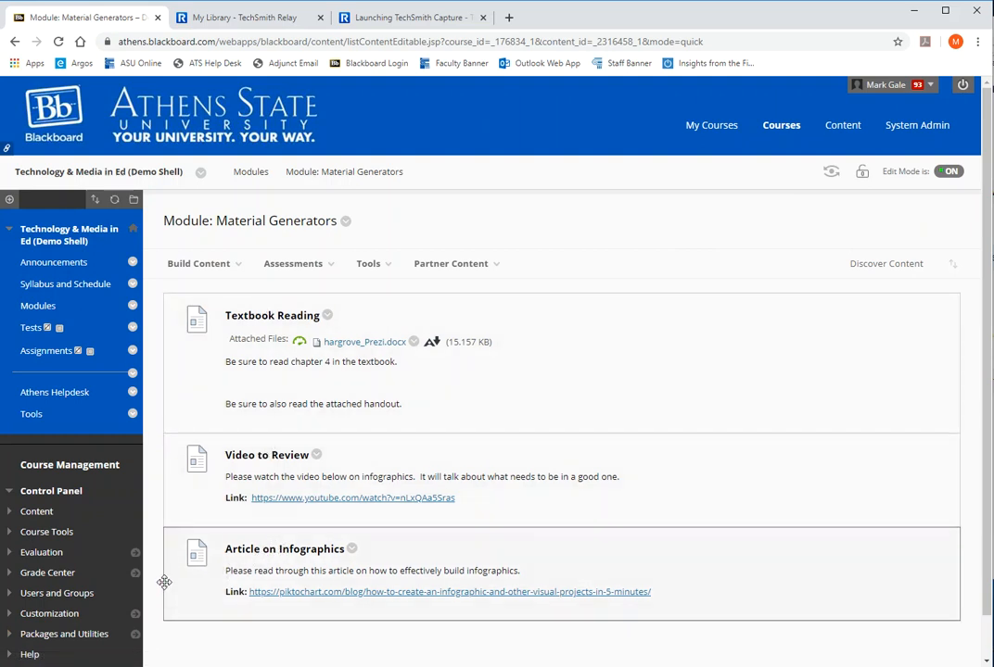
Move the "Article on Infographics" item above "Video to Review" in the Material Generators module and return to the Modules area
drag(170, 584, 183, 479)
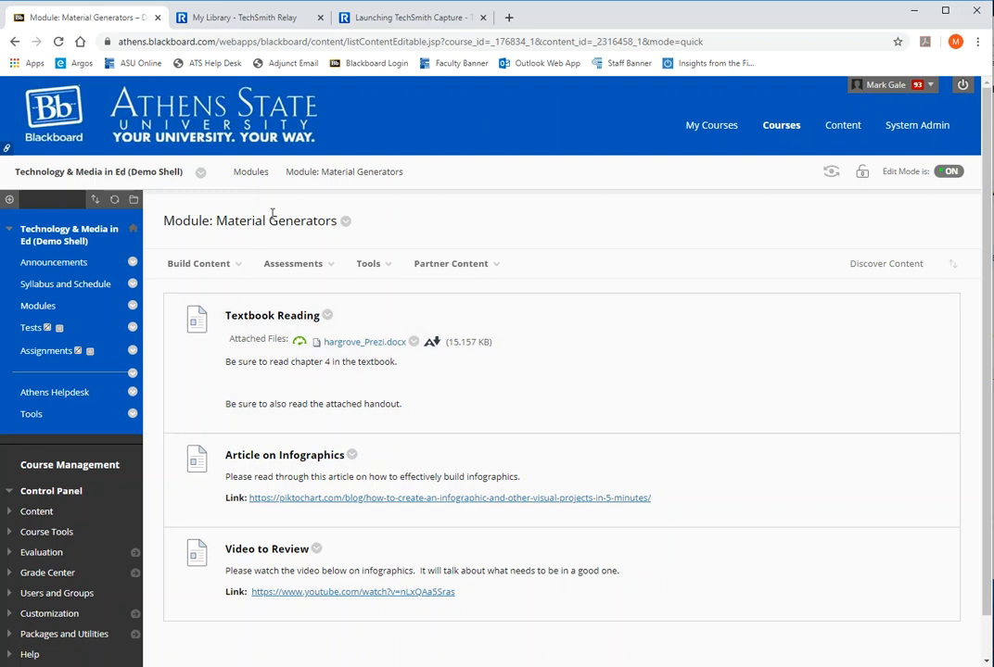
click(252, 175)
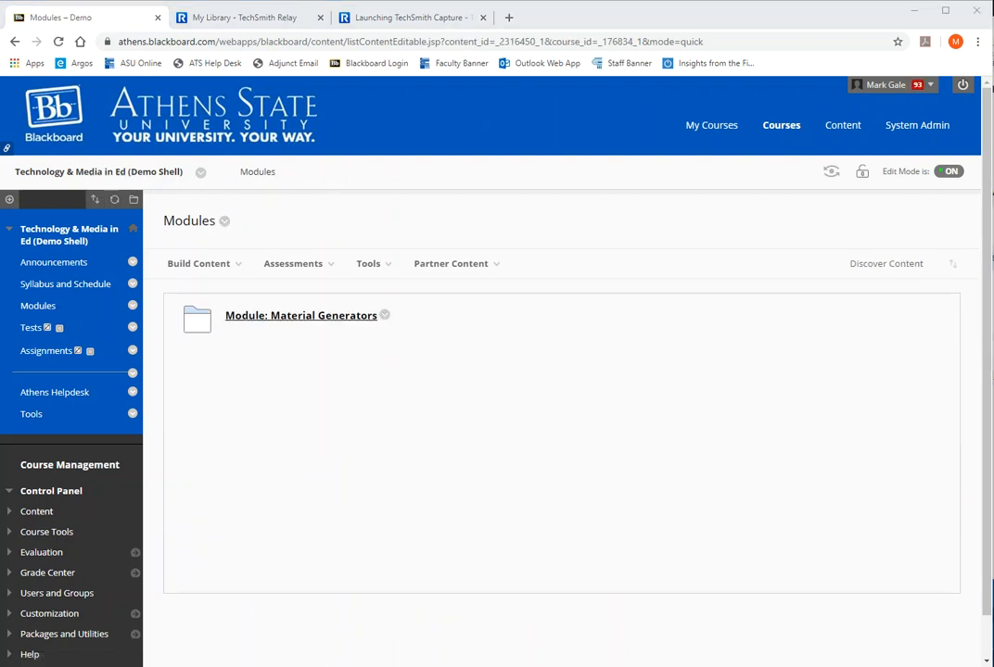
Switch to the "ED305 - Schedule (Spring 2020)" document in Word, check the title of Module 10, and close the document
right_click(447, 666)
click(466, 383)
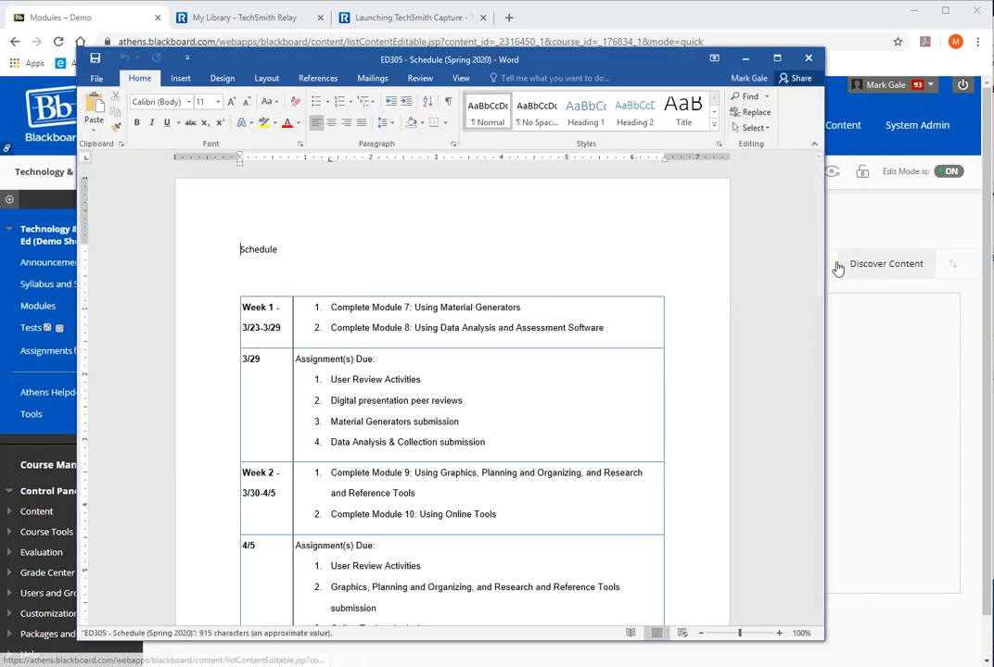
drag(820, 254, 821, 296)
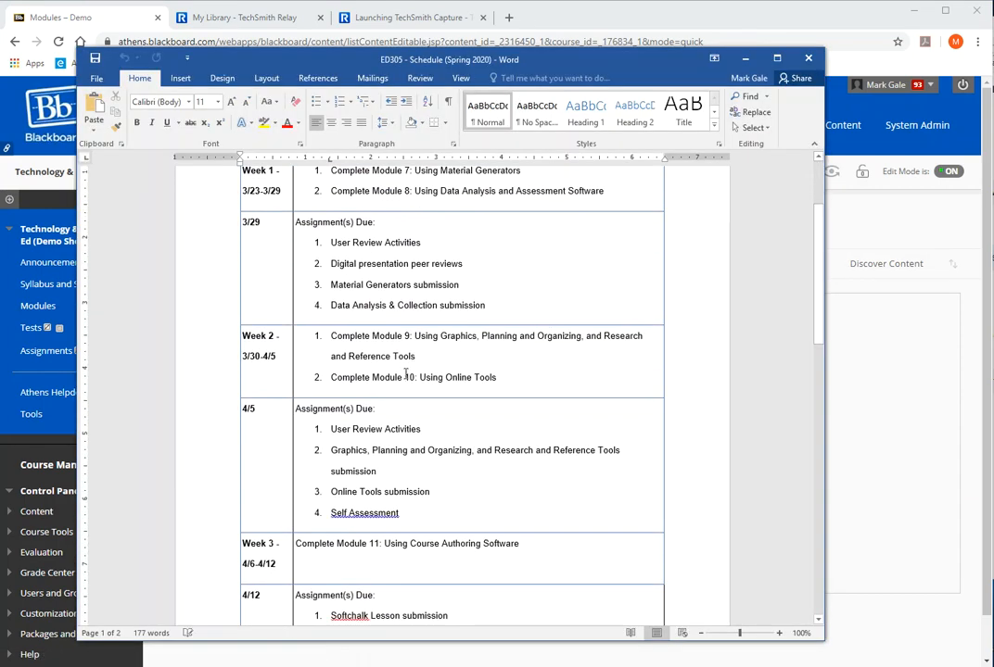
drag(419, 377, 473, 377)
click(808, 57)
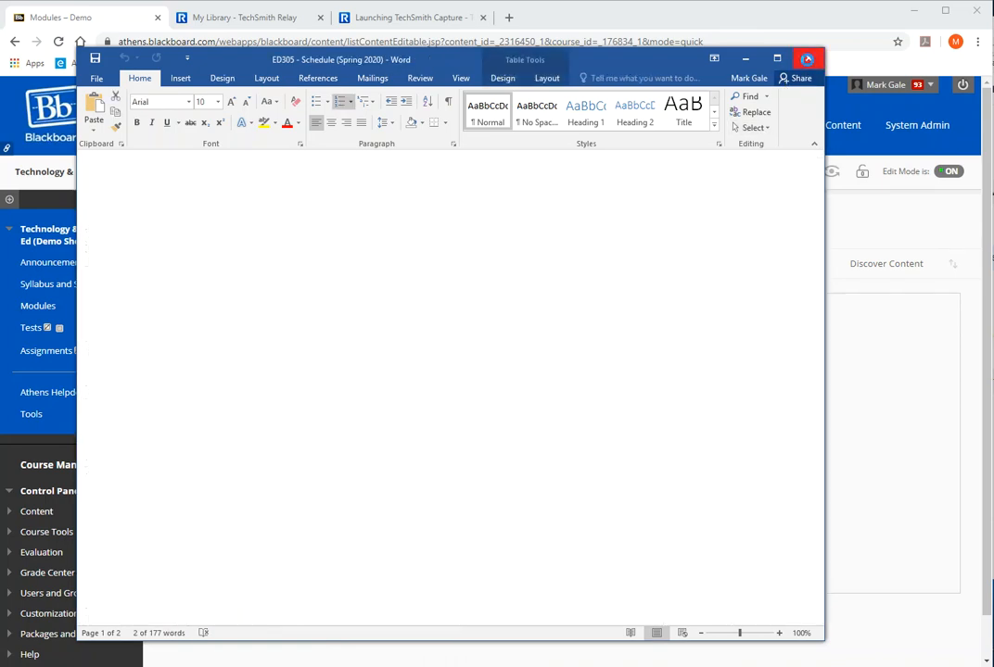
Create a content folder named "Module: Using Online Tools" in Modules, with Permit Users to View this Content set to No
click(206, 272)
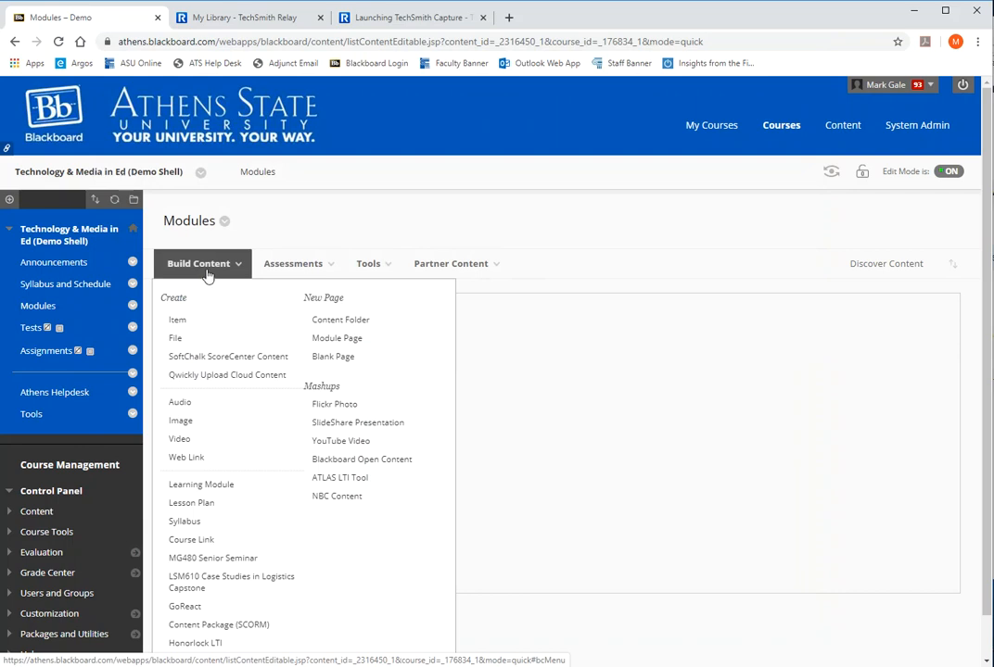
click(344, 324)
text(Module: Using Online Tools)
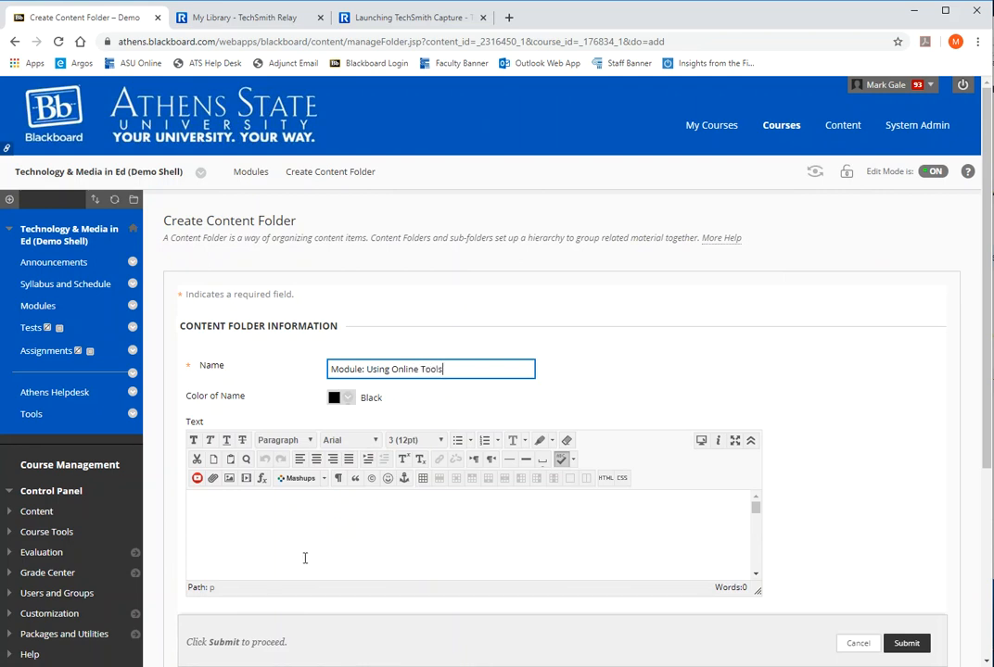
click(304, 558)
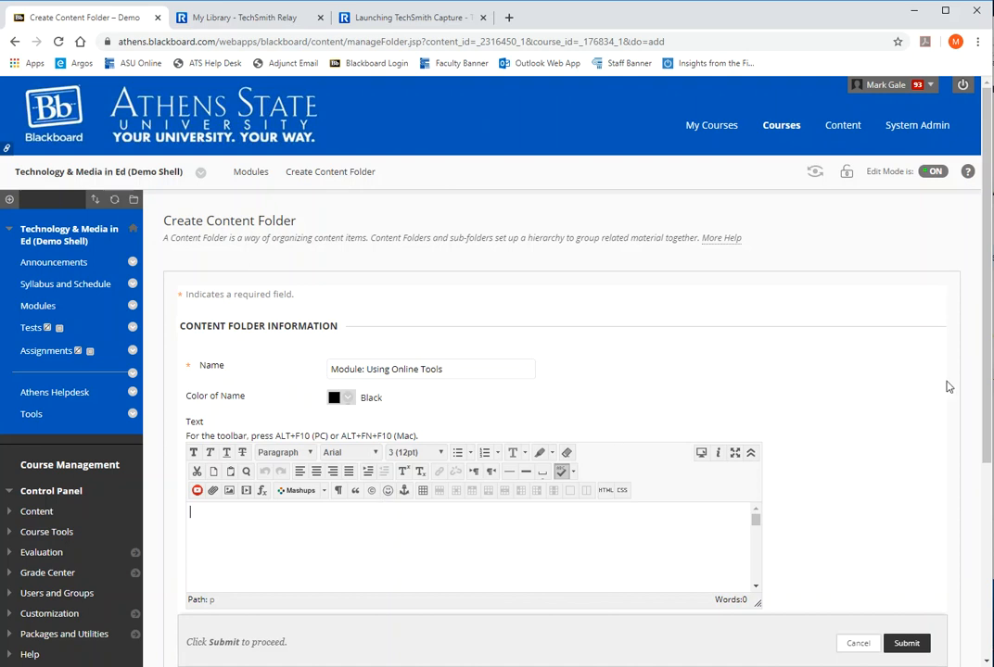
scroll(969, 545, down, 3)
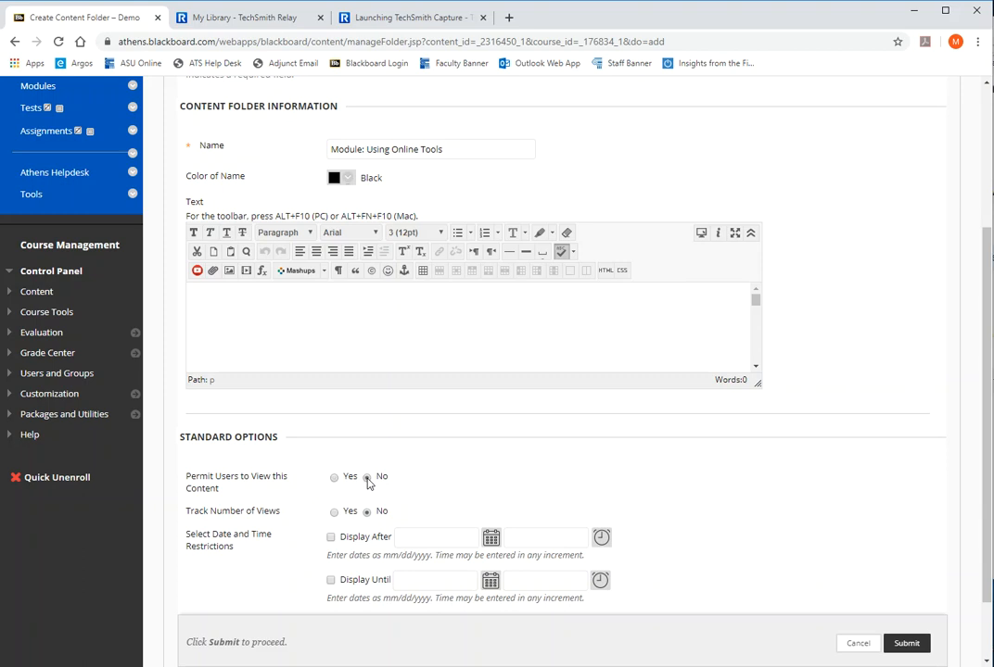
click(906, 643)
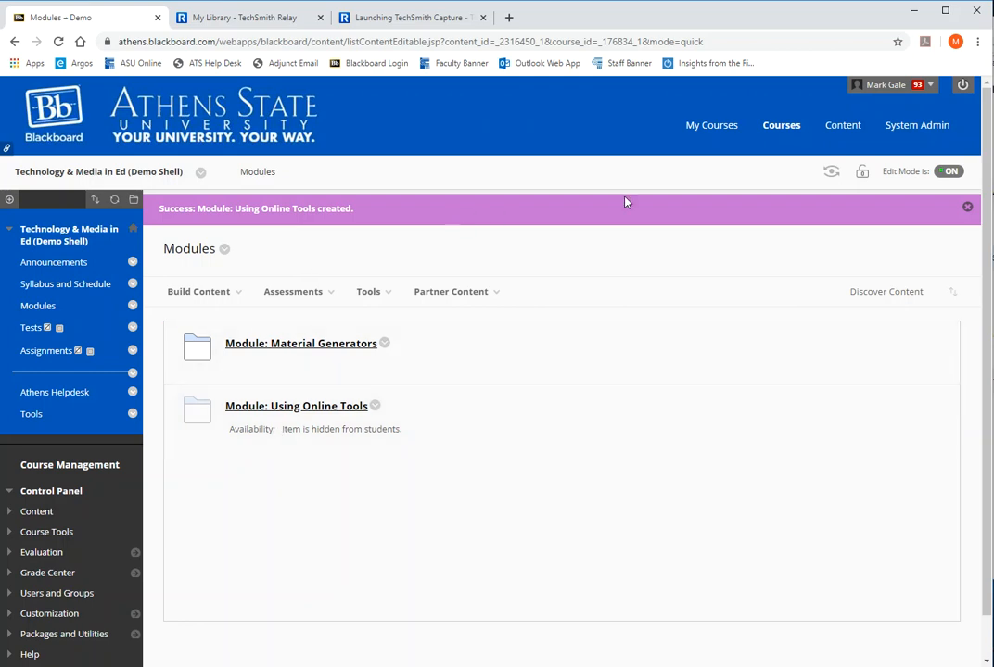
Check Modules and the Material Generators folder in student preview, and exit the preview, deleting the preview user and all data
click(833, 175)
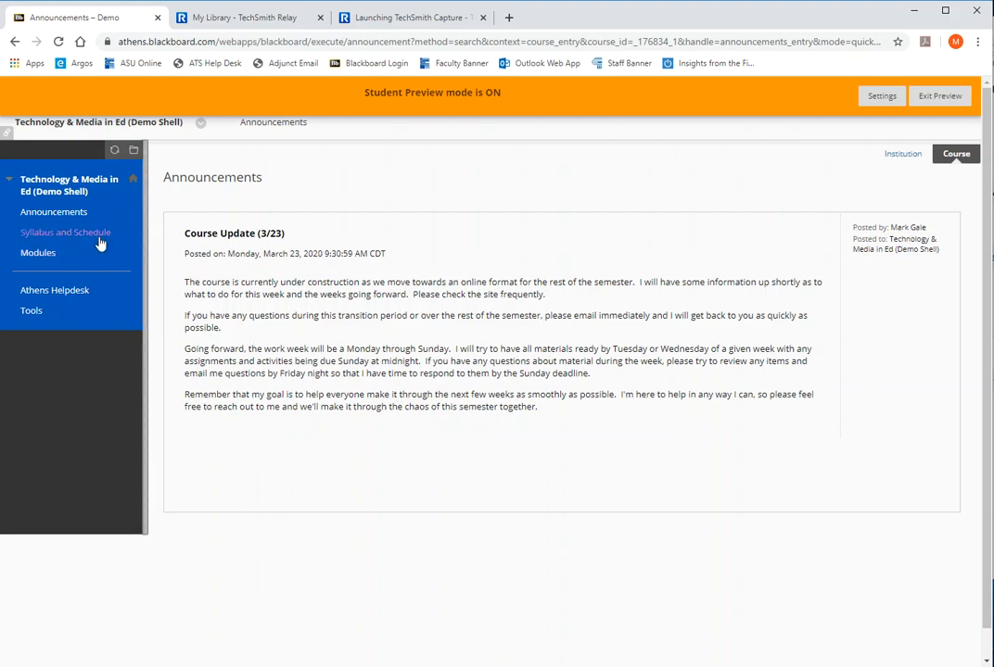
click(41, 254)
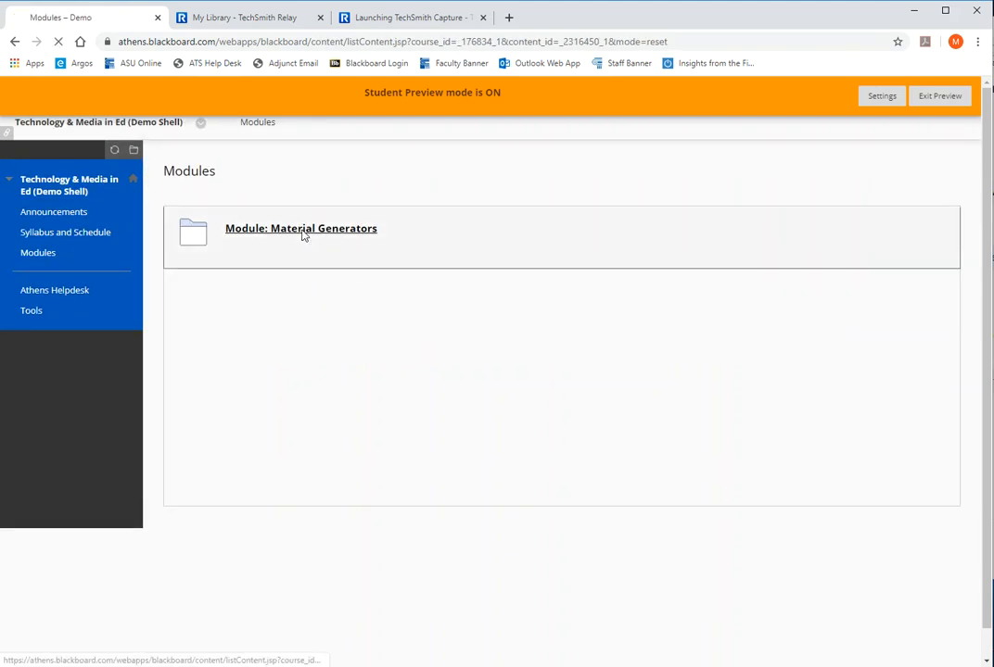
click(301, 232)
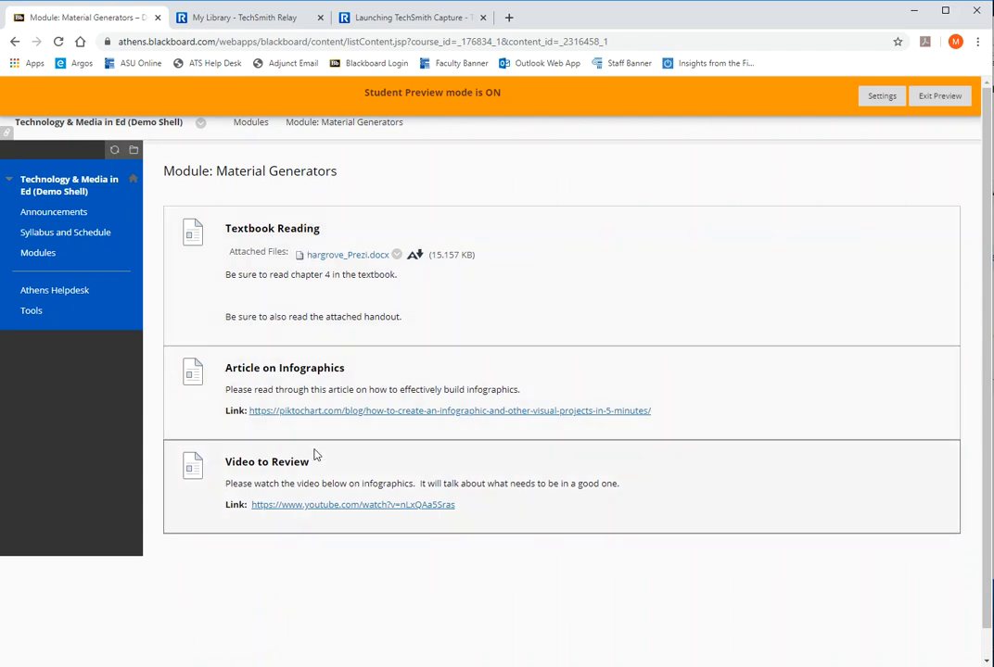
click(936, 98)
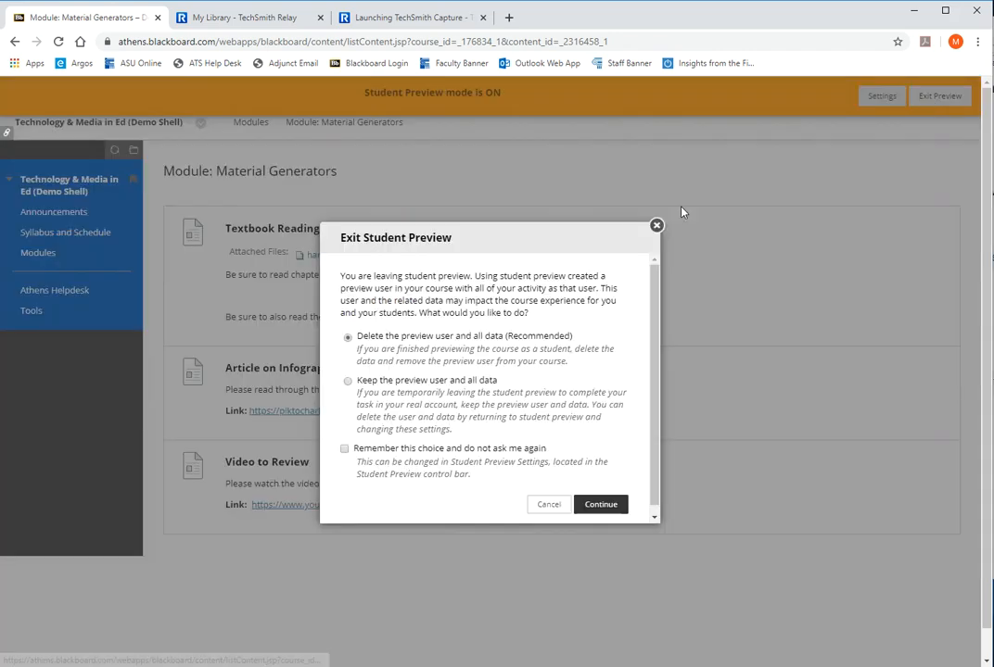
click(601, 505)
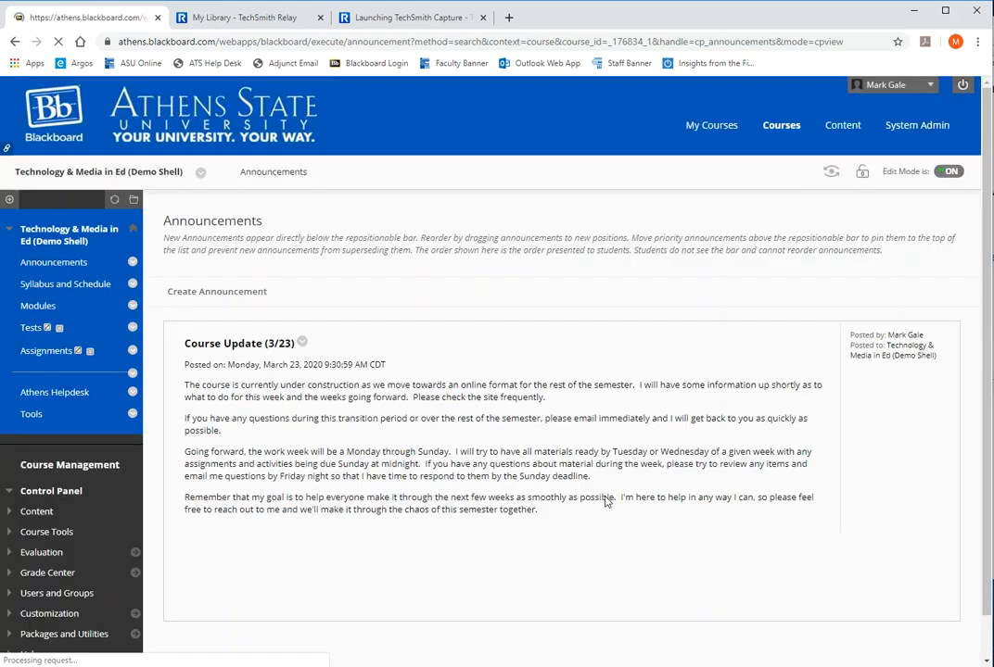
Edit the "Module: Using Online Tools" folder to permit users to view its content, and submit the change
click(35, 306)
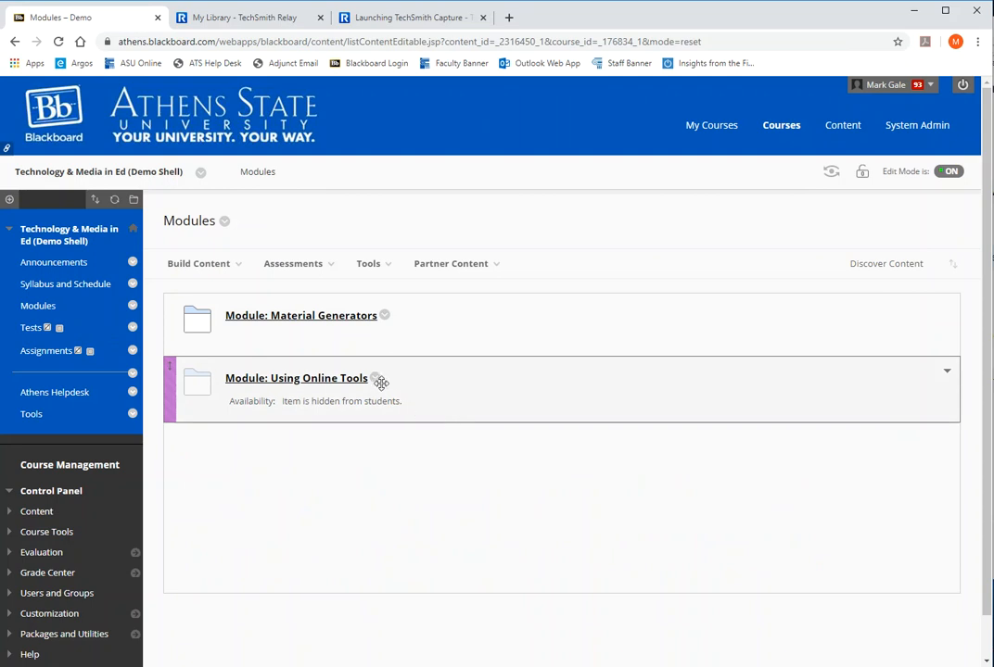
click(375, 381)
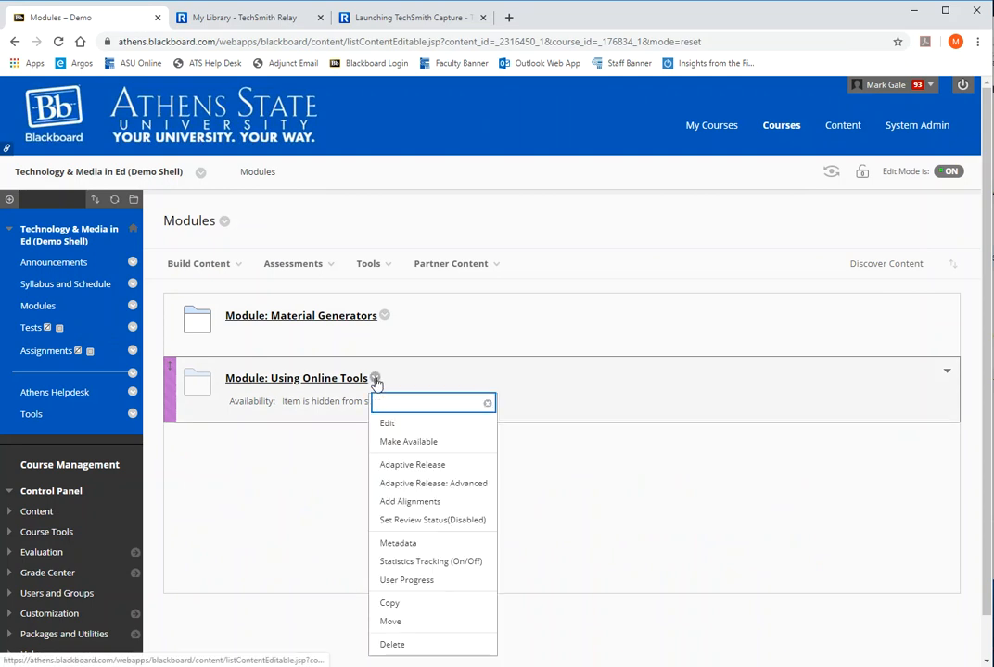
click(387, 422)
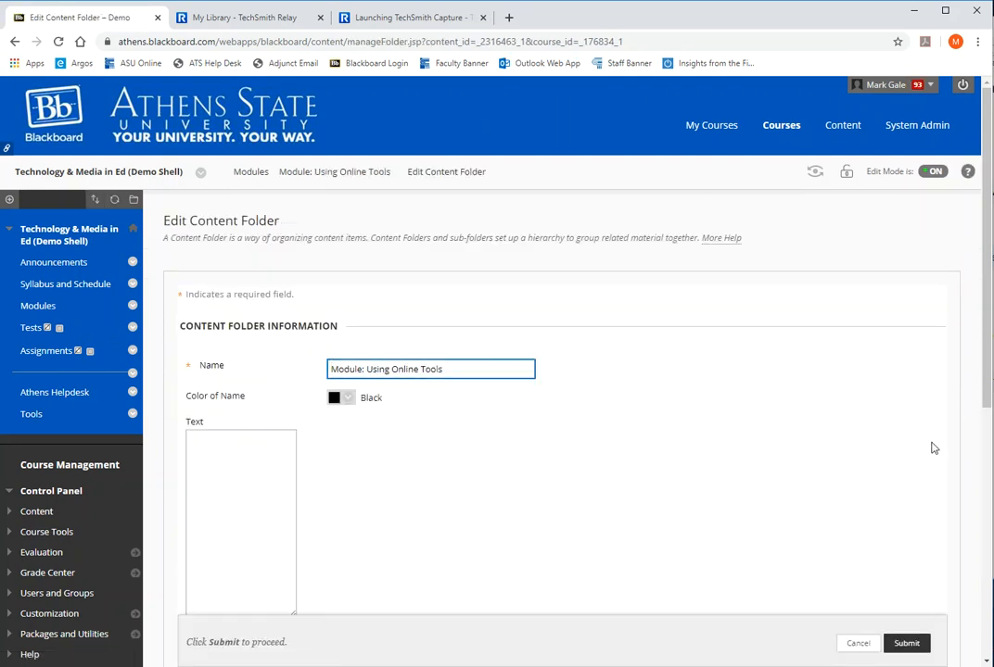
scroll(988, 387, down, 3)
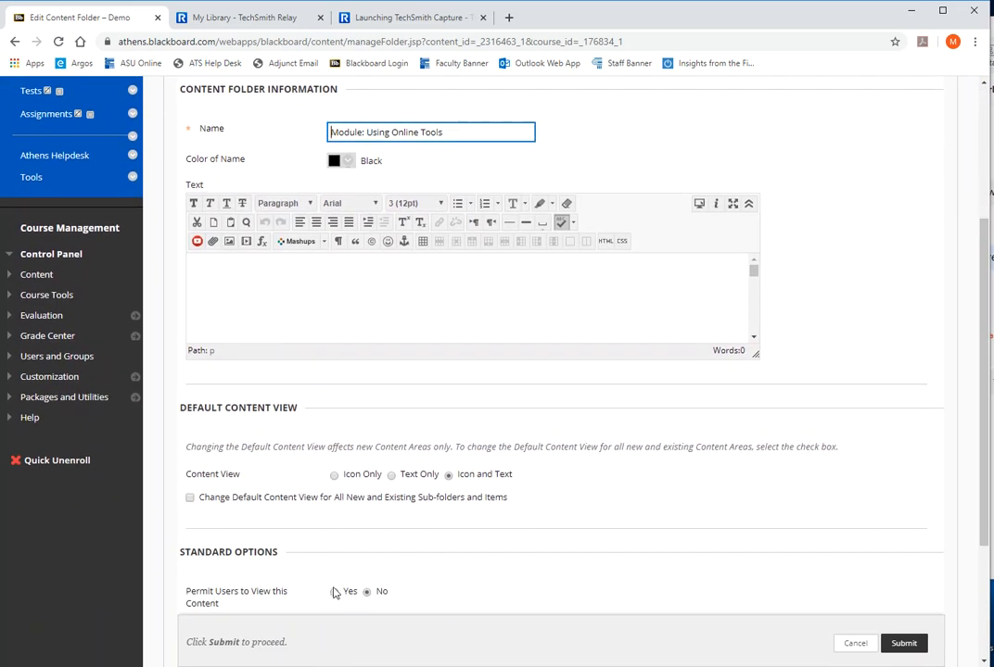
click(335, 593)
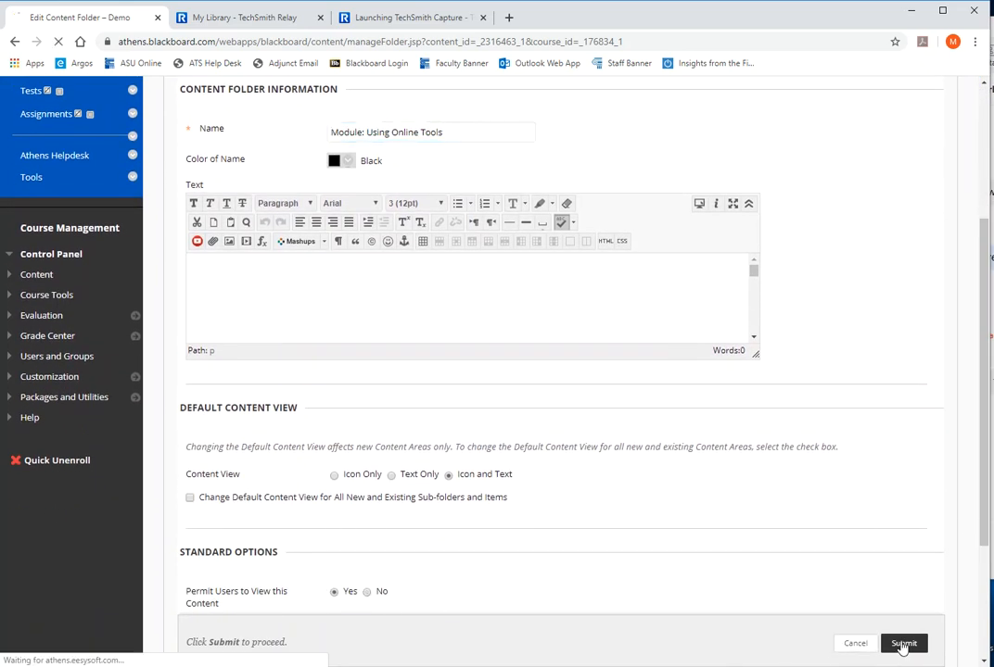
click(903, 643)
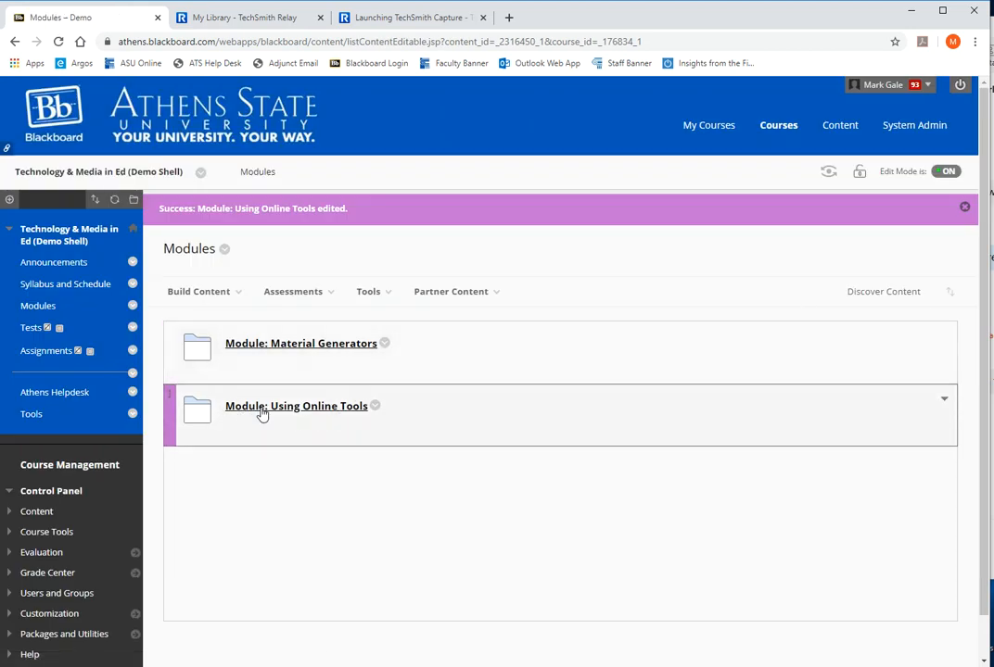
Check the Modules list for the Using Online Tools folder in student preview, and exit, deleting the preview user and data
click(827, 171)
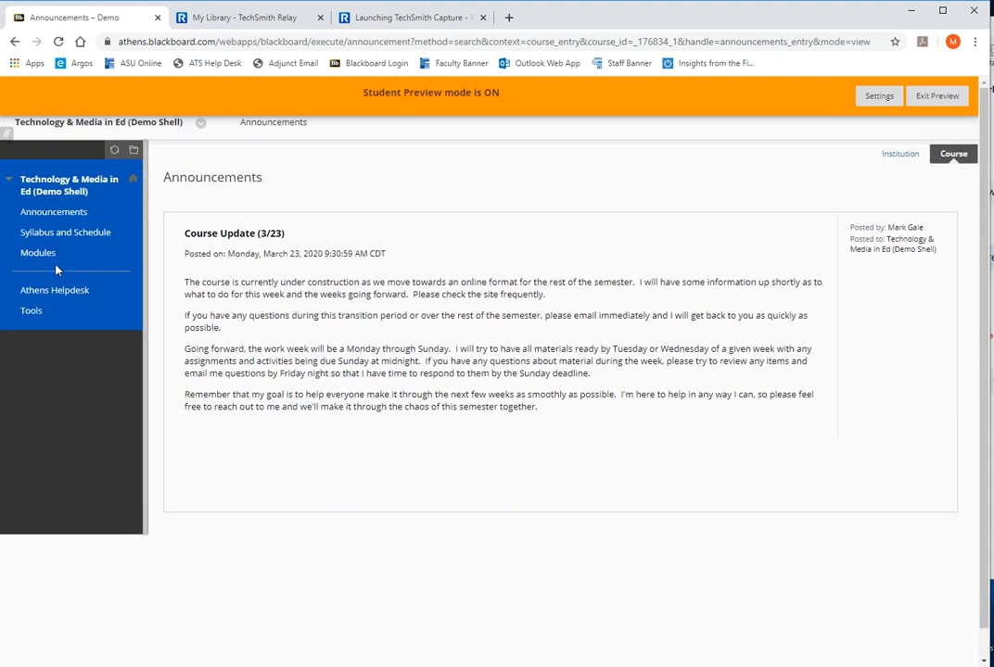
click(42, 252)
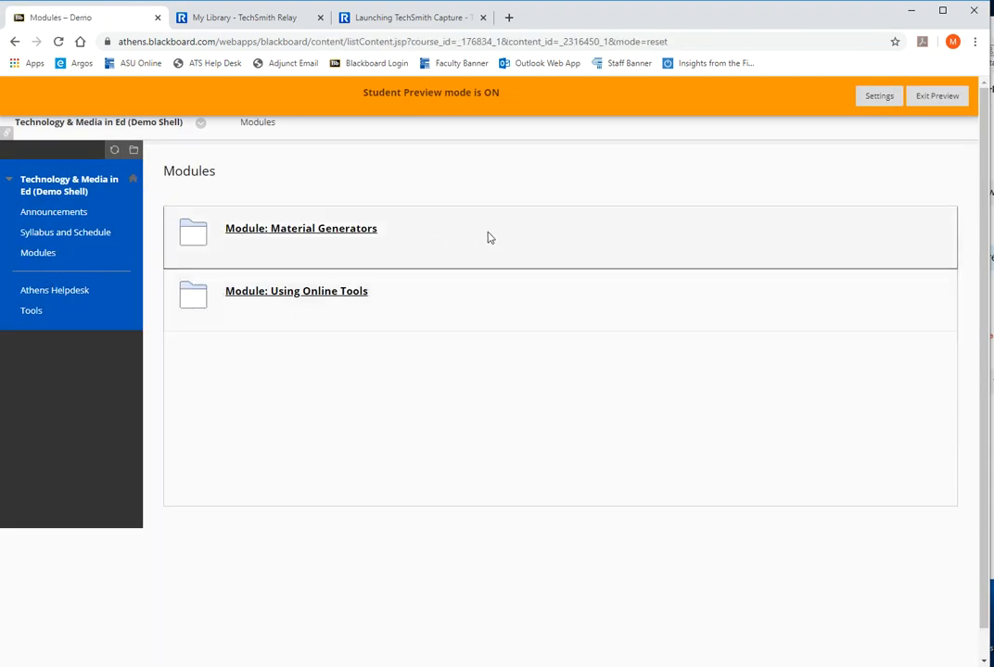
click(949, 100)
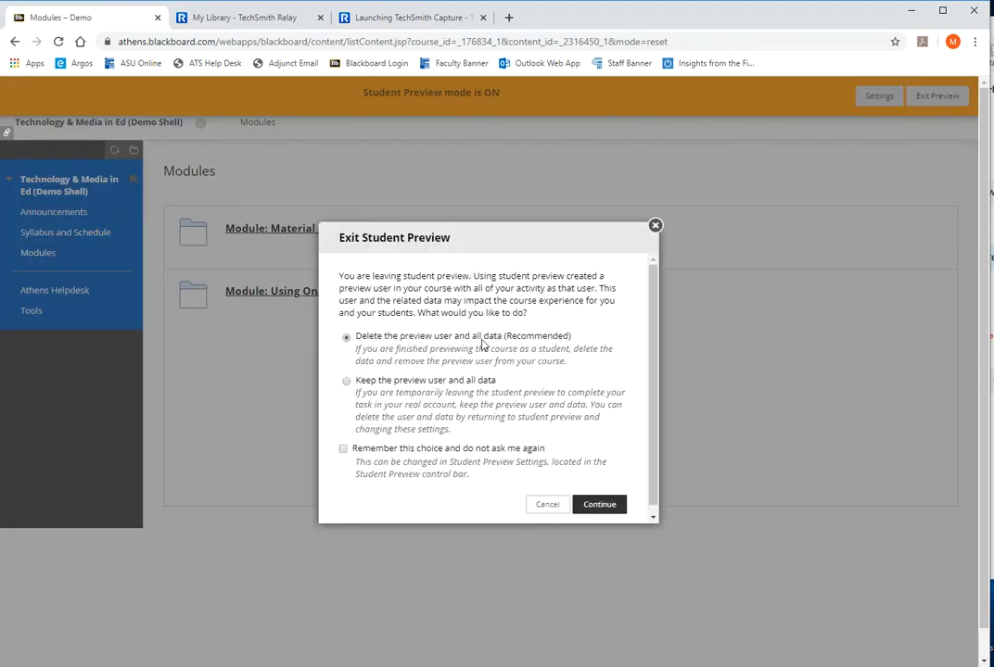
click(599, 504)
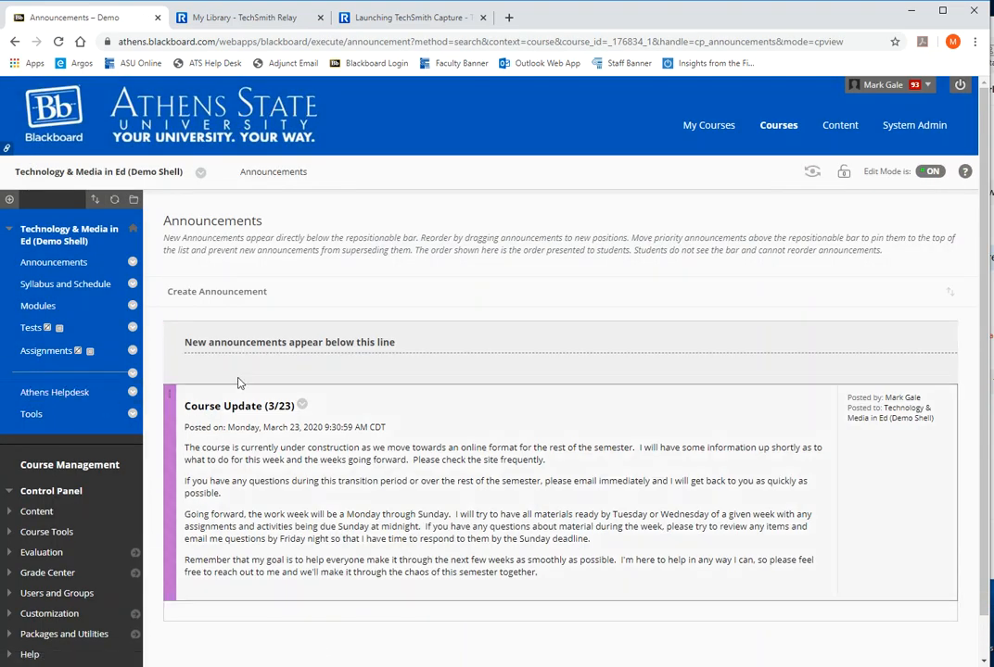
Hide the "Module: Using Online Tools" folder from students by setting Permit Users to View this Content to No, and submit it
click(80, 307)
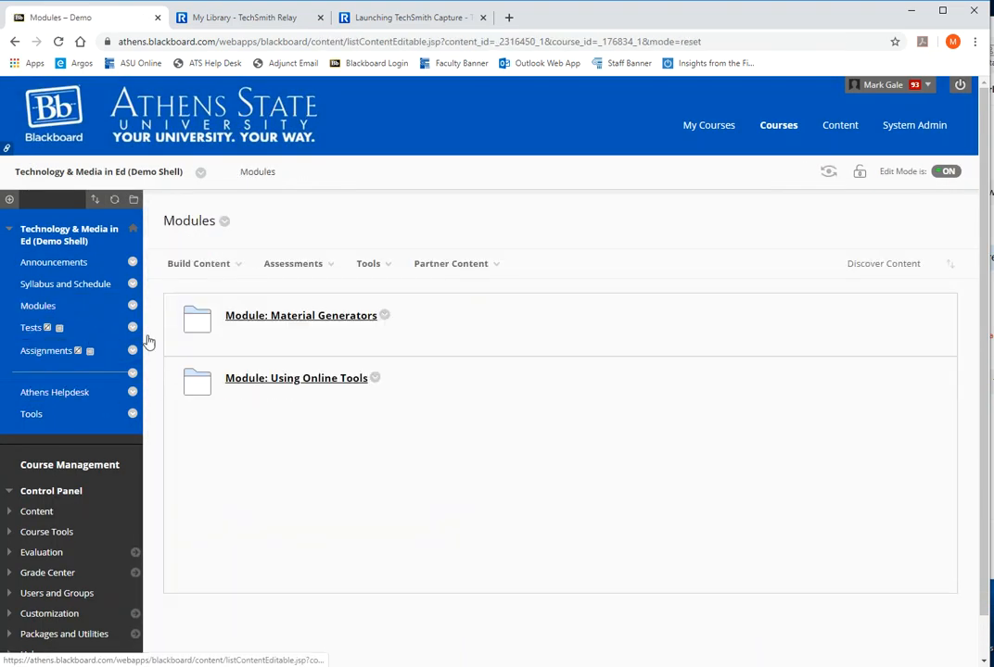
click(375, 379)
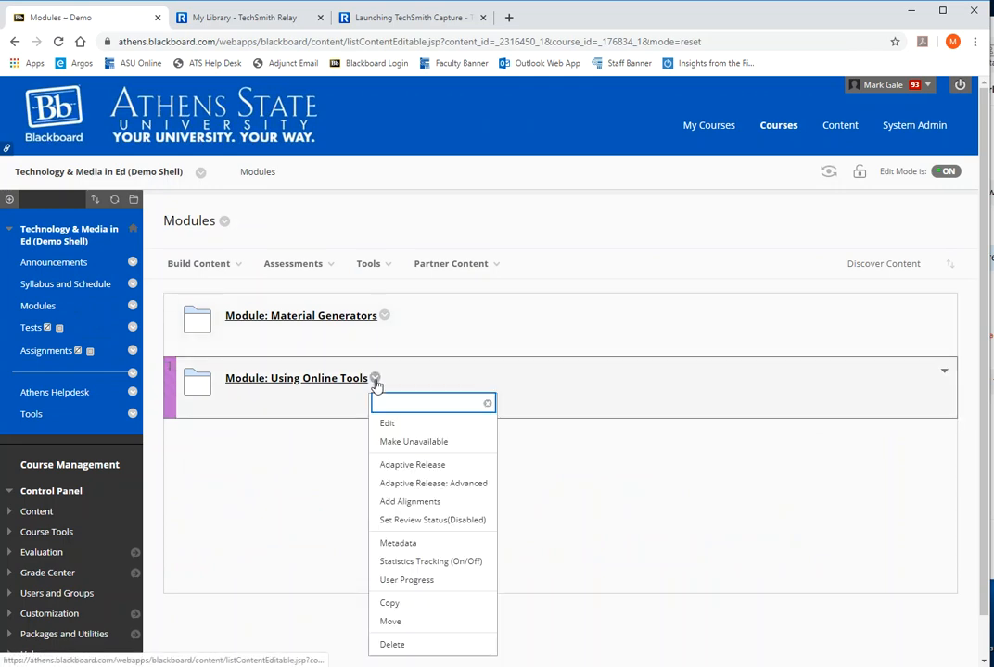
click(407, 421)
scroll(603, 422, down, 5)
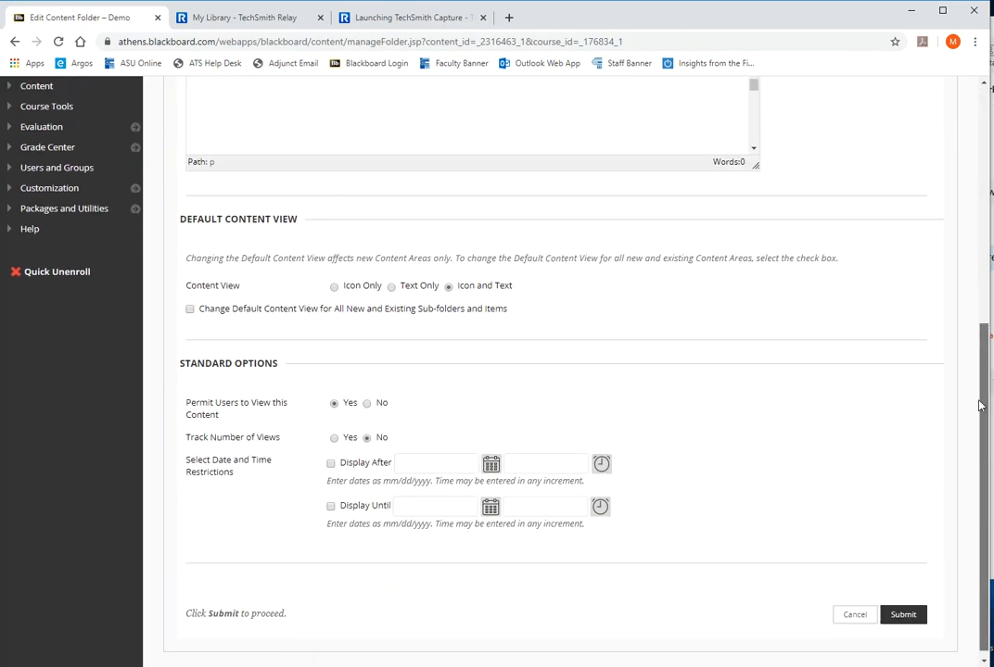
click(380, 448)
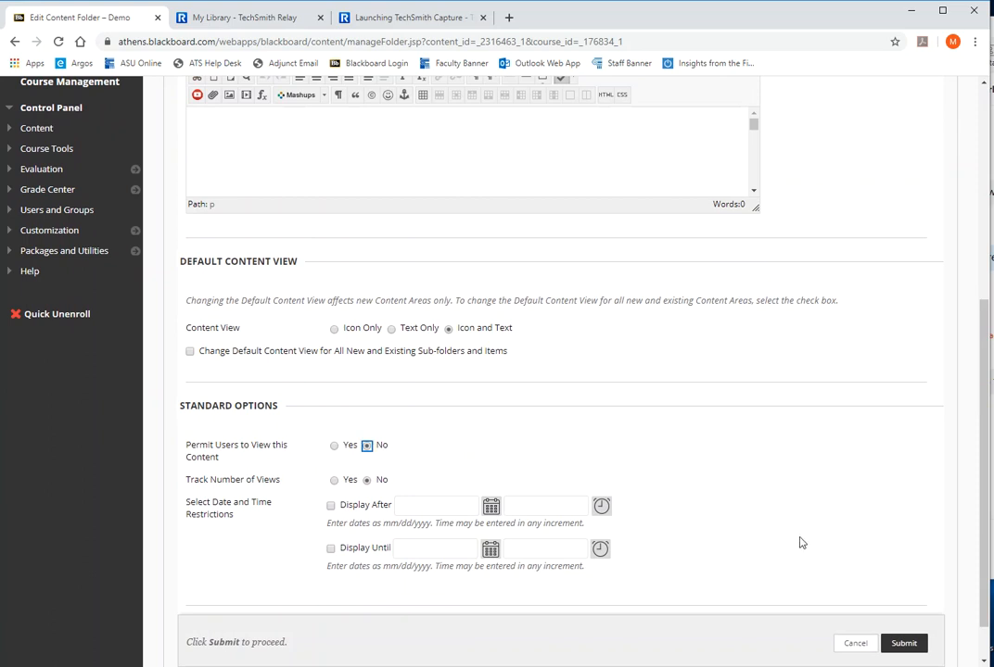
click(904, 643)
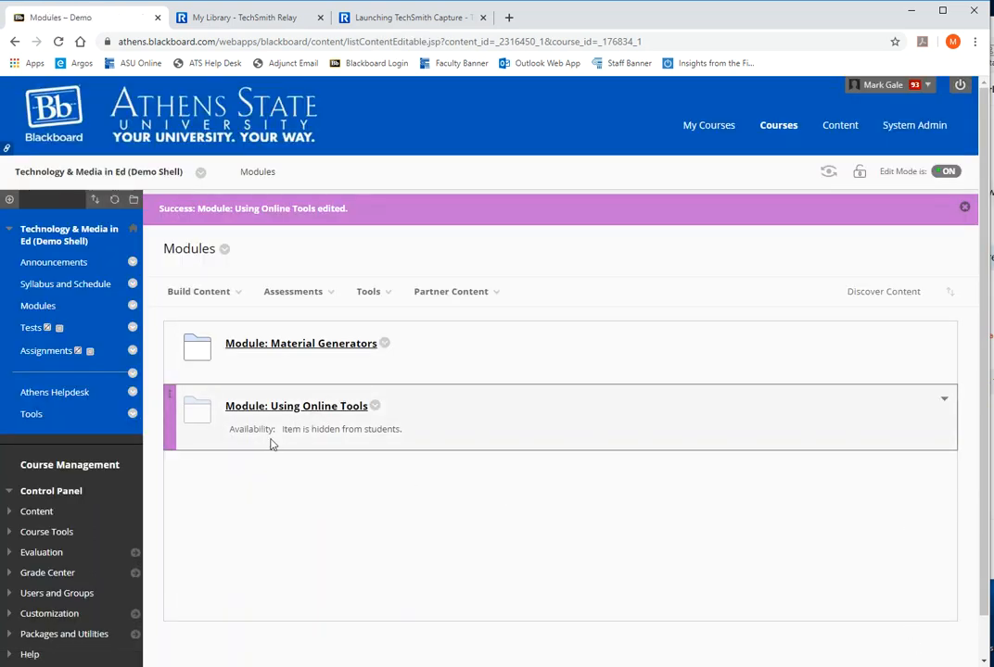
Delete the "Course Schedule" item from the Syllabus and Schedule area and confirm the deletion
click(80, 287)
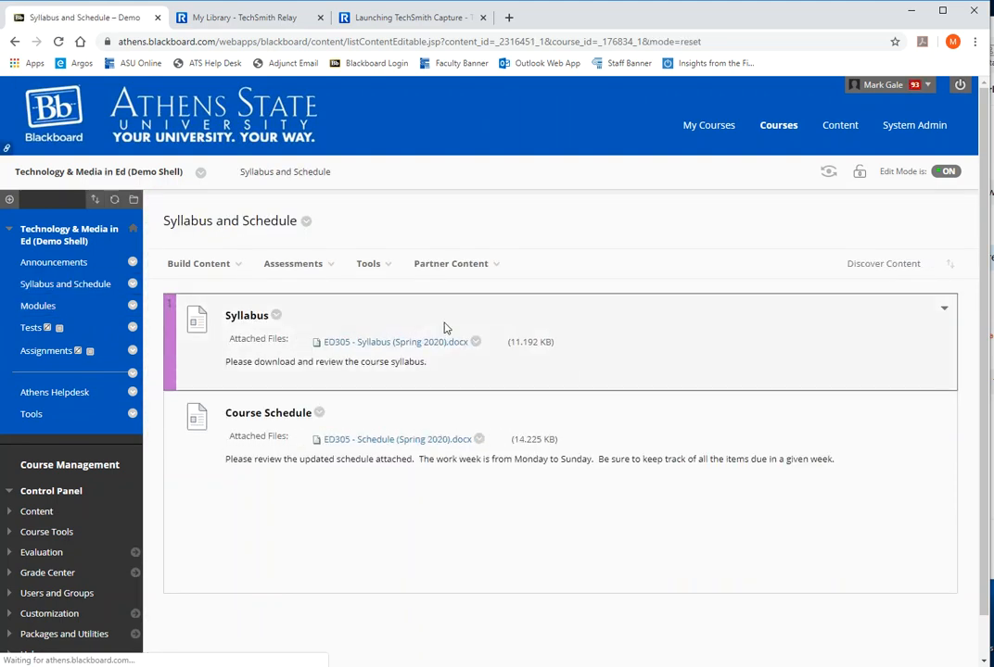
click(319, 414)
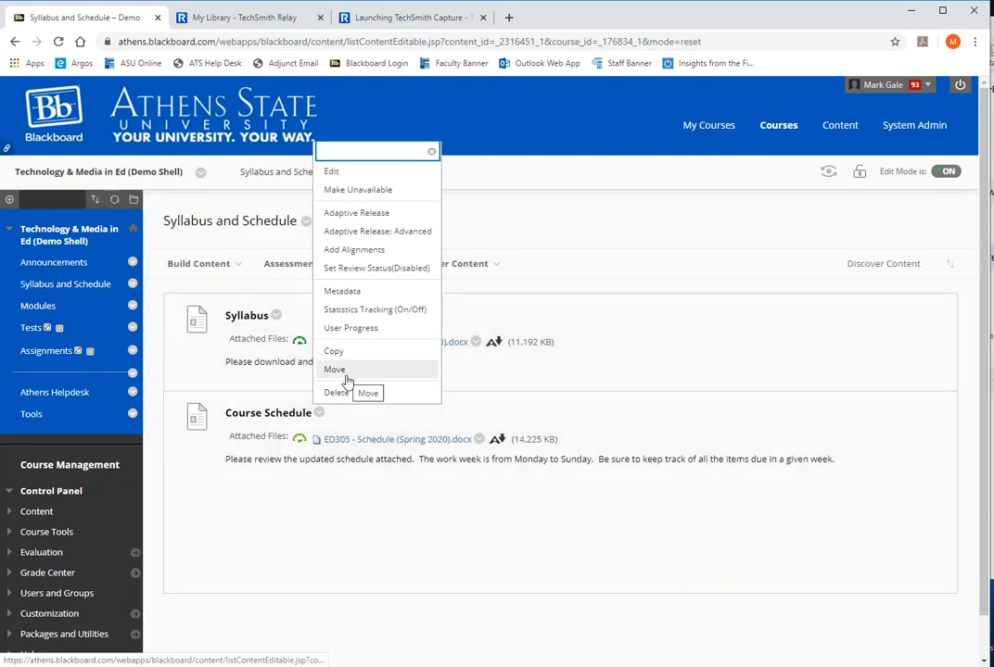
click(345, 393)
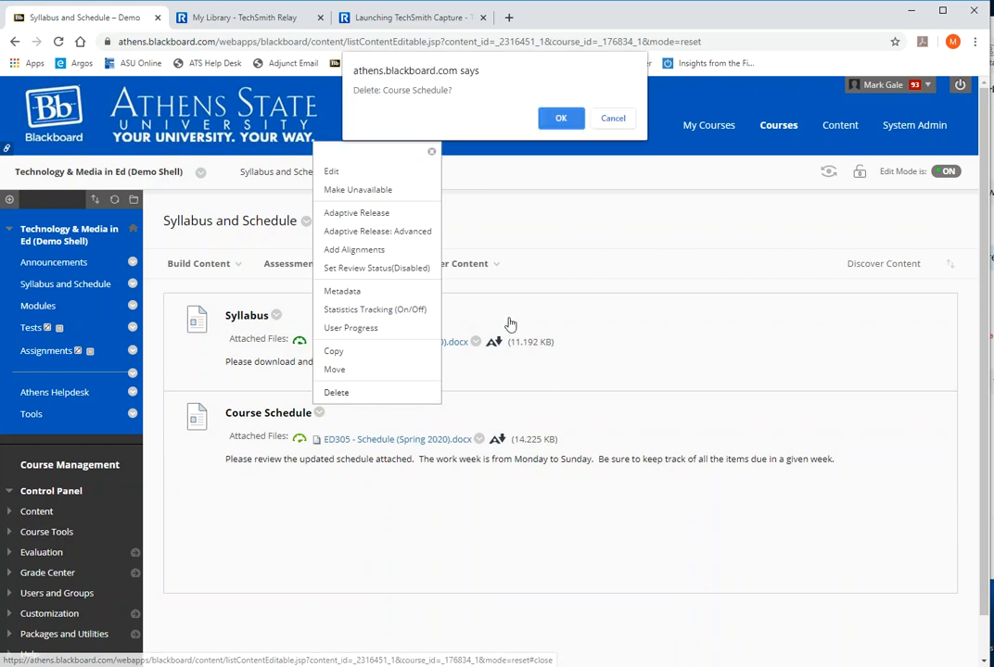
click(561, 121)
Create a new content item in the Syllabus and Schedule area and name it "Updated Schedule (3/23)"
click(198, 291)
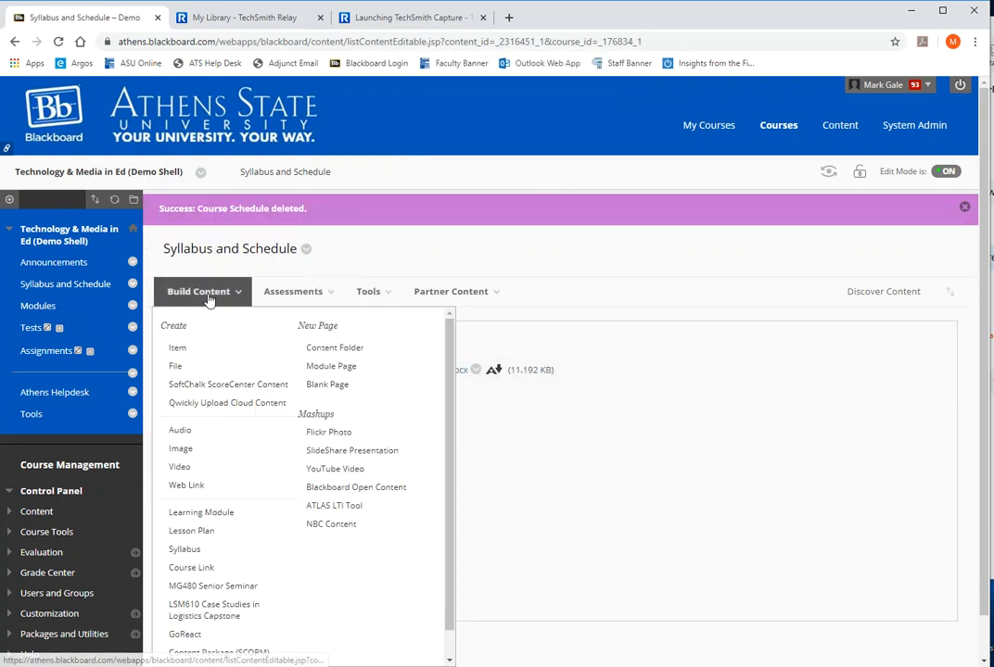
click(194, 350)
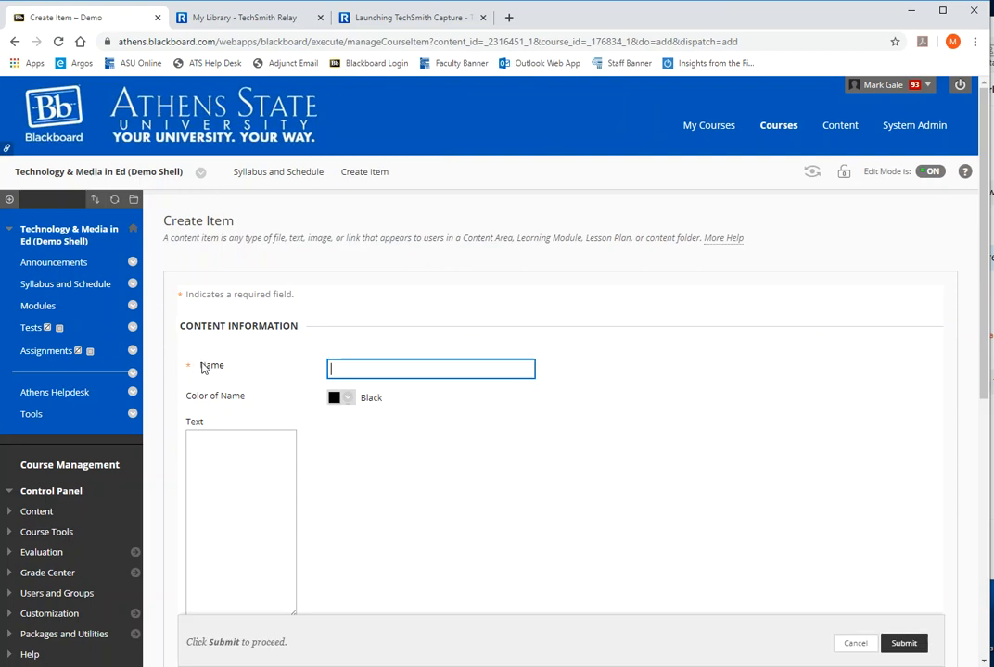
text(Updated)
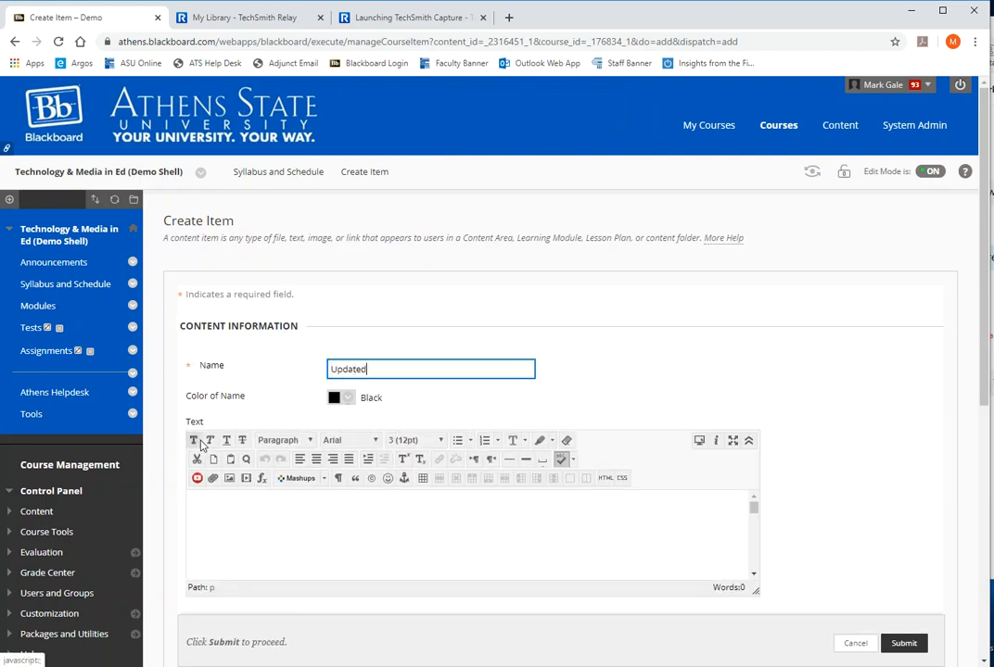
text( Schedule (20)
key(BackSpace)
key(BackSpace)
text(3/22)
text())
Enter "Schedule is updated as of" as the new item's body text
click(265, 563)
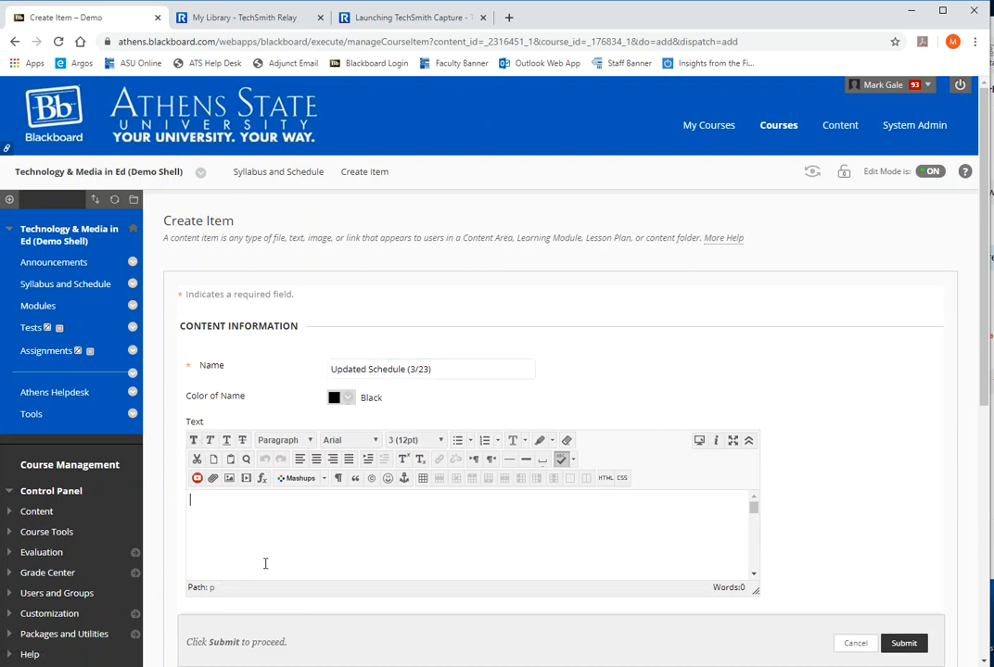
text(Schedule is upd)
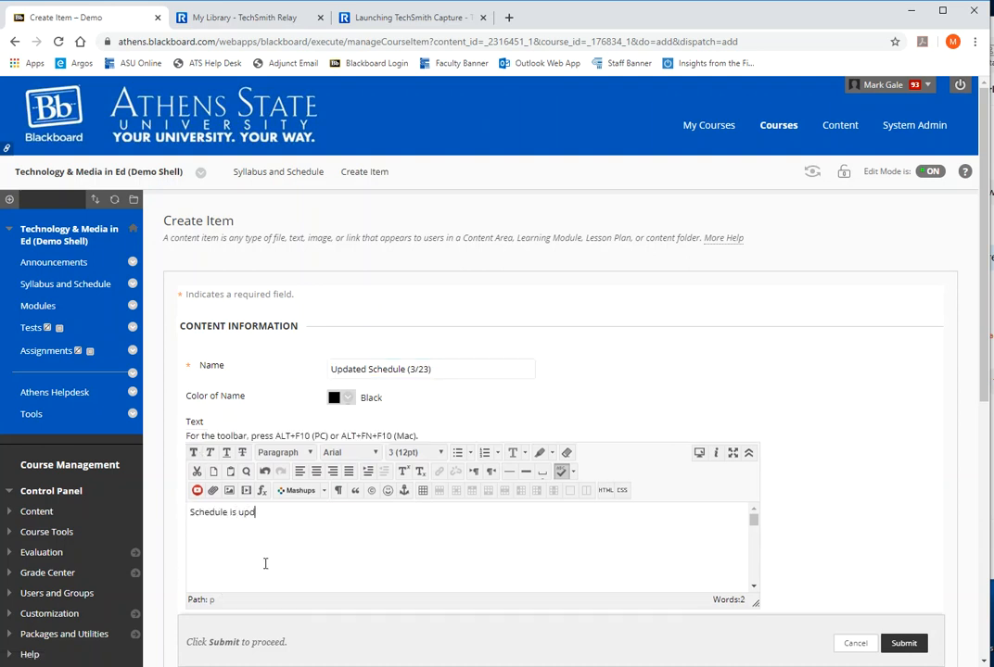
text(ated as of)
Attach the Desktop file "ED305 - Schedule (Spring 2020)" from the computer to the item, and submit it
scroll(977, 499, down, 5)
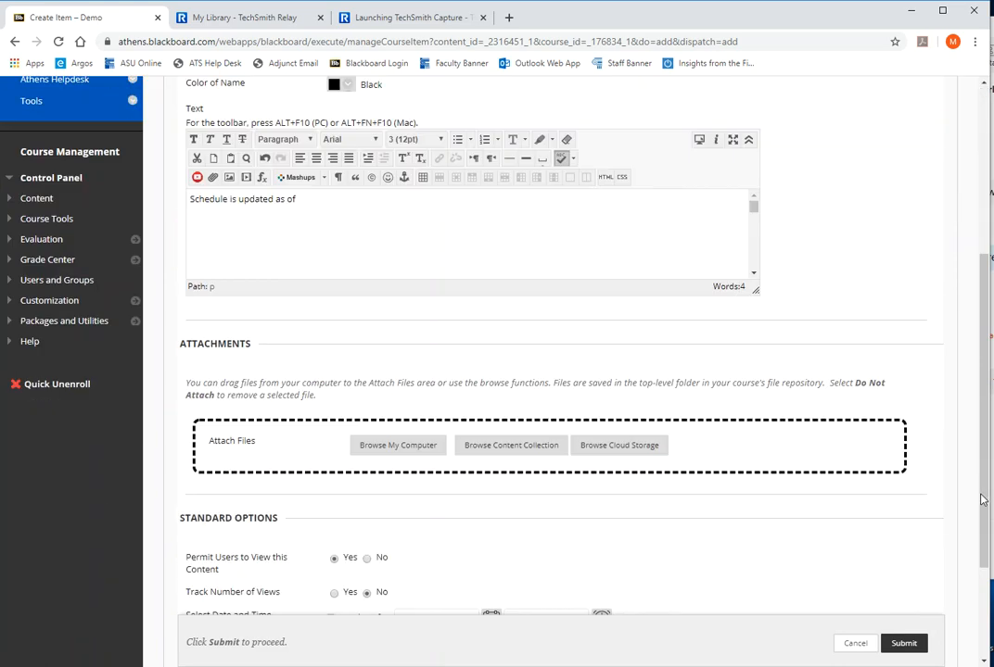
click(399, 281)
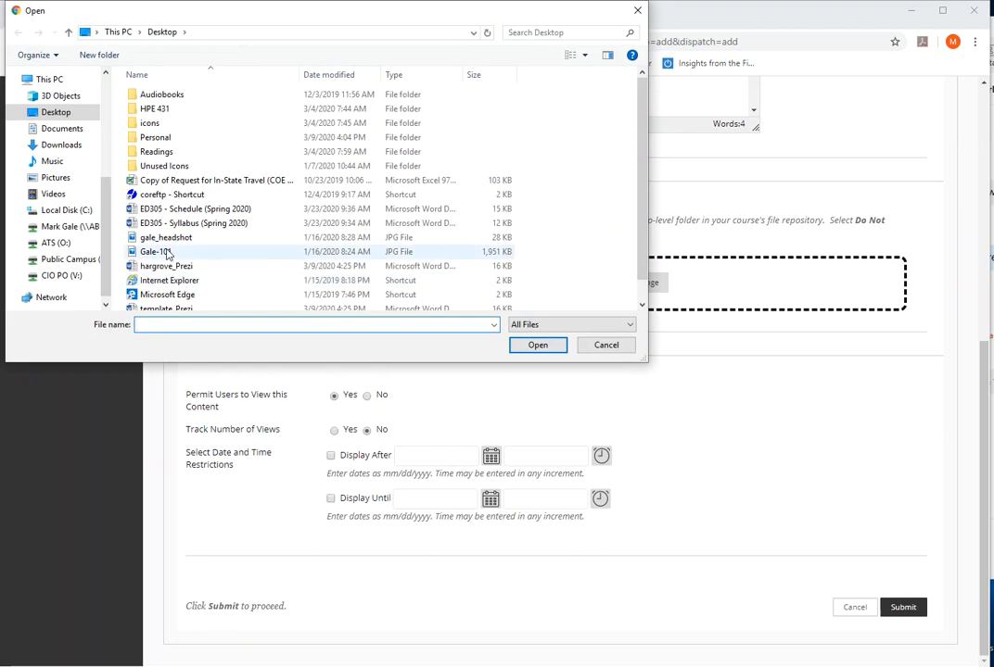
double_click(171, 210)
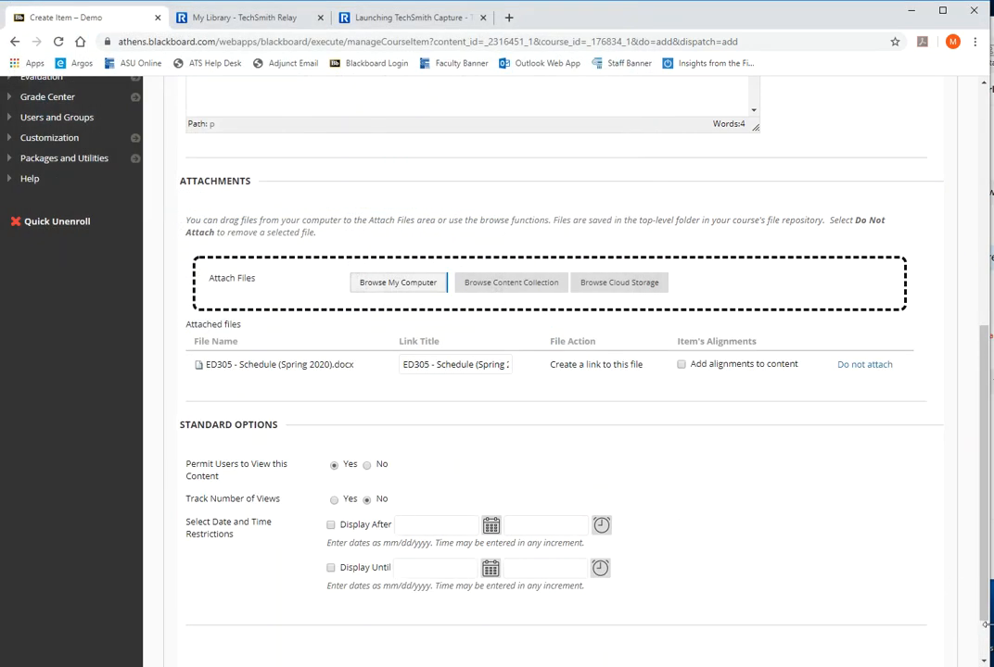
scroll(916, 612, down, 1)
click(913, 606)
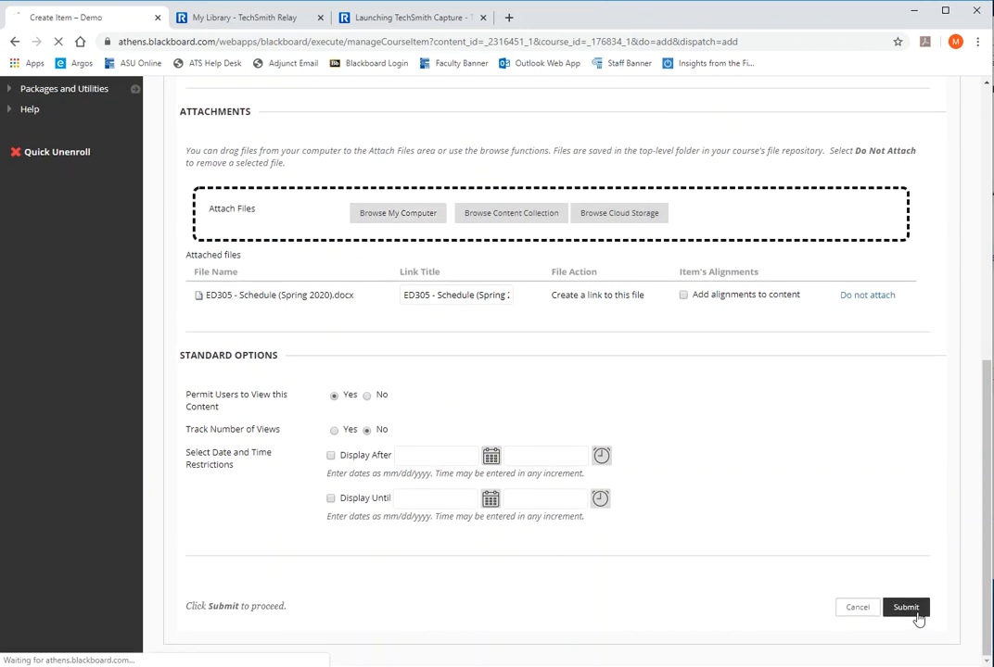